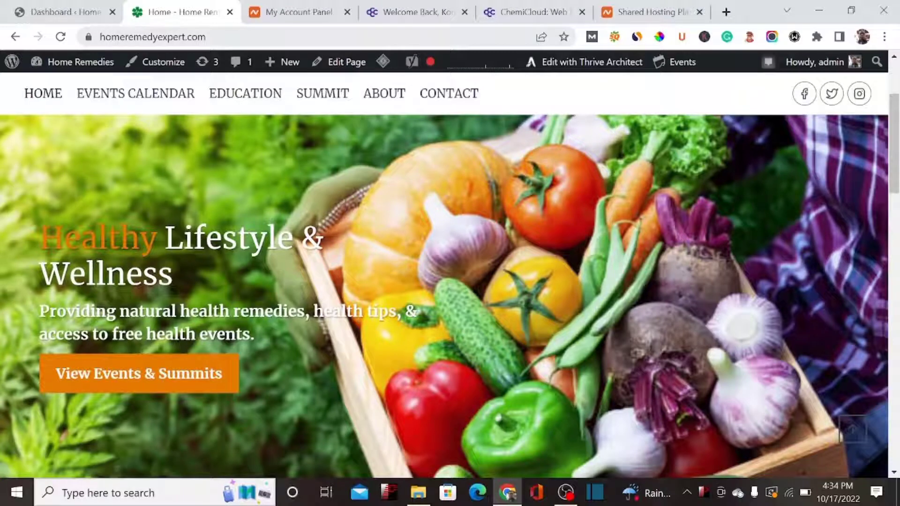
Look over the homeremedyexpert.com home page and the hosting plans offered on the ChemiCloud website.
left_click_drag(207, 37, 104, 37)
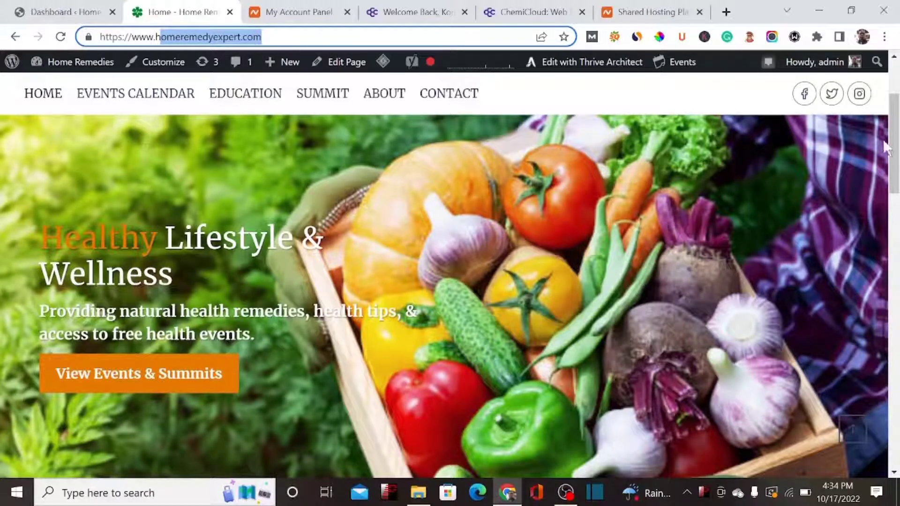
left_click_drag(896, 147, 893, 107)
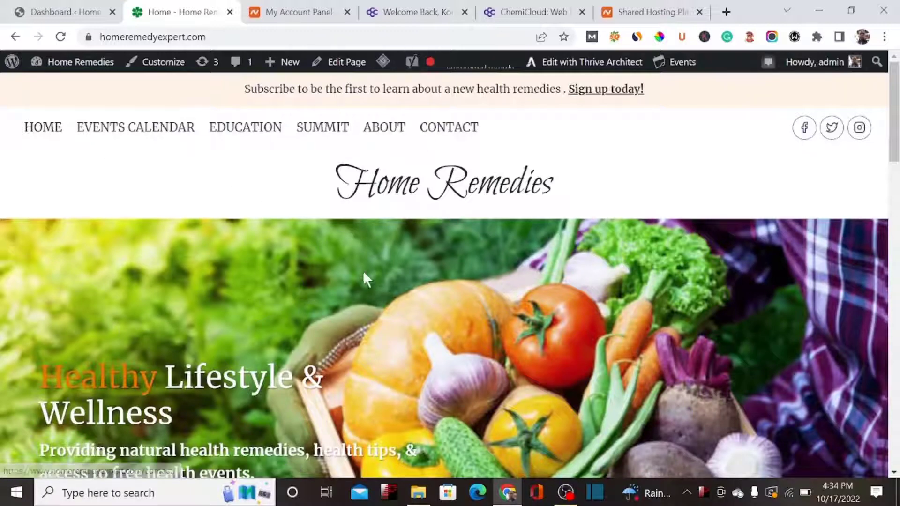
left_click(544, 13)
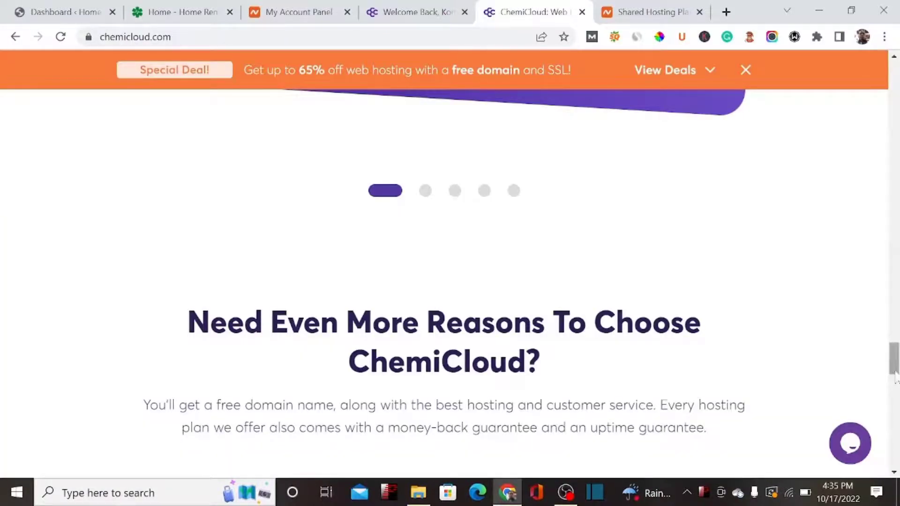
left_click_drag(895, 375, 895, 94)
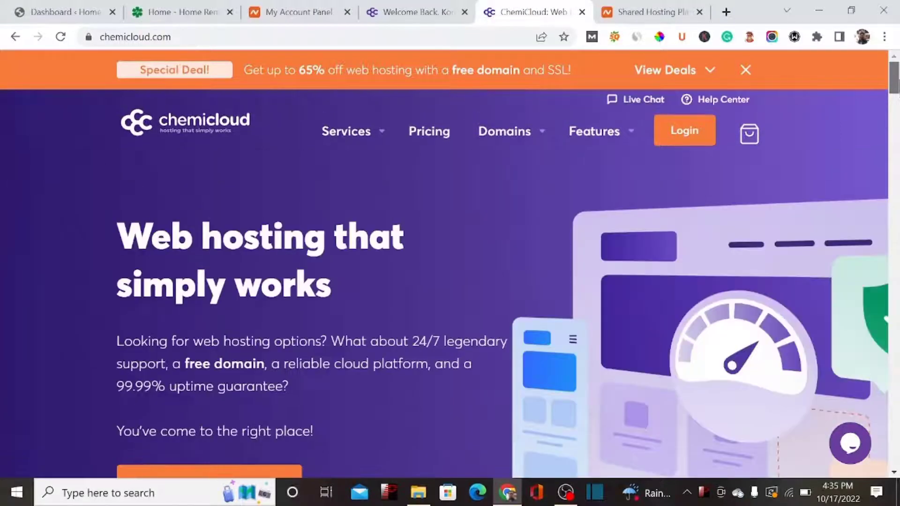
scroll(450, 276, "down", 9)
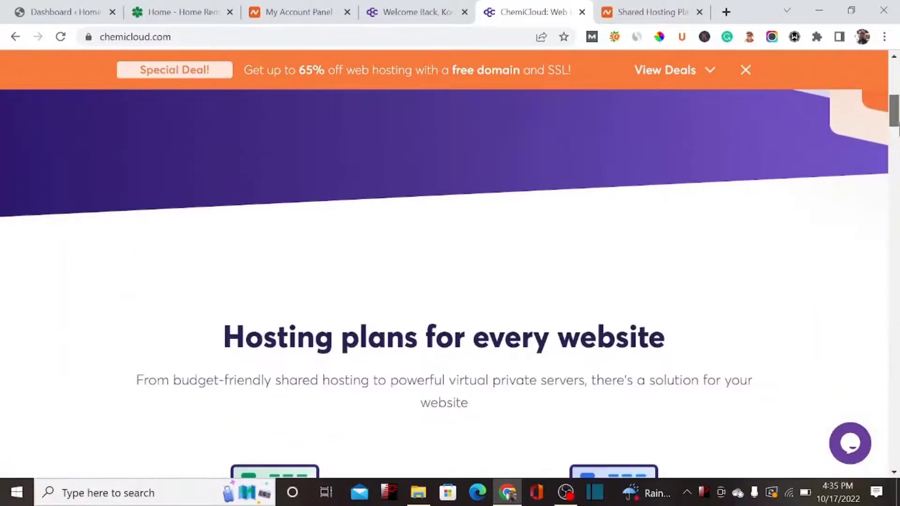
left_click_drag(895, 129, 873, 362)
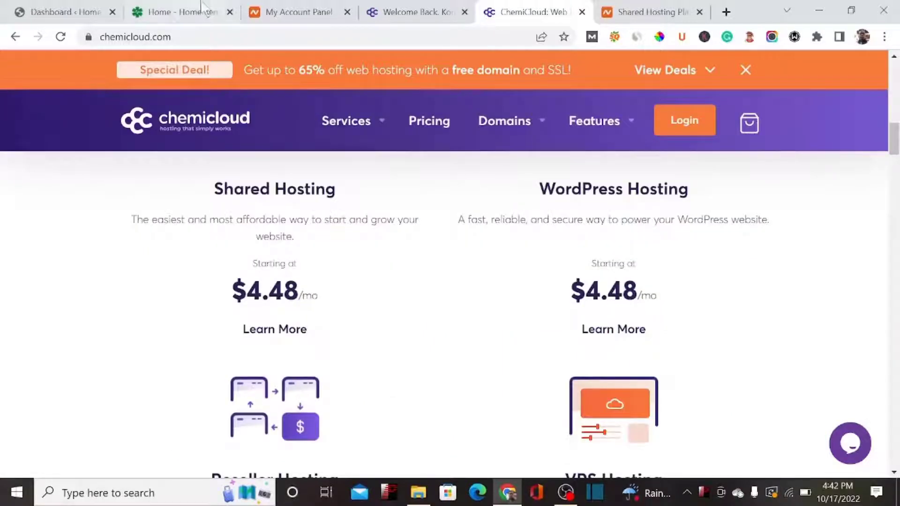
Examine the disk space used by the WordPress Starter service in the ChemiCloud client area.
left_click(425, 9)
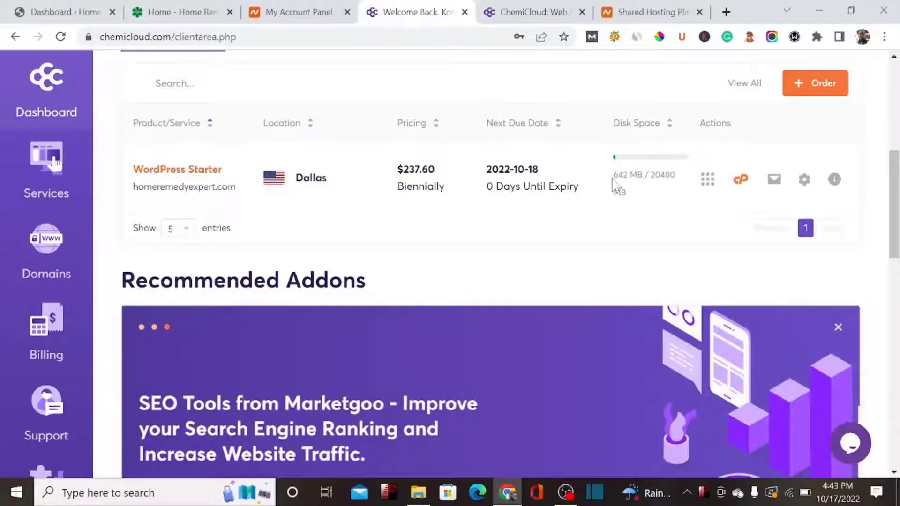
left_click_drag(624, 174, 636, 174)
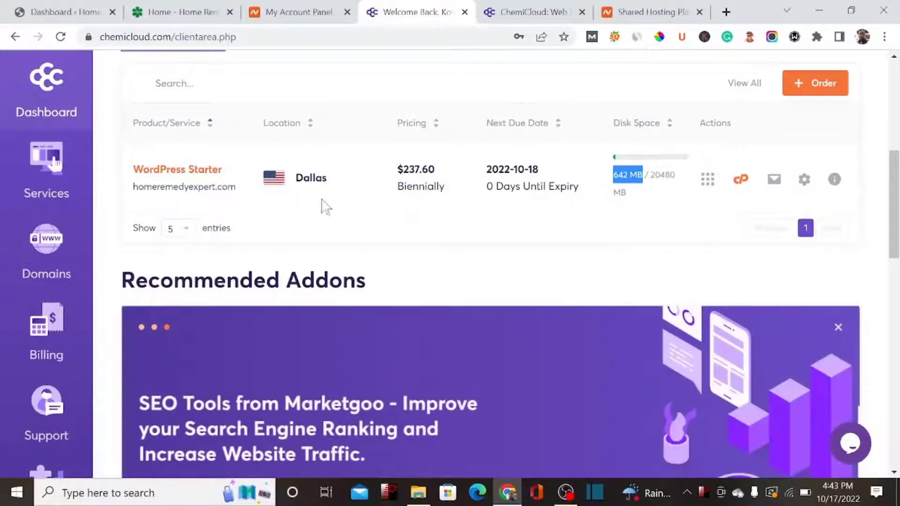
scroll(893, 187, "up", 2)
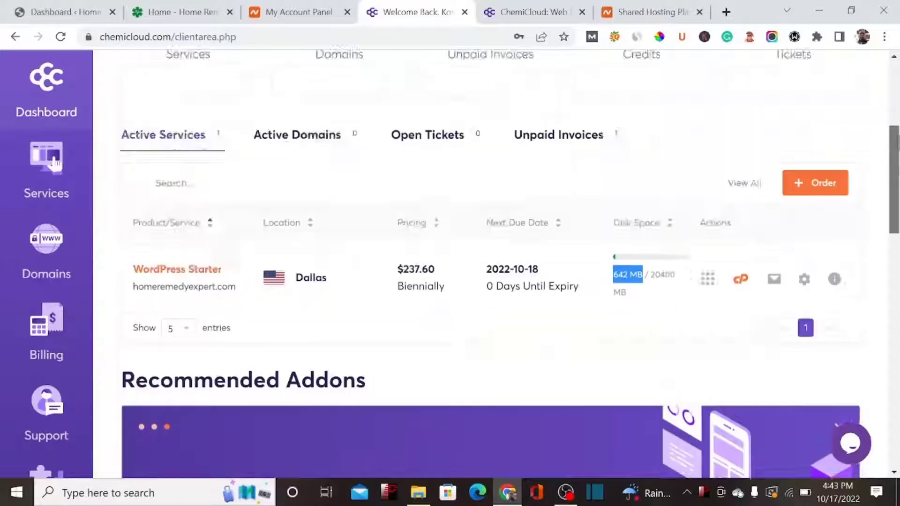
scroll(894, 187, "up", 5)
scroll(894, 140, "down", 6)
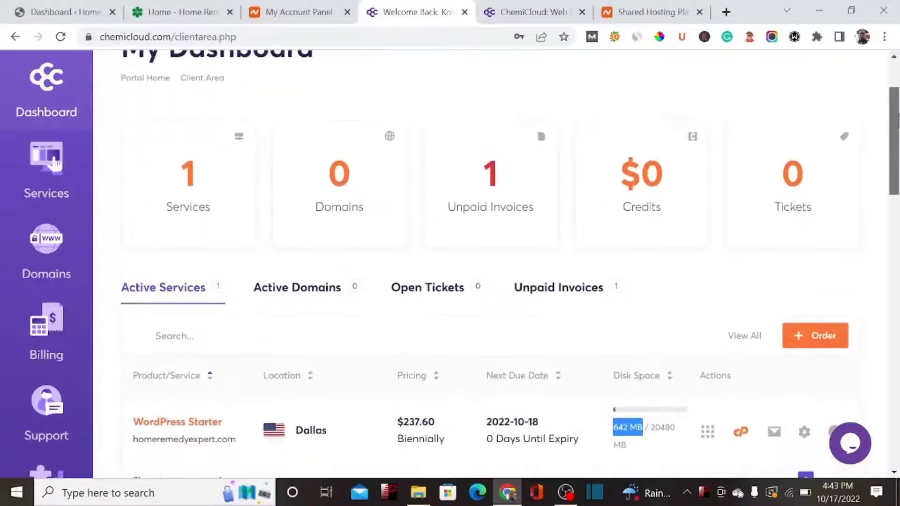
left_click_drag(897, 167, 894, 190)
scroll(894, 190, "up", 4)
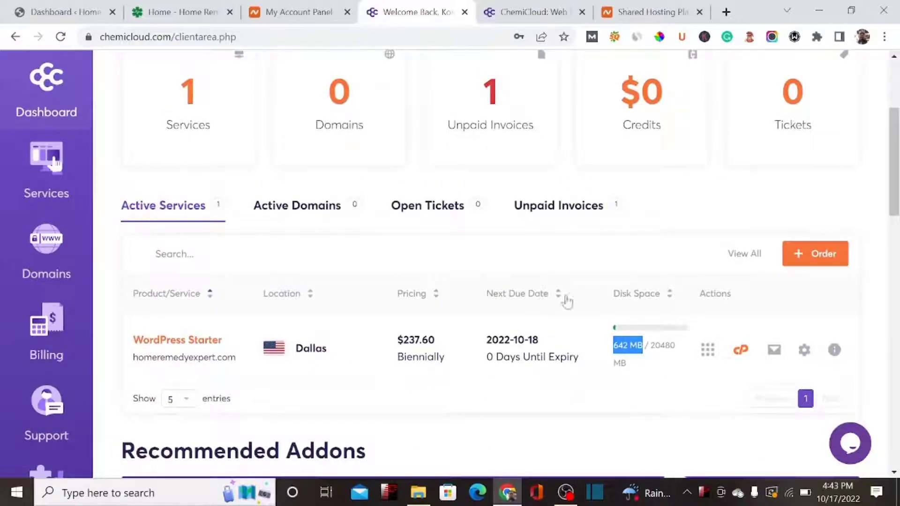
Examine the prices and included features of Namecheap's yearly shared hosting plans.
left_click(651, 12)
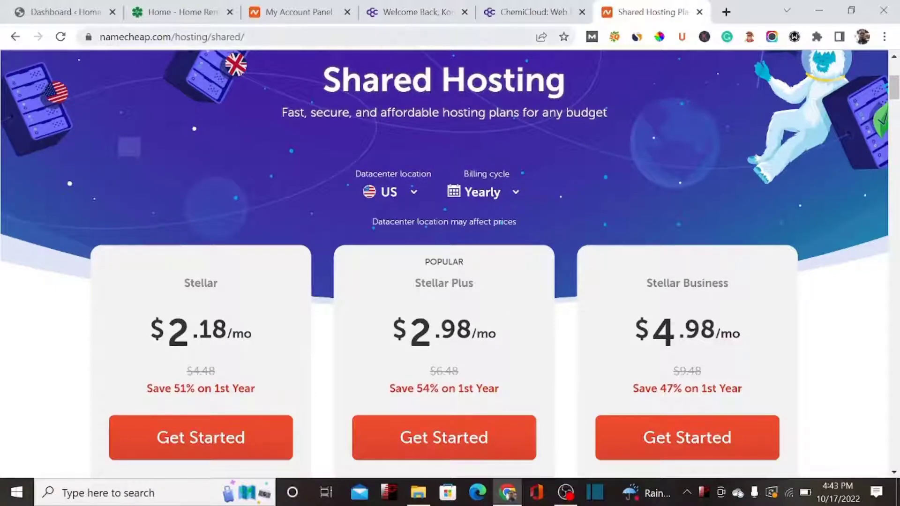
scroll(895, 114, "down", 5)
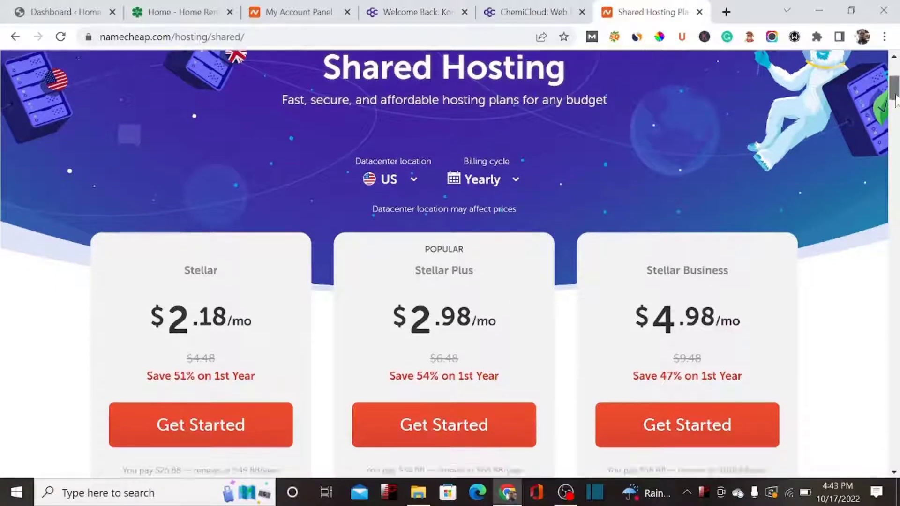
mouse_move(896, 115)
left_mouse_down()
mouse_move(897, 106)
mouse_move(897, 130)
mouse_move(896, 105)
left_mouse_up()
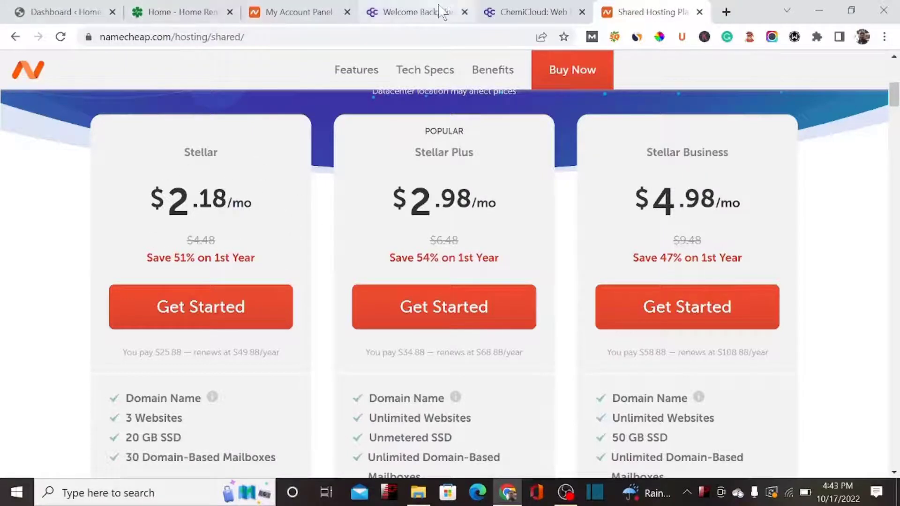
In the WordPress admin of homeremedyexpert.com, search the plugins available to add for "all in one wp".
left_click(69, 8)
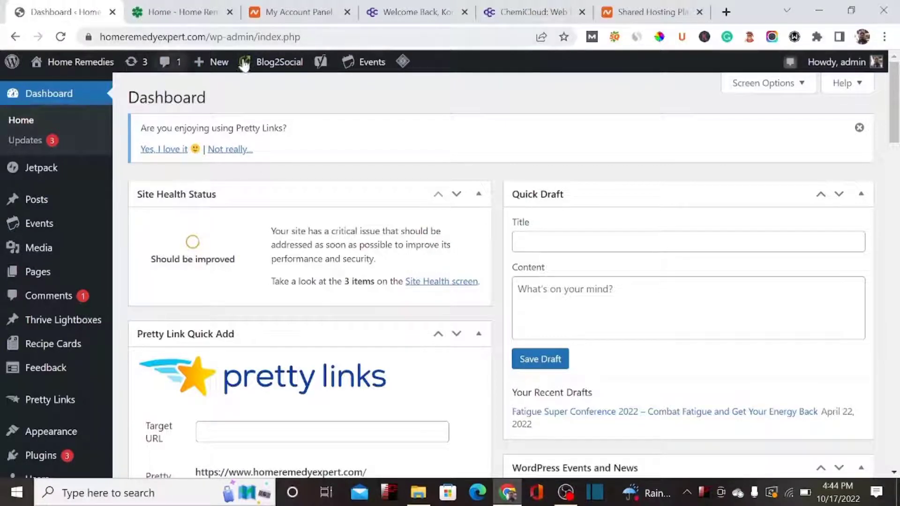
scroll(897, 155, "down", 4)
scroll(897, 155, "down", 1)
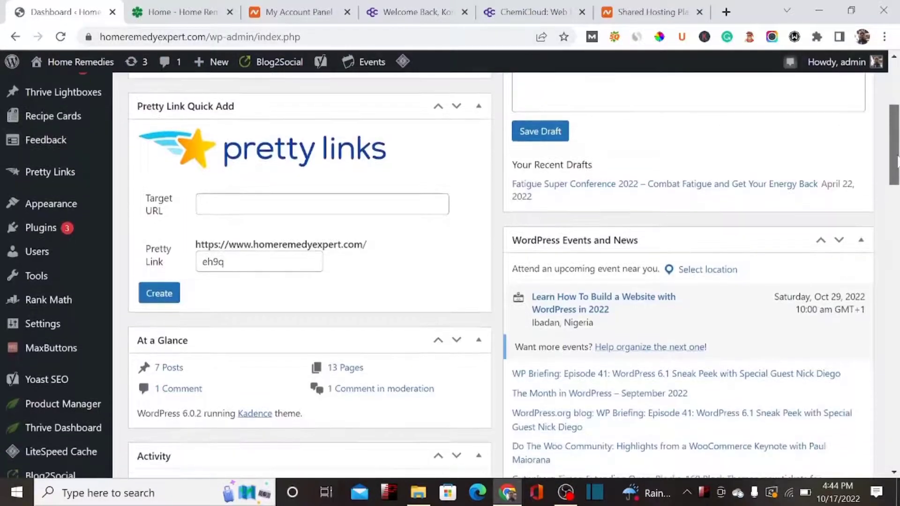
mouse_move(65, 229)
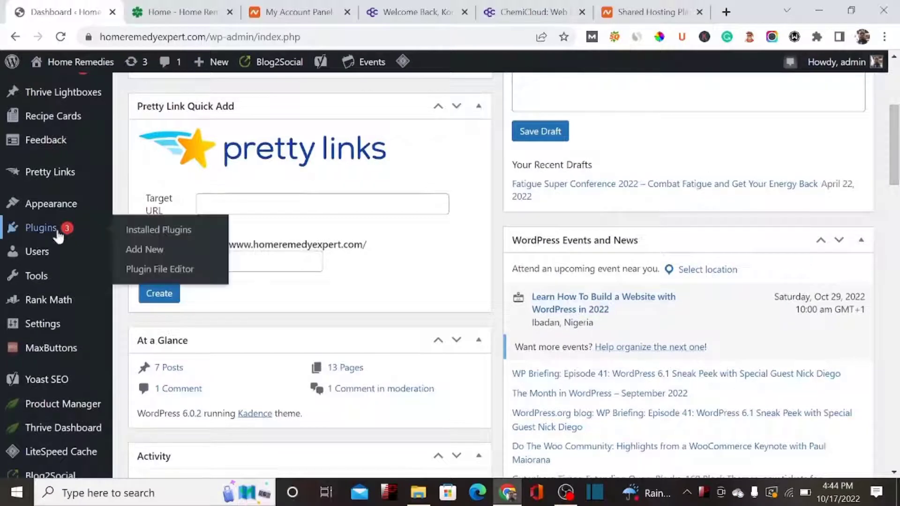
left_click(155, 252)
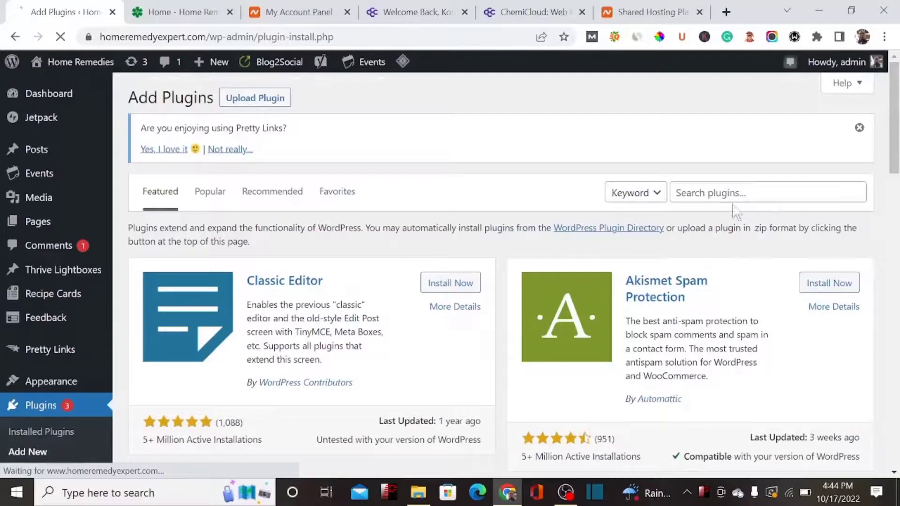
left_click(706, 197)
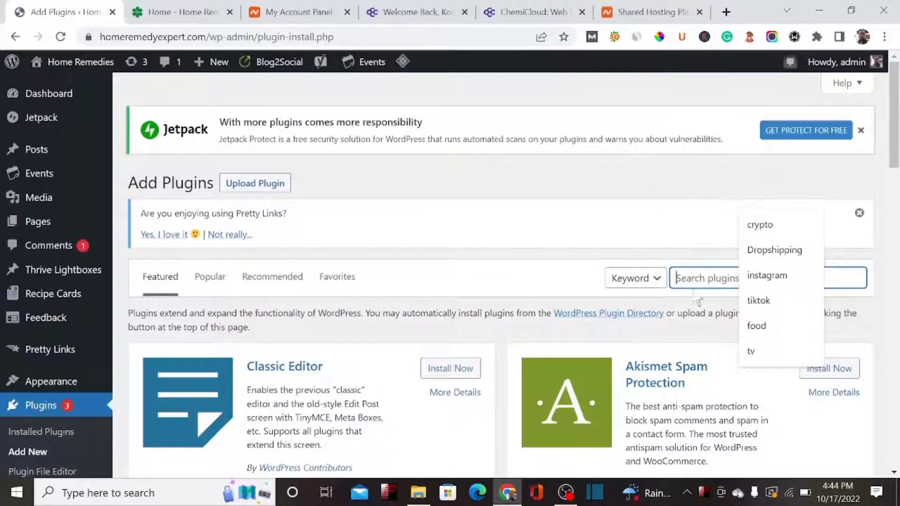
key("Return")
type("all in one wp")
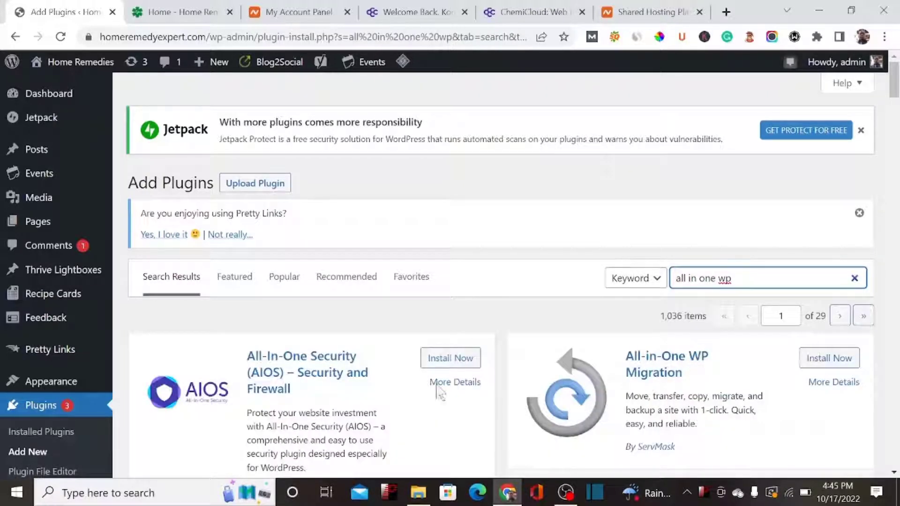
Install and activate the All-in-One WP Migration plugin.
left_click(829, 358)
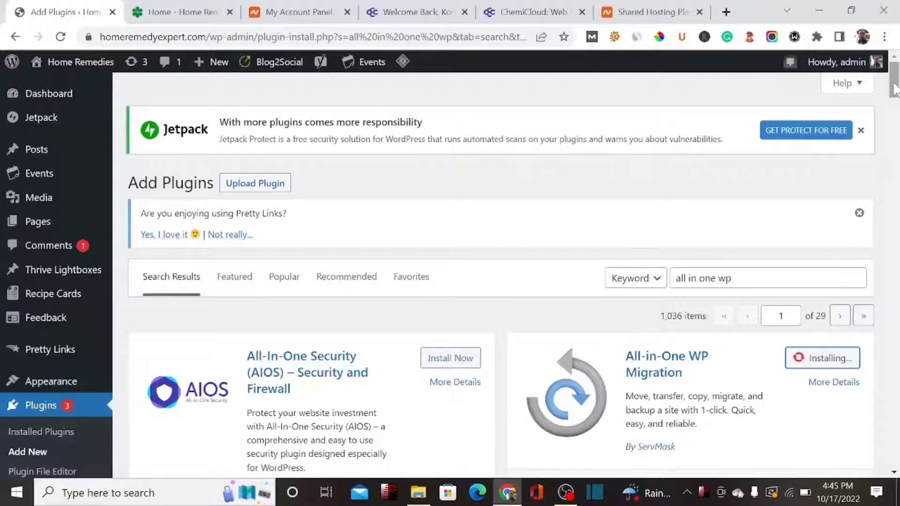
left_click_drag(894, 87, 894, 105)
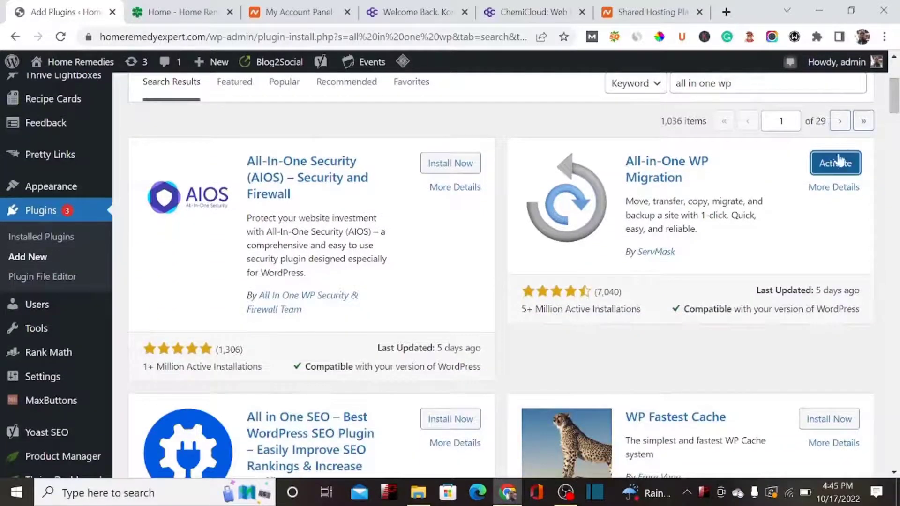
left_click(831, 164)
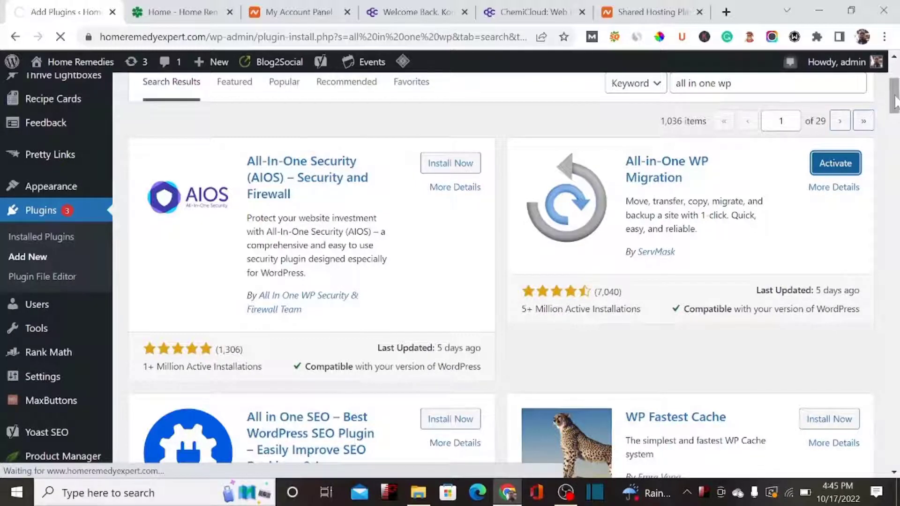
scroll(892, 111, "down", 1)
scroll(892, 103, "up", 4)
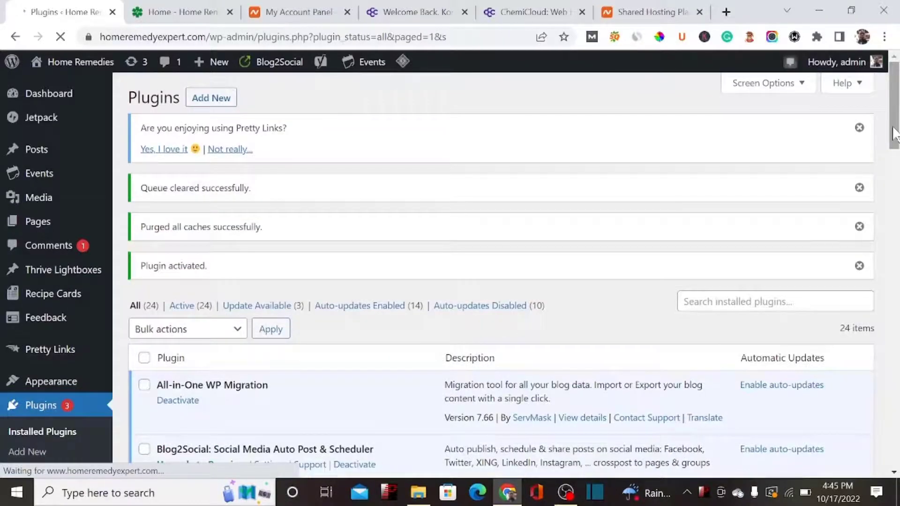
left_click_drag(893, 134, 892, 202)
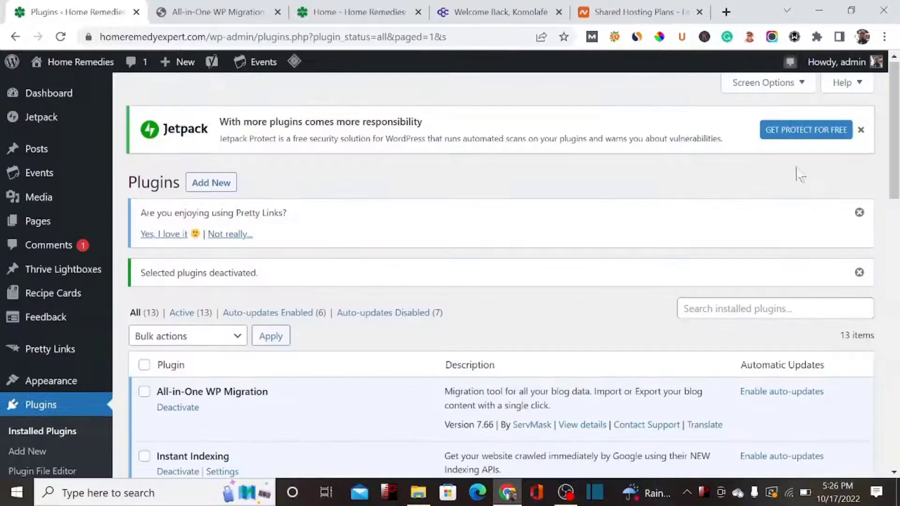
Create a site backup with All-in-One WP Migration and download the backup file.
left_click_drag(892, 151, 897, 248)
mouse_move(64, 310)
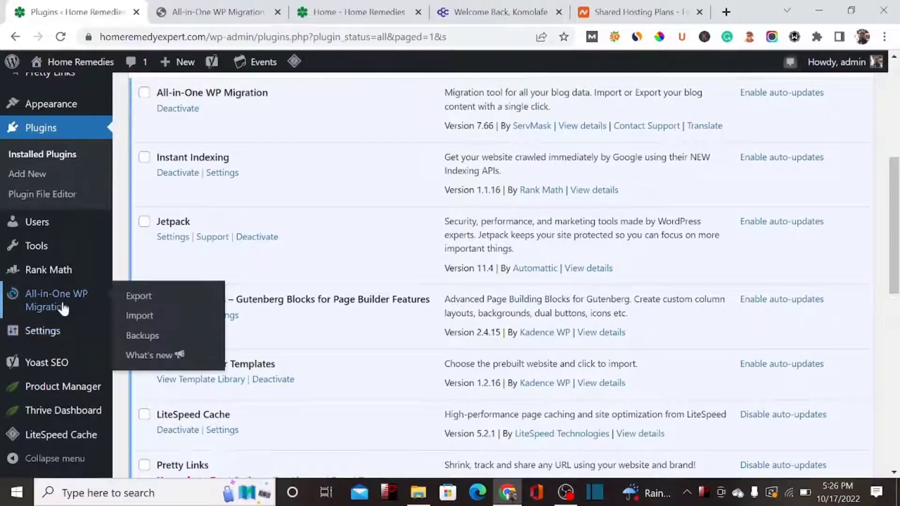
left_click(145, 344)
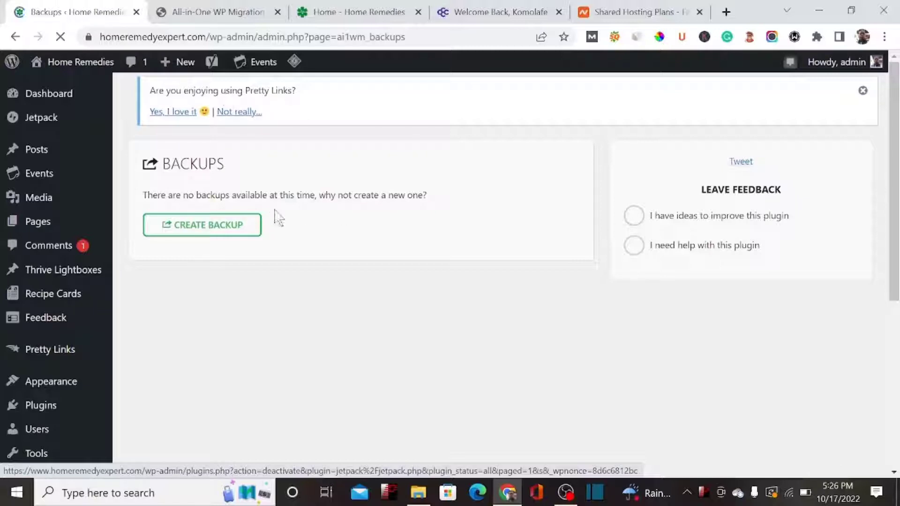
left_click(195, 230)
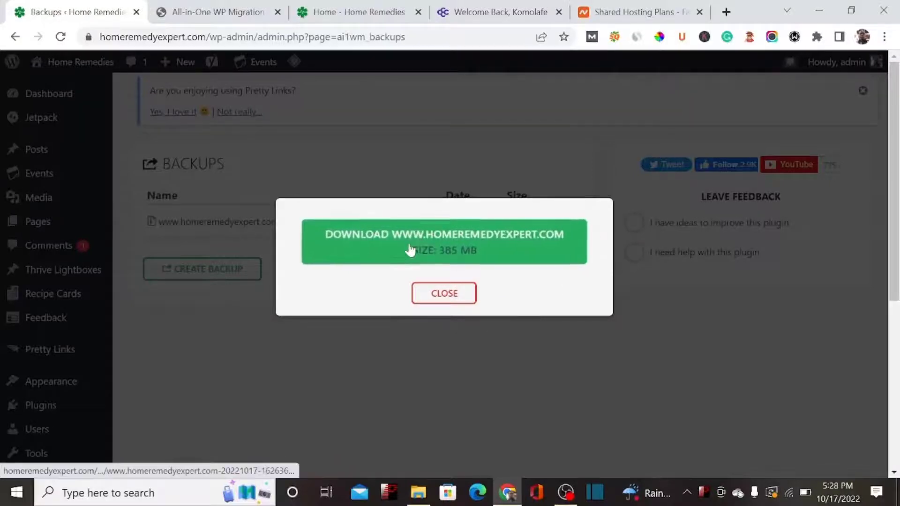
left_click(410, 250)
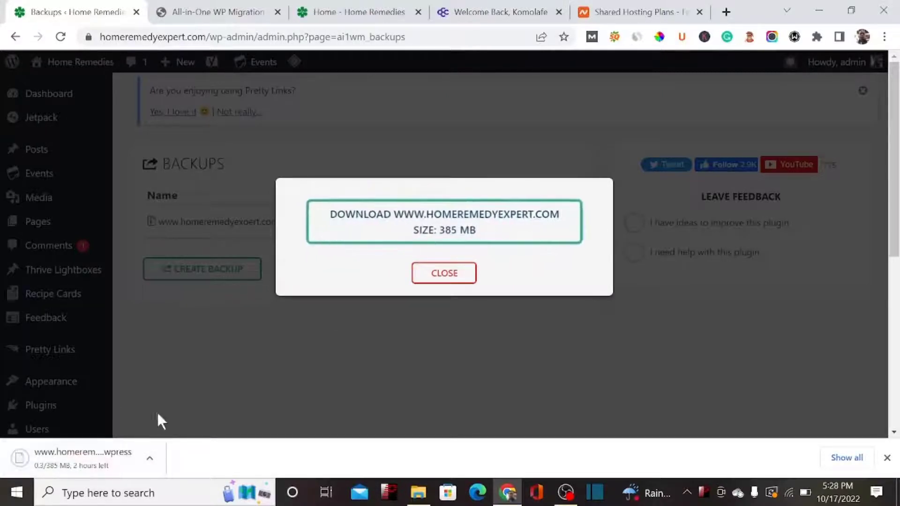
Compare the Stellar, Stellar Plus and Stellar Business shared hosting plans on Namecheap.
left_click(616, 10)
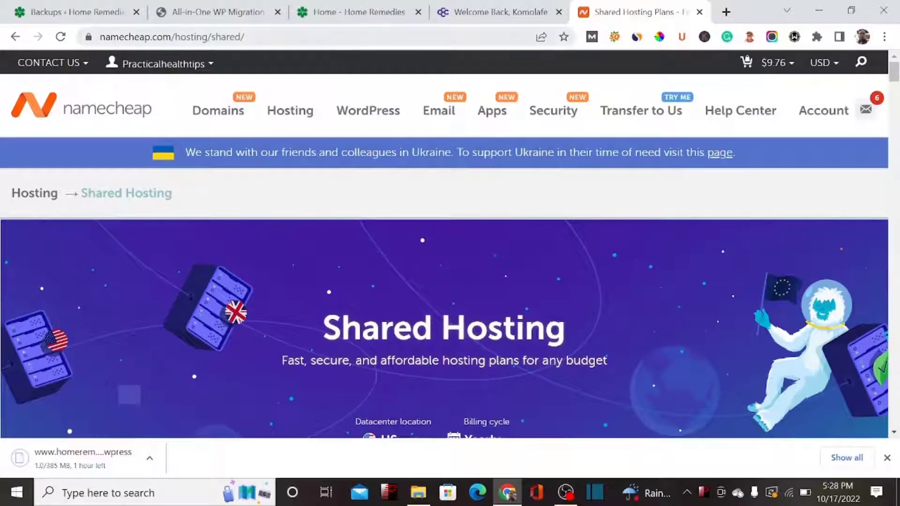
left_click_drag(246, 36, 98, 36)
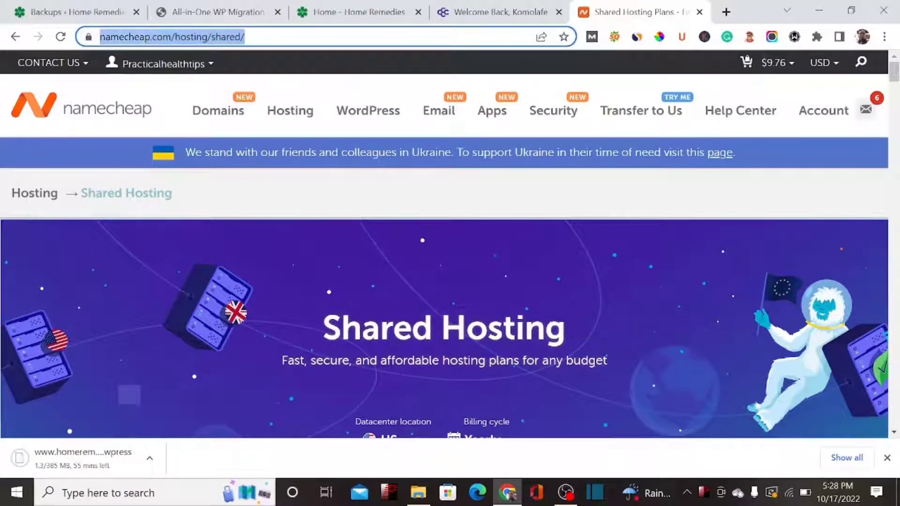
left_click(894, 94)
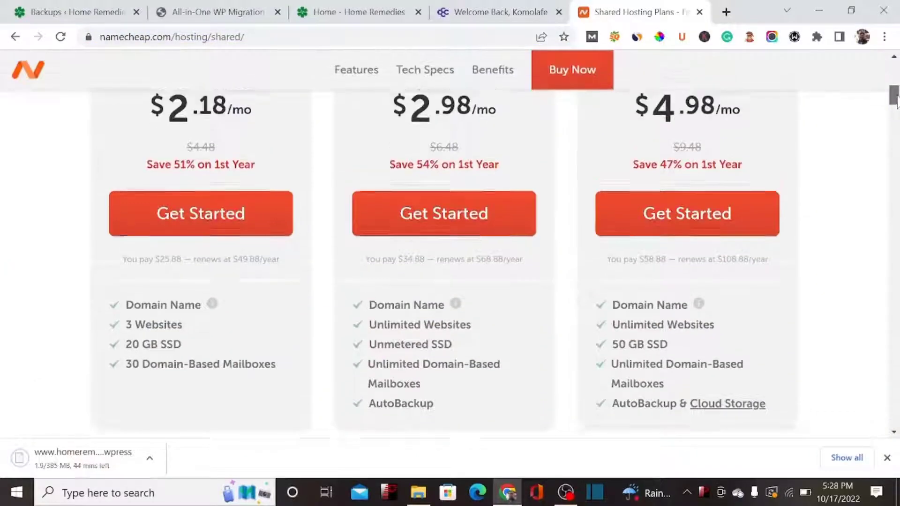
scroll(895, 98, "up", 3)
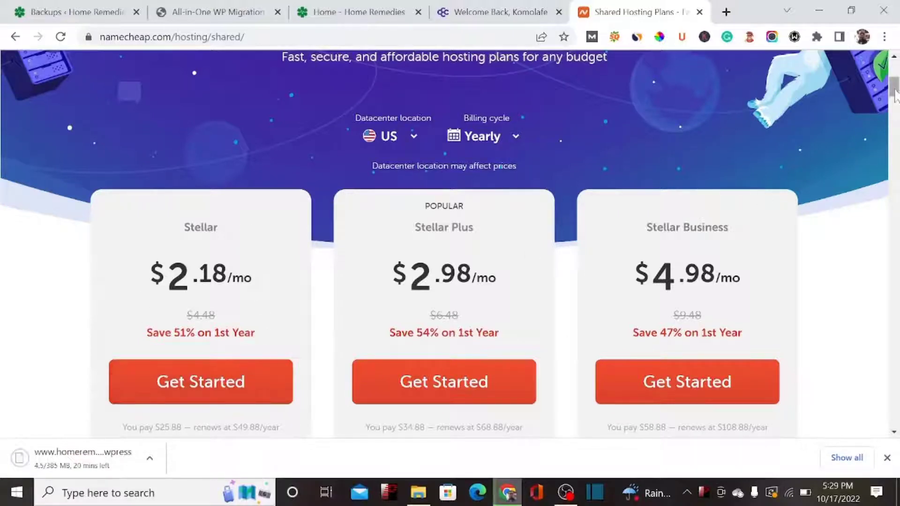
mouse_move(894, 90)
left_mouse_down()
mouse_move(895, 103)
mouse_move(894, 92)
left_mouse_up()
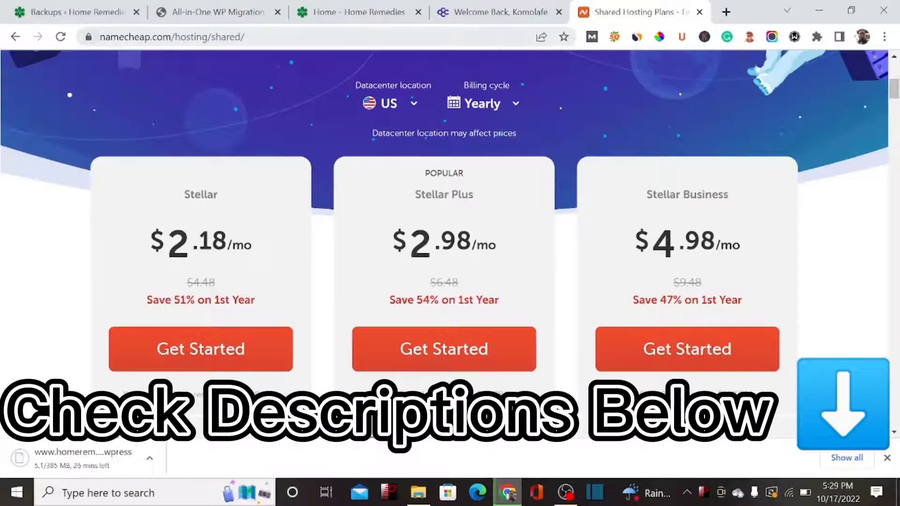
Start an order for the yearly Stellar shared hosting plan on Namecheap and choose to connect it to an existing domain name.
left_click(500, 12)
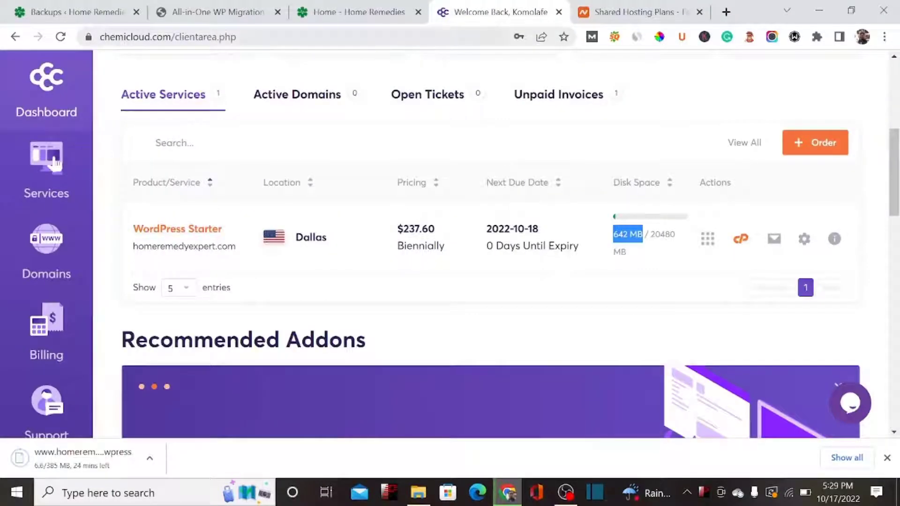
left_click(609, 7)
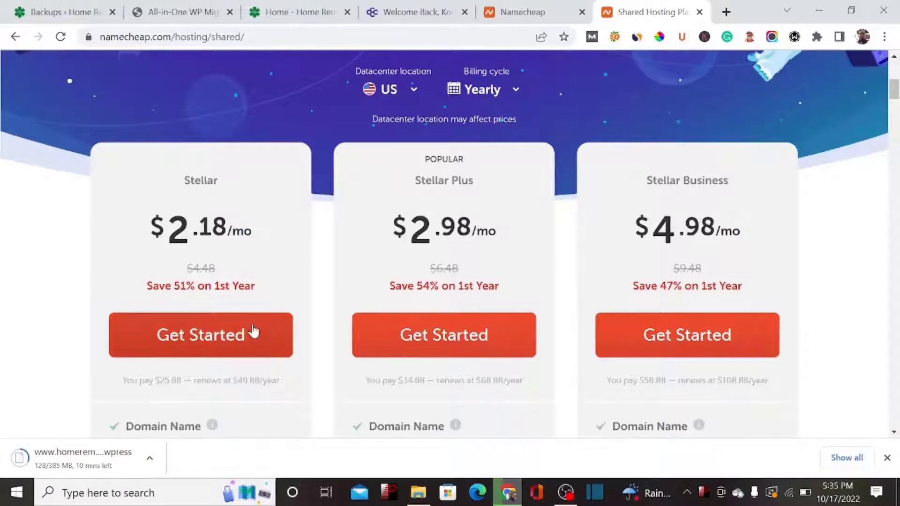
left_click(210, 335)
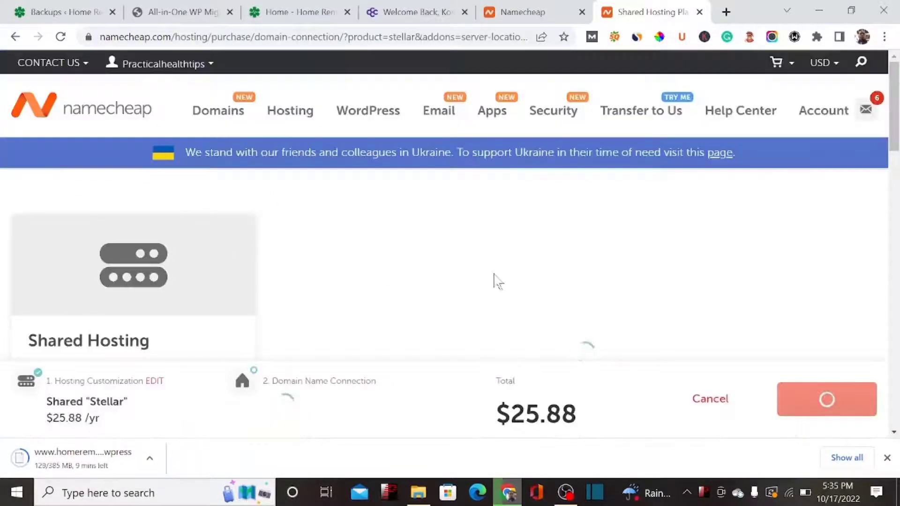
scroll(749, 157, "down", 4)
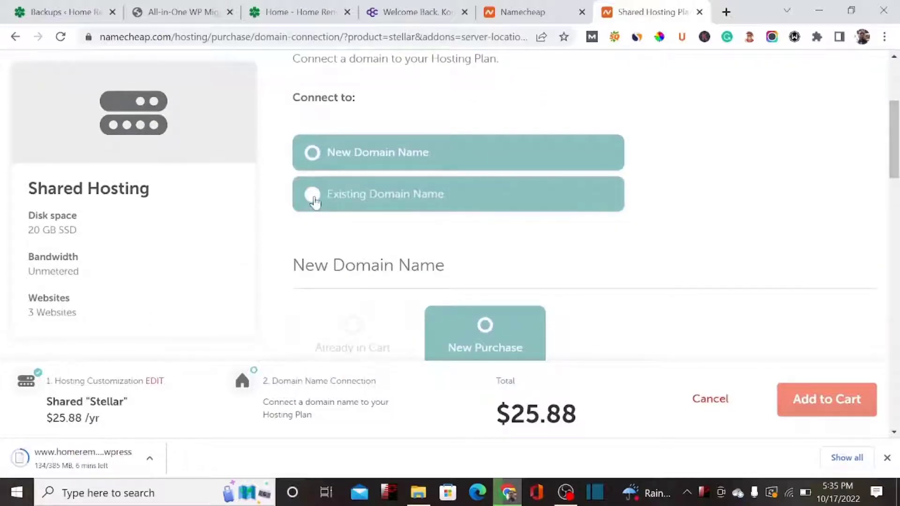
left_click(313, 197)
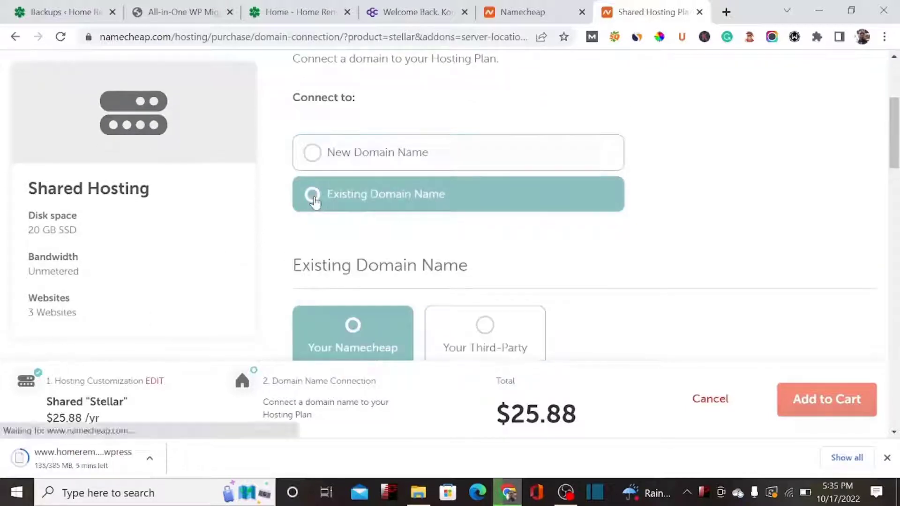
left_click(68, 12)
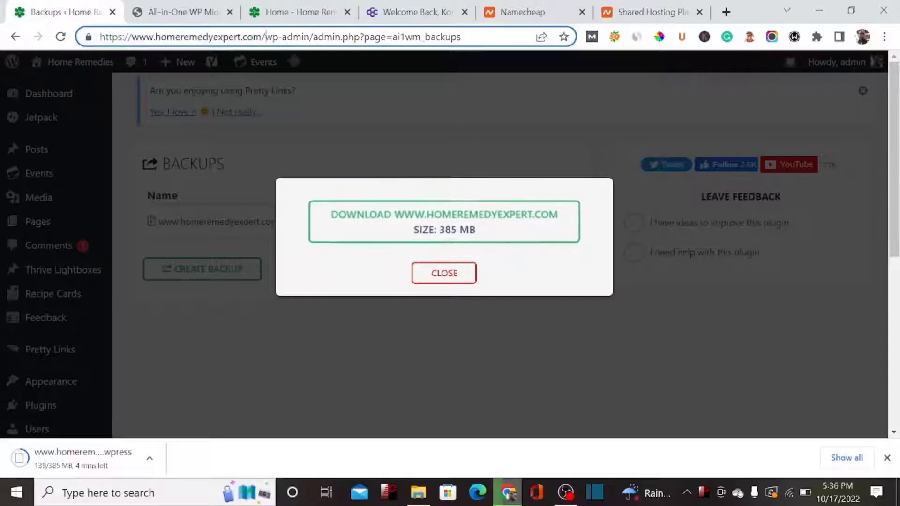
left_click_drag(265, 37, 100, 36)
key("ctrl+c")
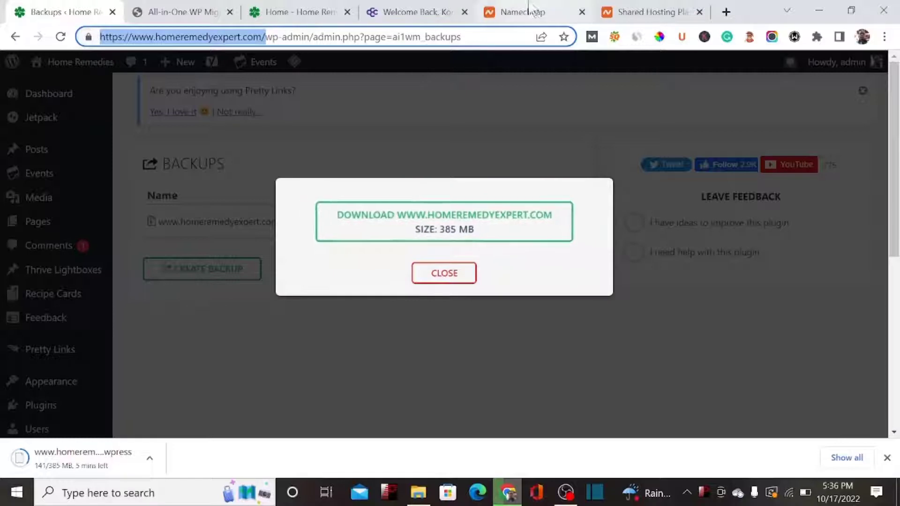
In the Namecheap hosting order, choose a third-party domain name and paste the copied site address as the domain to find.
left_click(641, 10)
scroll(612, 231, "down", 2)
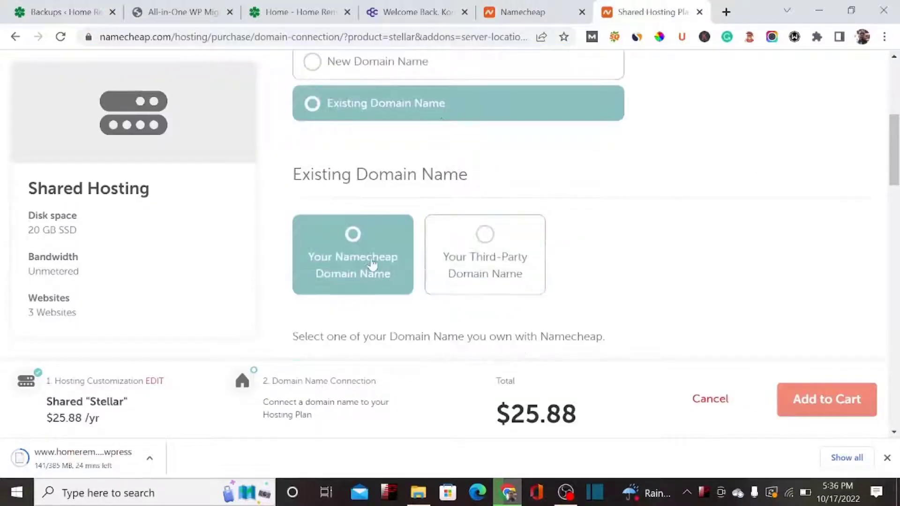
left_click(486, 242)
scroll(896, 183, "down", 3)
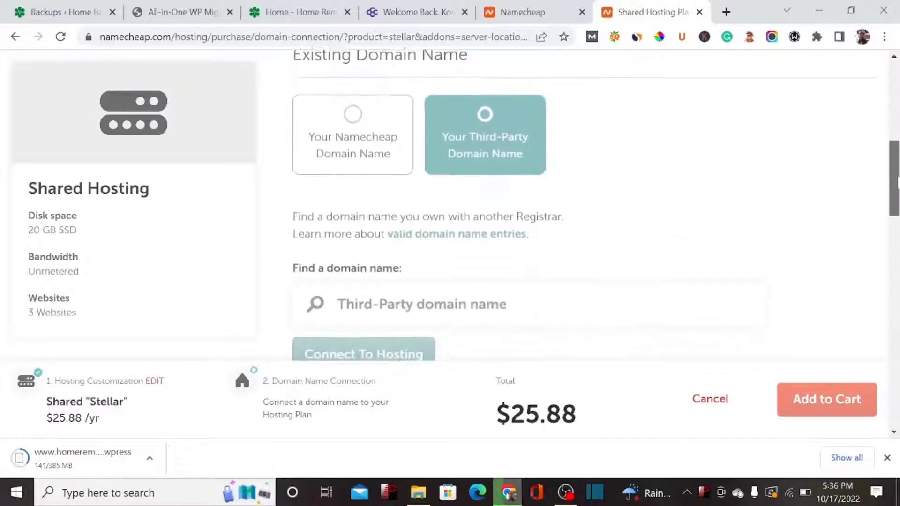
scroll(792, 209, "down", 1)
scroll(425, 245, "up", 2)
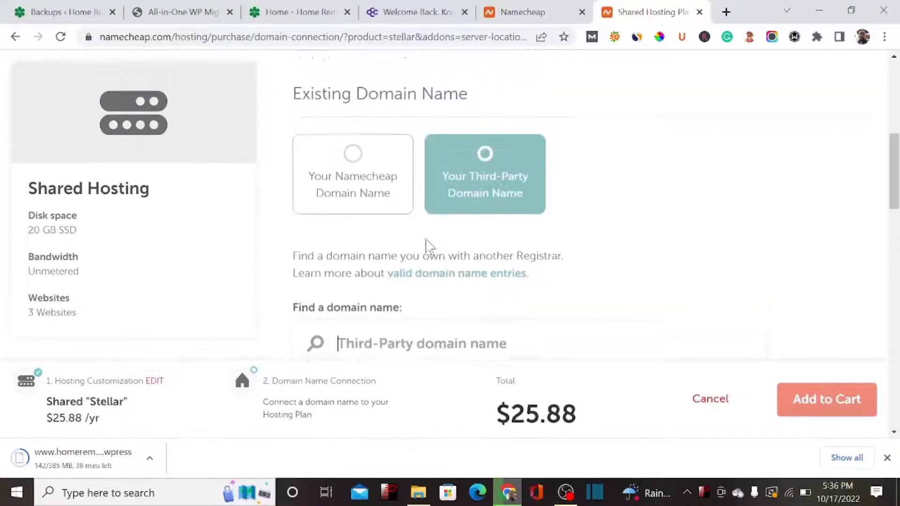
key("ctrl+v")
scroll(629, 85, "down", 4)
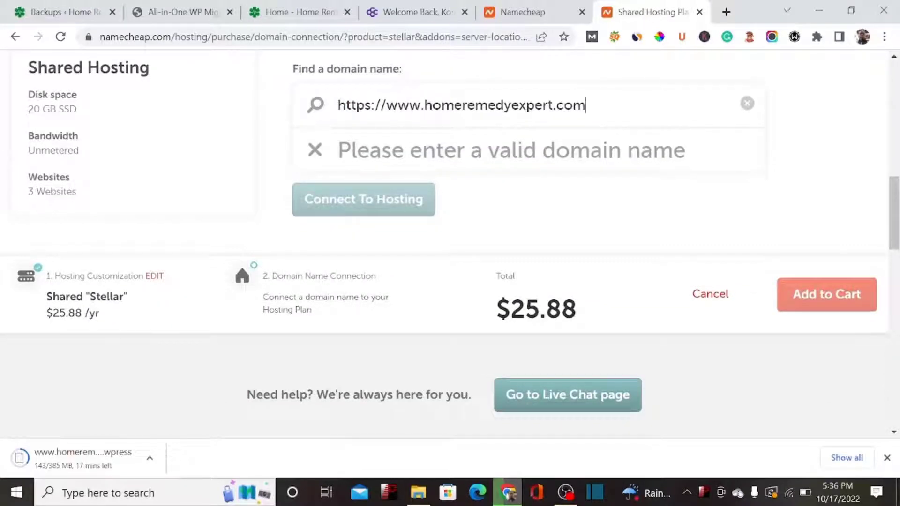
Shorten the domain entry to homeremedyexpert.com and connect it to the hosting plan.
key("BackSpace")
key("BackSpace")
key("BackSpace")
key("BackSpace")
key("BackSpace")
key("BackSpace")
key("BackSpace")
key("BackSpace")
key("BackSpace")
key("BackSpace")
key("BackSpace")
key("BackSpace")
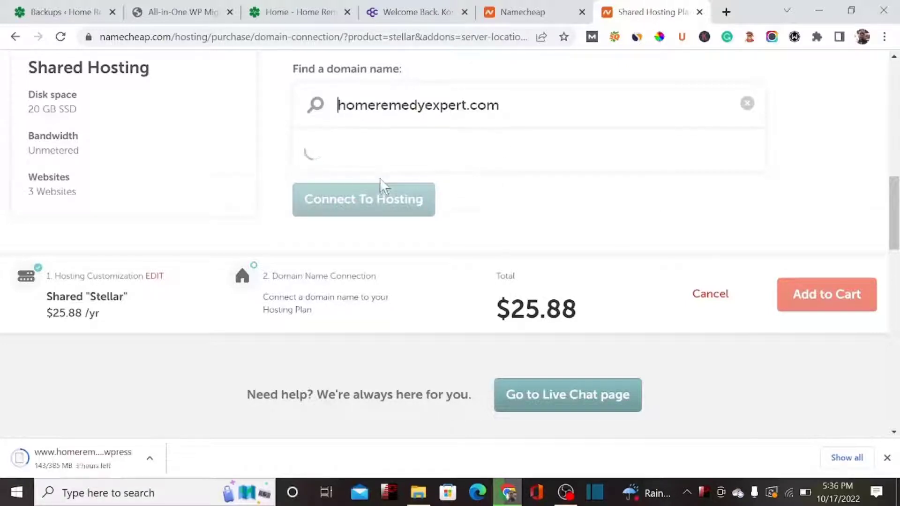
left_click(363, 161)
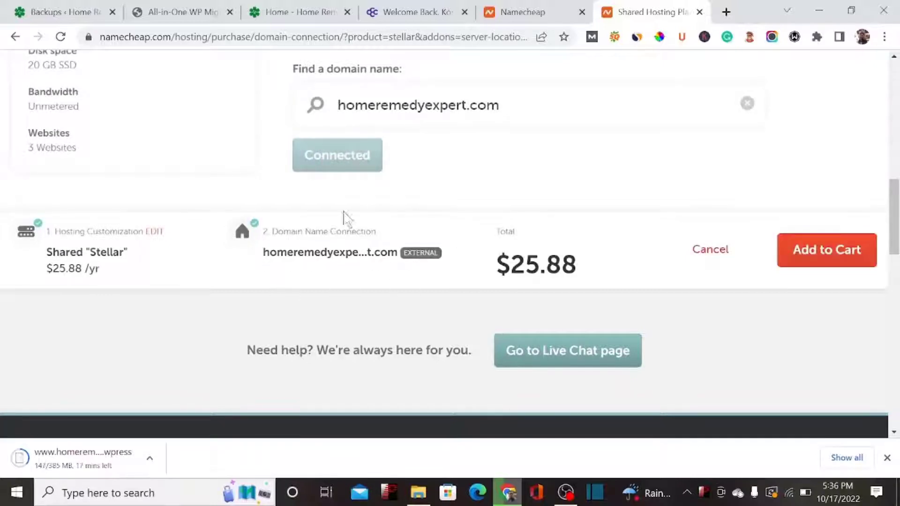
Add the Stellar plan to the cart with a 1-year term and confirm the order without any add-ons.
left_click(827, 258)
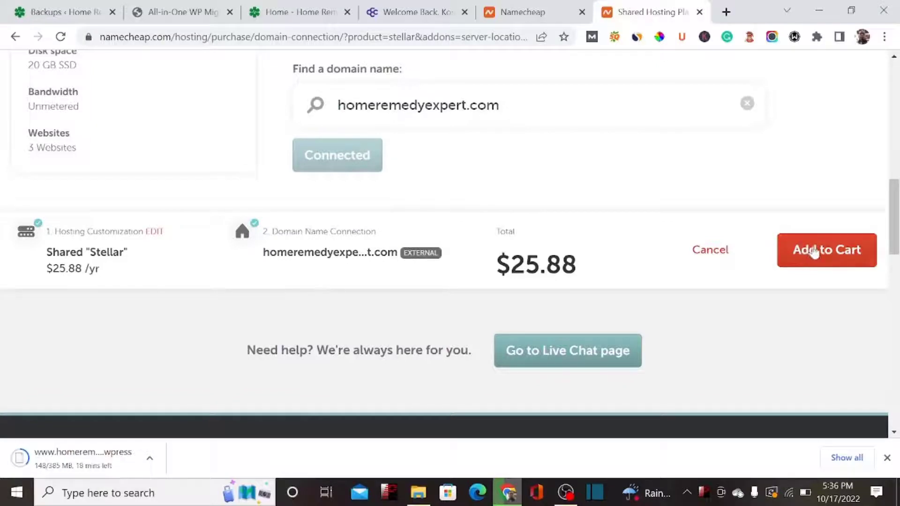
left_click(814, 252)
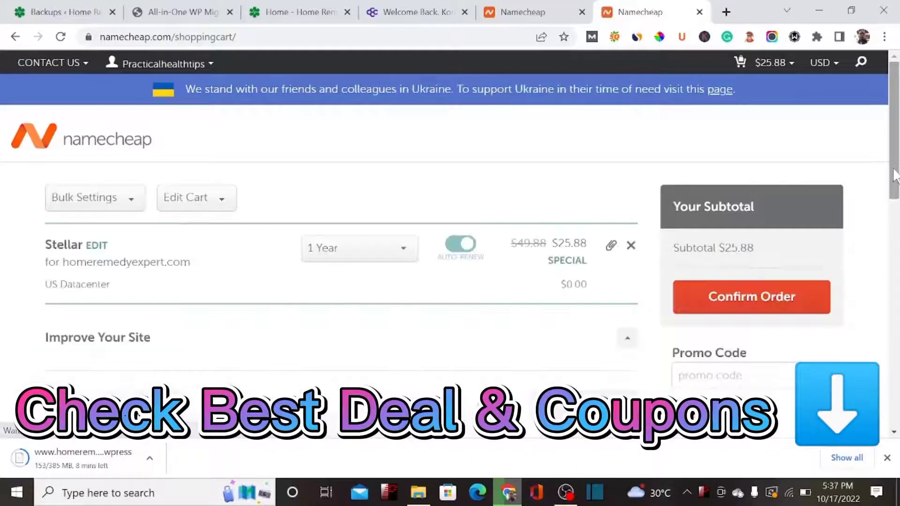
left_click_drag(894, 175, 896, 417)
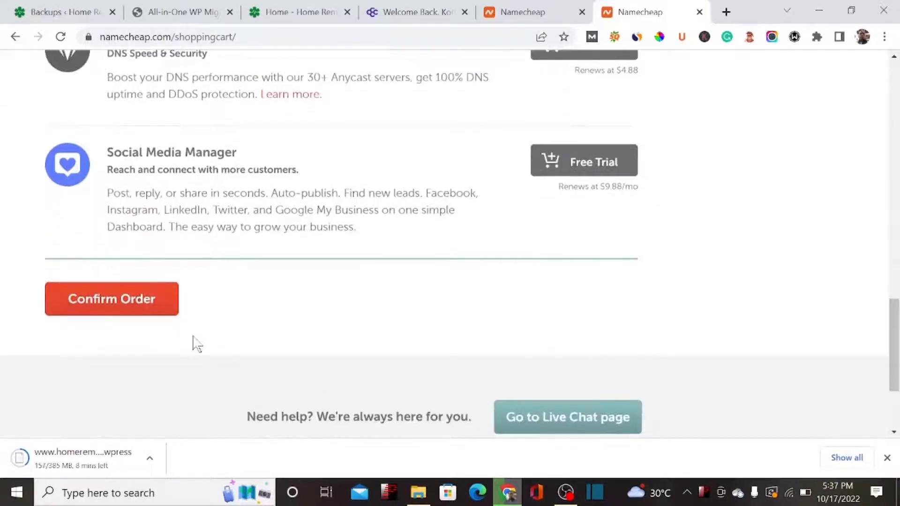
left_click(77, 303)
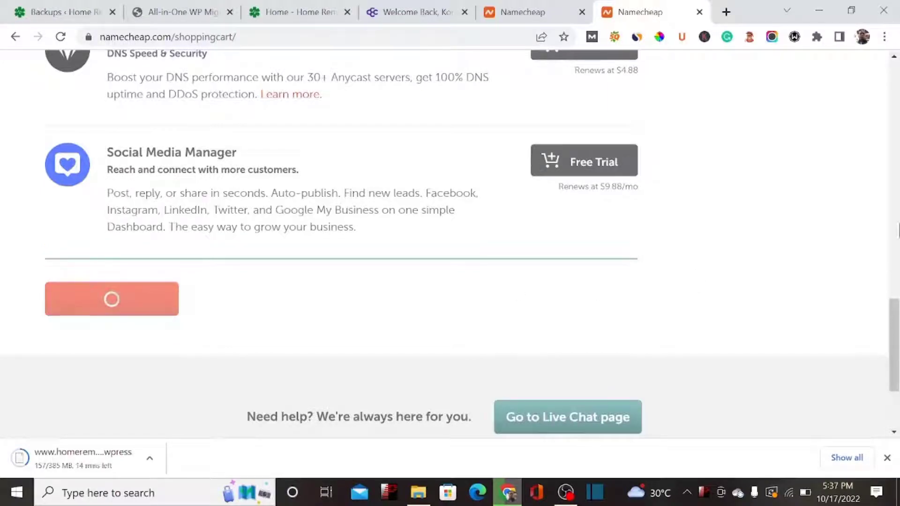
Agree to Namecheap's Terms of Service and agreements and pay for the Stellar order.
mouse_move(895, 321)
left_mouse_down()
mouse_move(897, 202)
mouse_move(899, 321)
left_mouse_up()
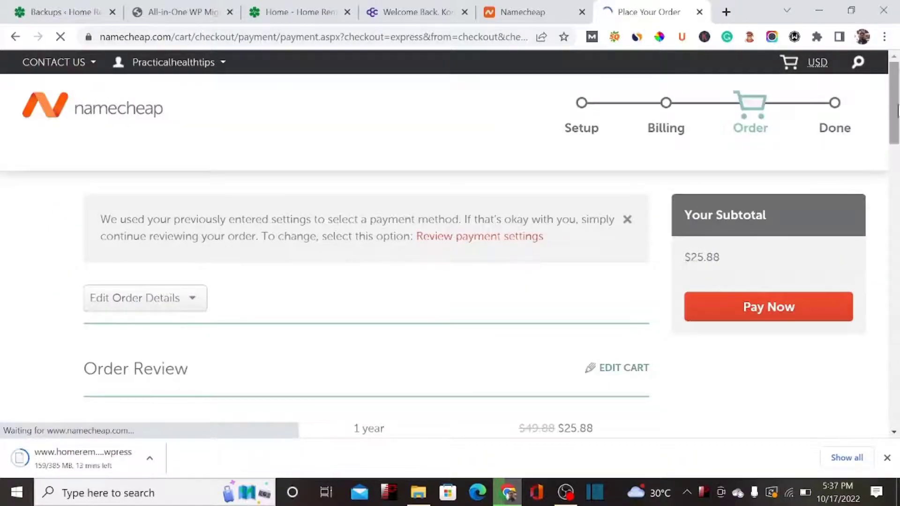
left_click_drag(895, 107, 898, 287)
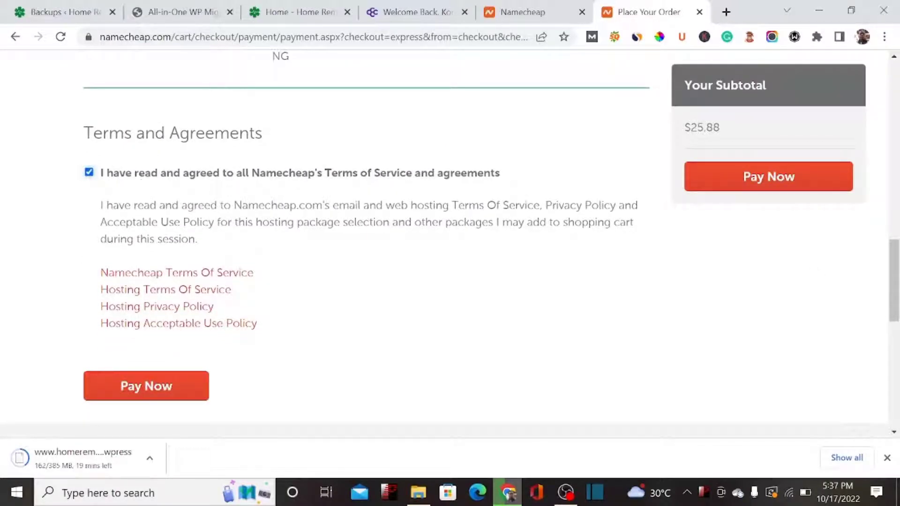
left_click(141, 394)
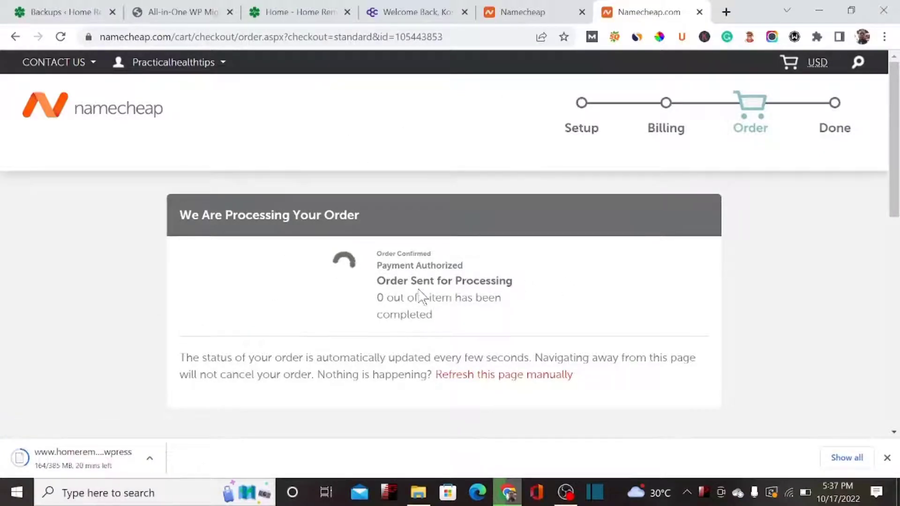
Review the Stellar purchase summary on Namecheap and the details of the WordPress Starter hosting on ChemiCloud.
scroll(898, 154, "down", 3)
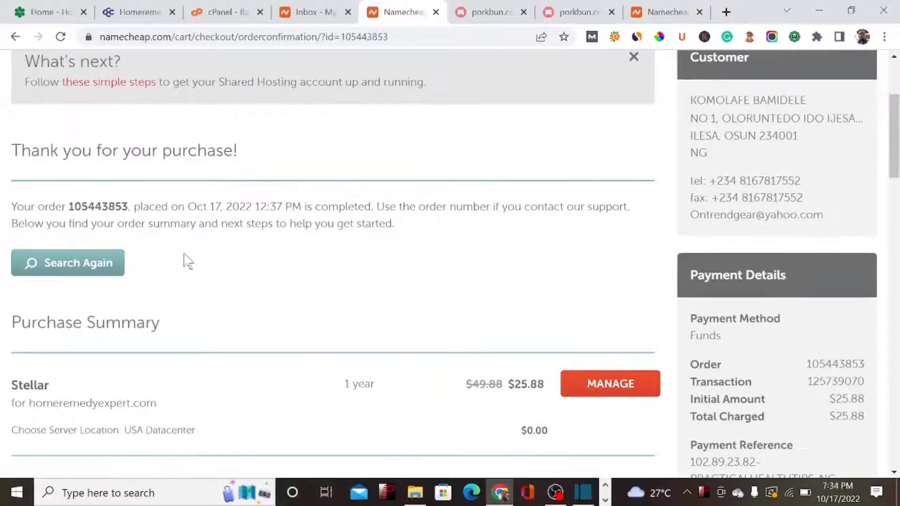
left_click_drag(171, 408, 27, 406)
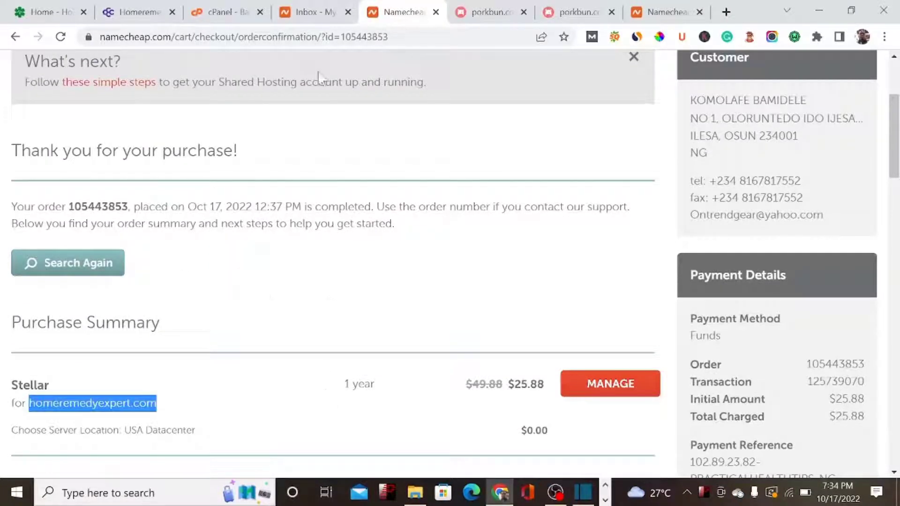
left_click(138, 10)
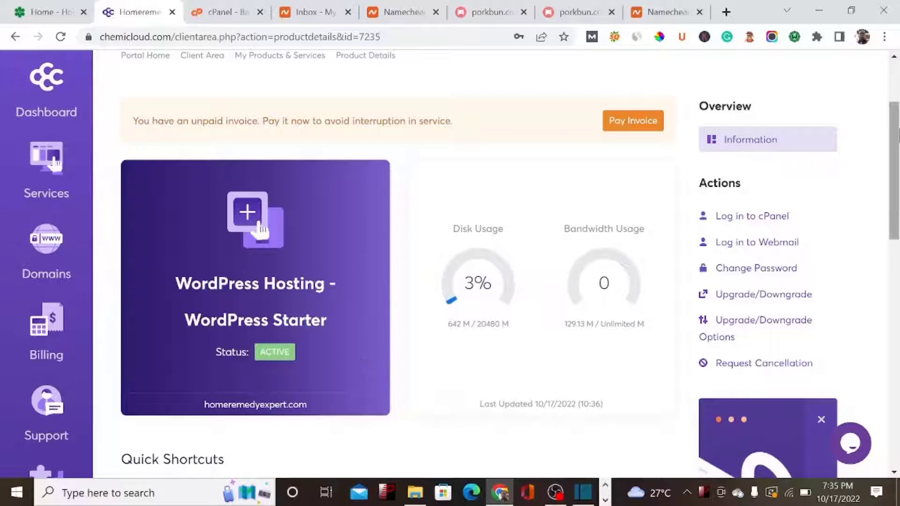
scroll(894, 211, "down", 5)
scroll(893, 263, "down", 1)
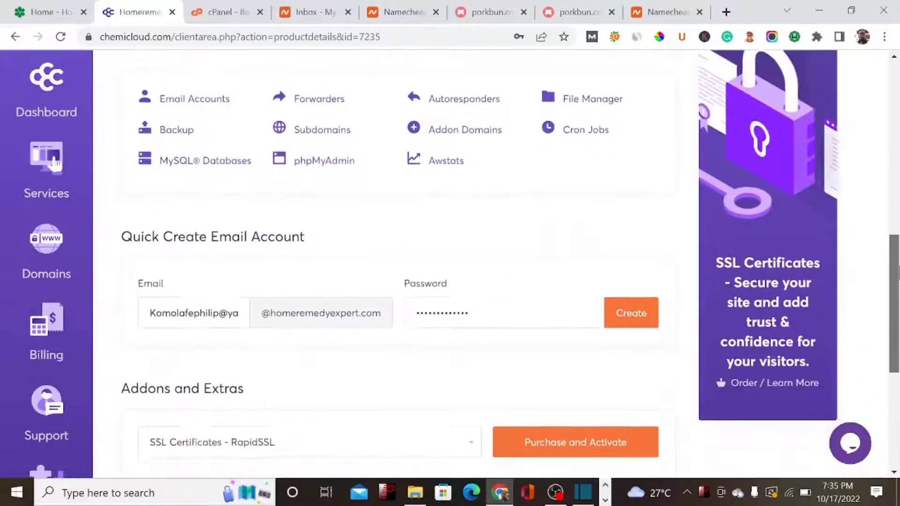
scroll(894, 263, "up", 6)
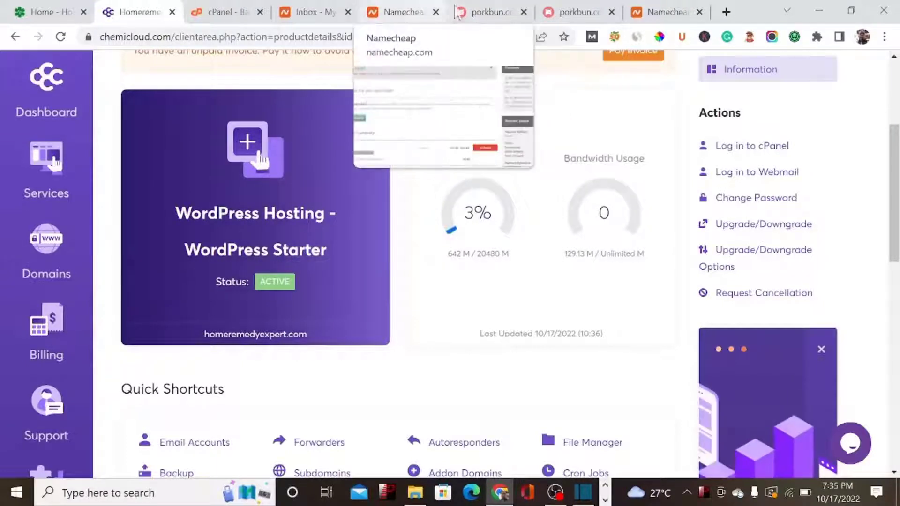
left_click(428, 15)
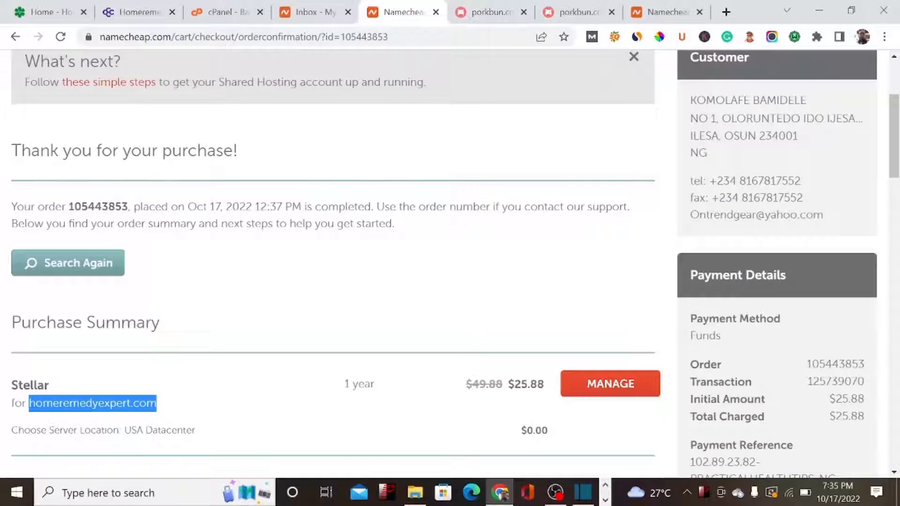
Check the domain management page on Porkbun and compare the price of testdomainame.com between Porkbun and Namecheap.
left_click(487, 14)
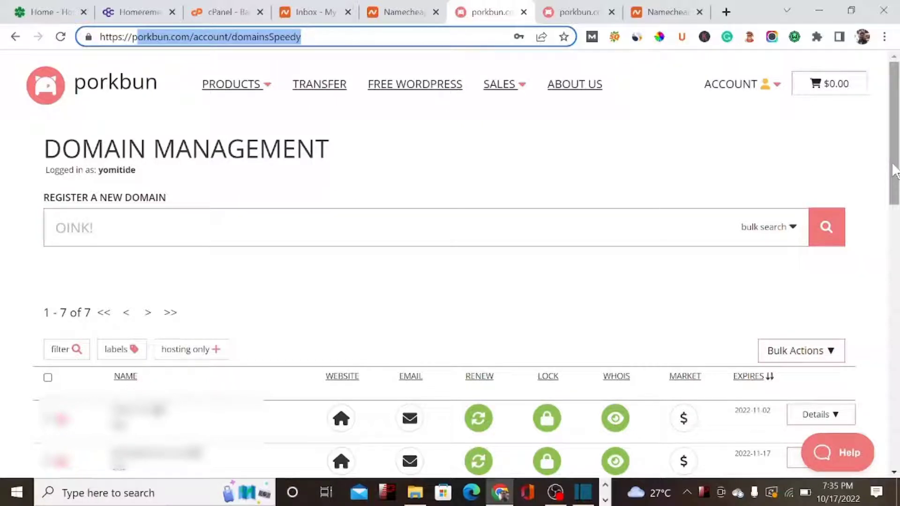
left_click(564, 12)
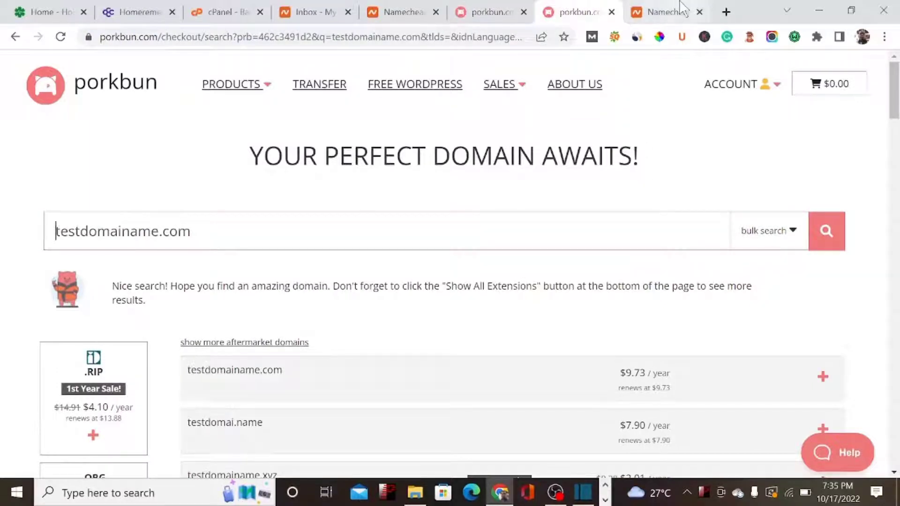
left_click_drag(299, 370, 217, 370)
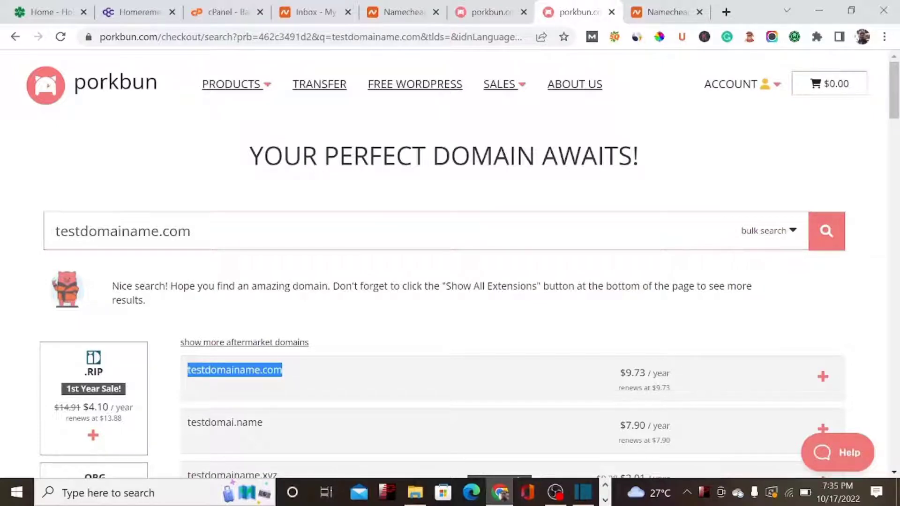
left_click(633, 8)
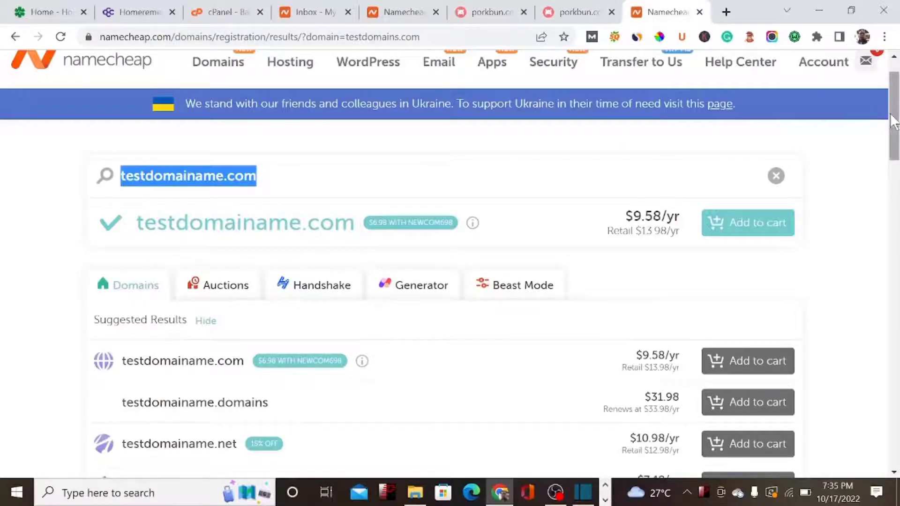
scroll(894, 124, "down", 1)
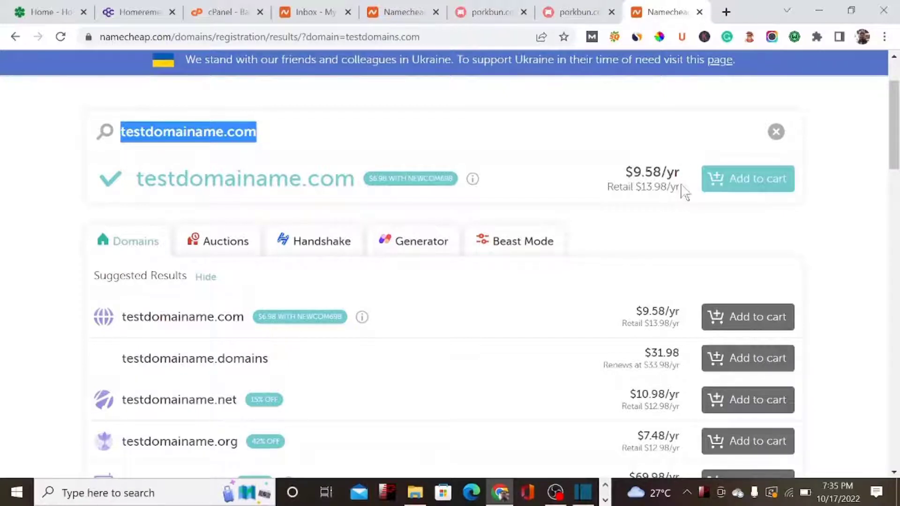
left_click(588, 13)
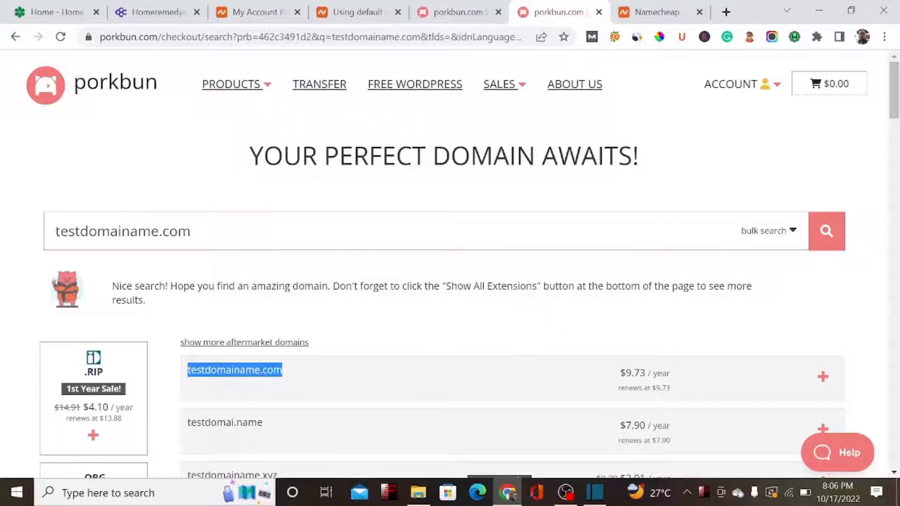
From the Namecheap account dashboard, open the domain management page of homeremedyexpert.com.
left_click(252, 19)
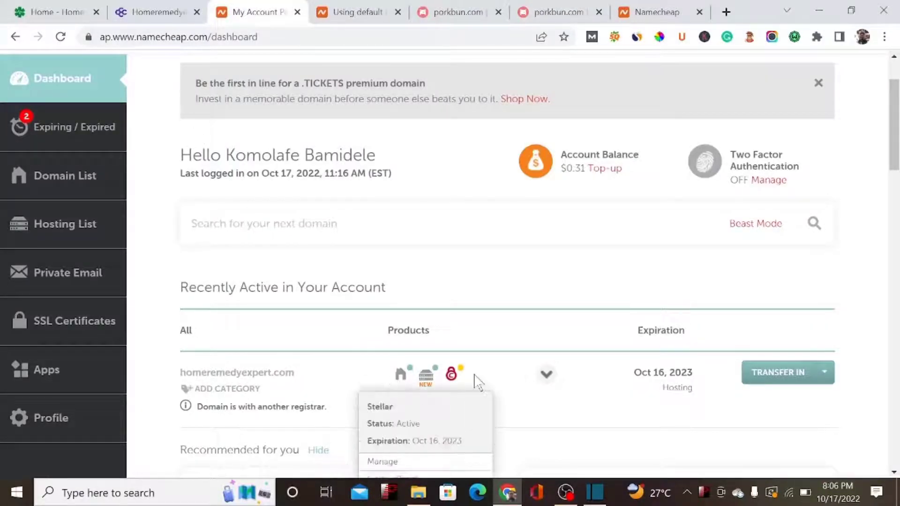
mouse_move(415, 382)
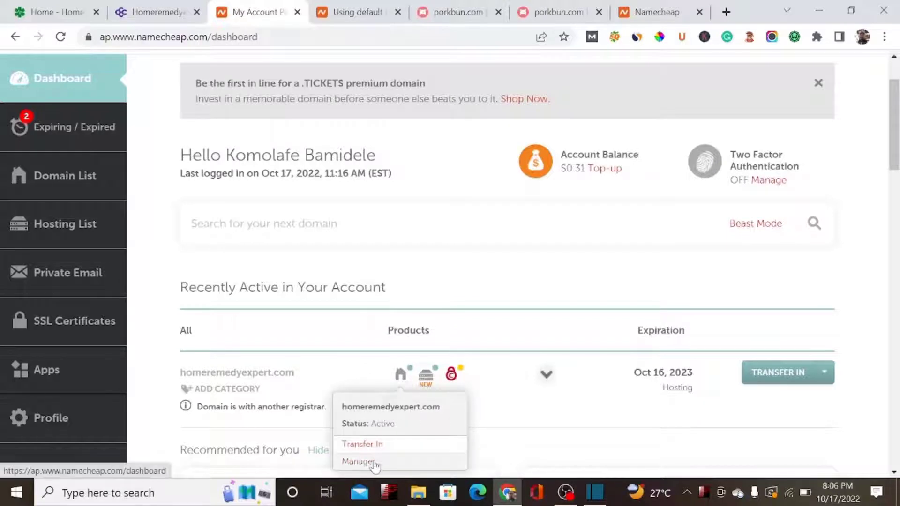
left_click(358, 462)
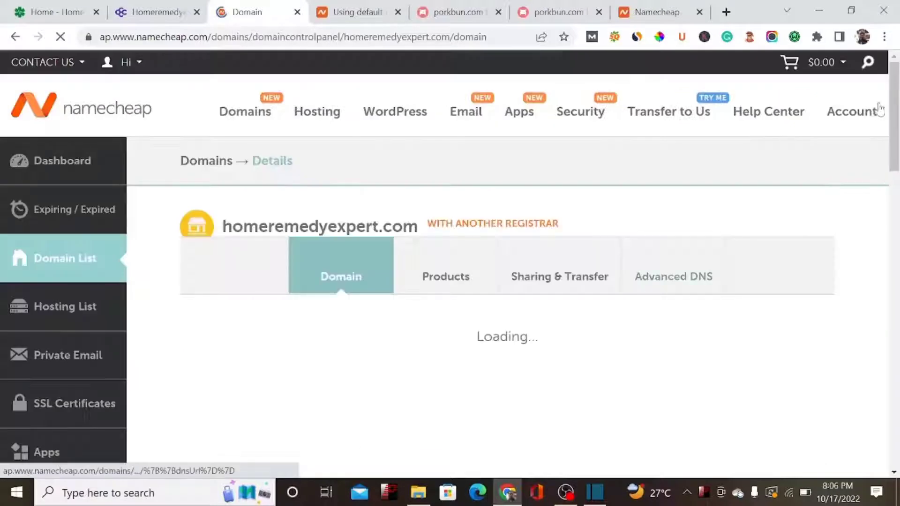
Look over the homeremedyexpert.com domain details, and search the Namecheap knowledgebase for "nameserver".
left_click_drag(893, 111, 895, 142)
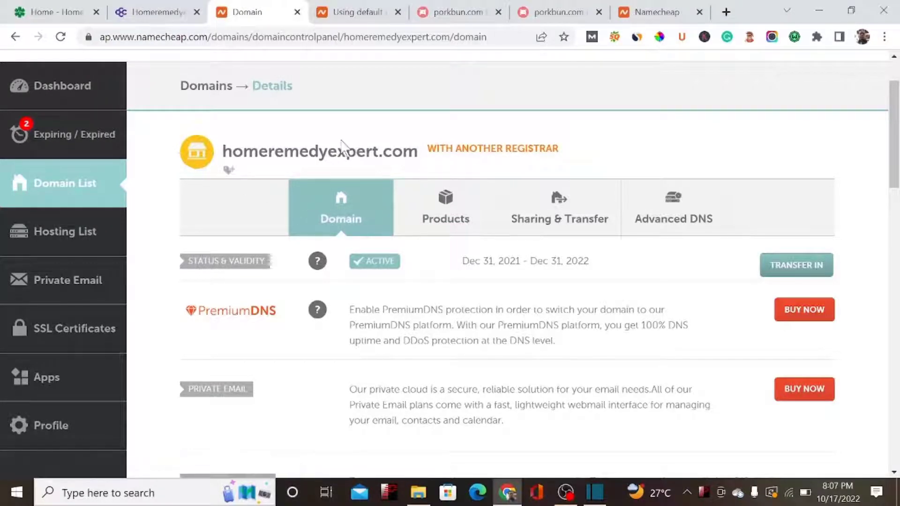
left_click(347, 10)
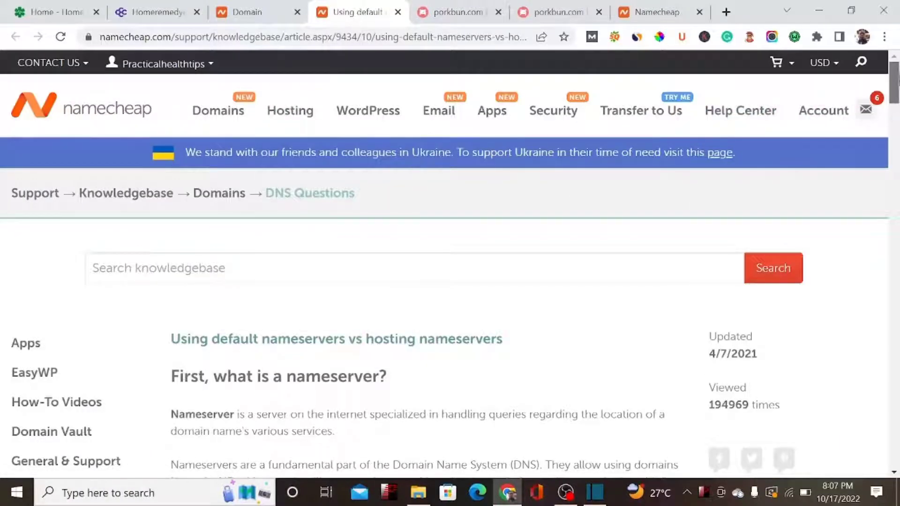
left_click(454, 268)
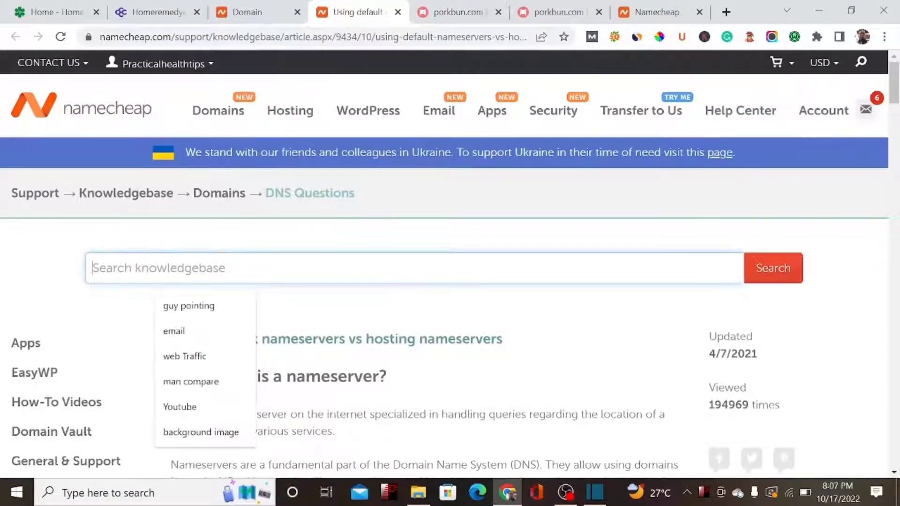
type("nameserver")
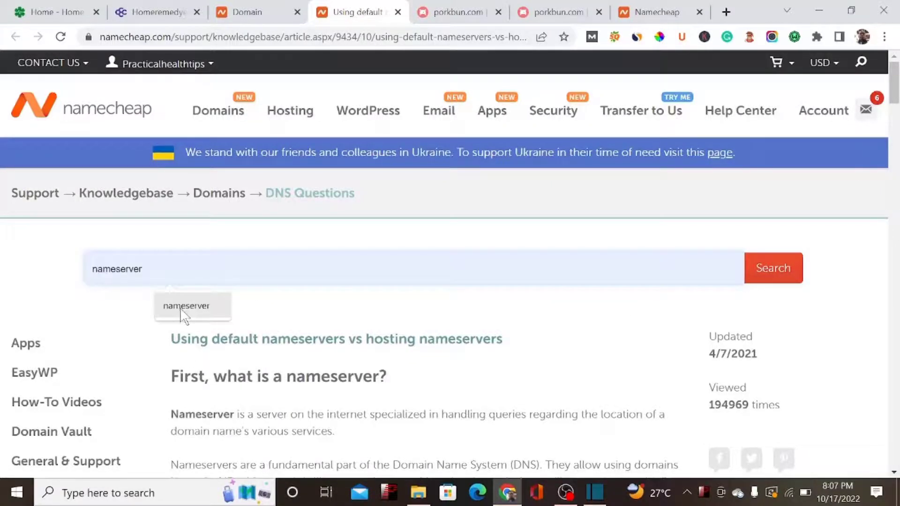
left_click(184, 306)
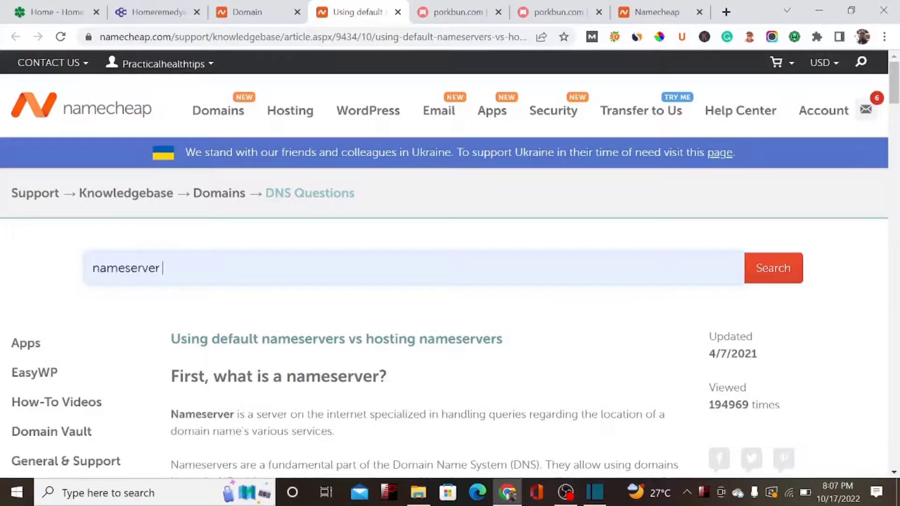
left_click(771, 280)
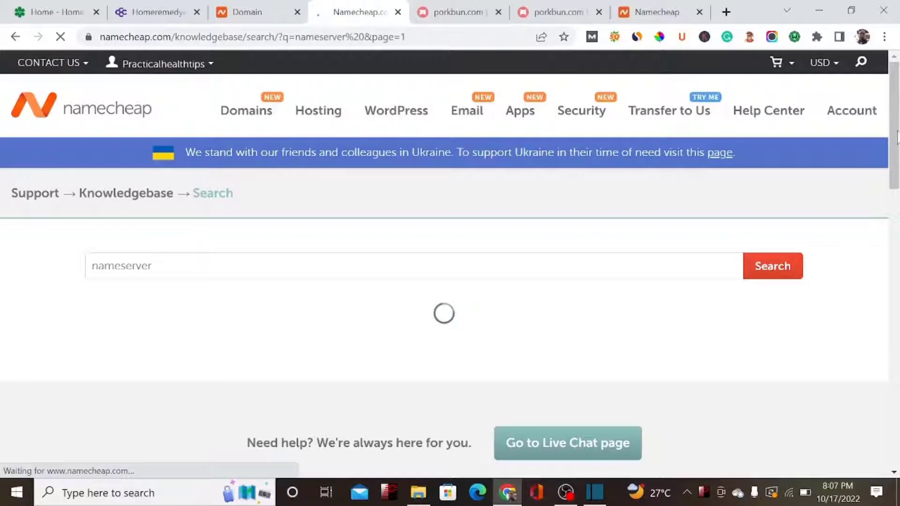
Open the knowledgebase article "How to Change DNS For a Domain" and find the Namecheap Web Hosting DNS nameservers.
left_click_drag(896, 136, 886, 194)
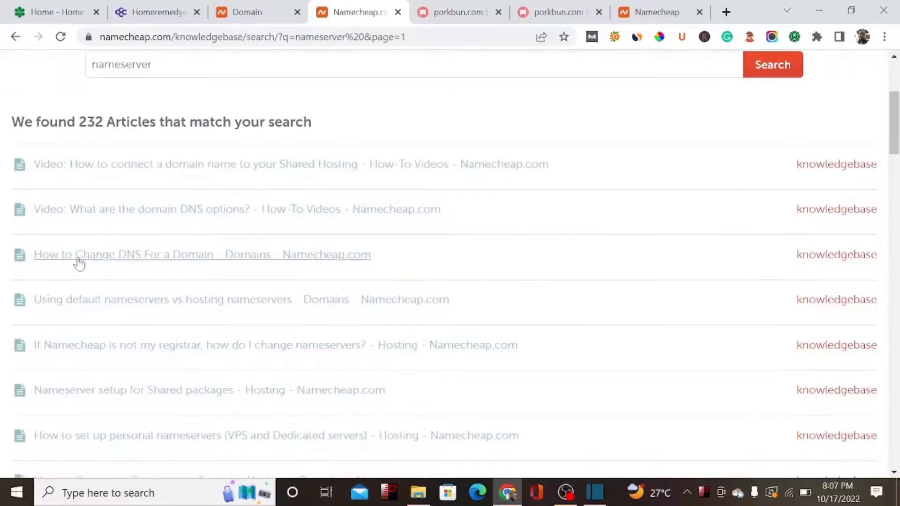
left_click(159, 257)
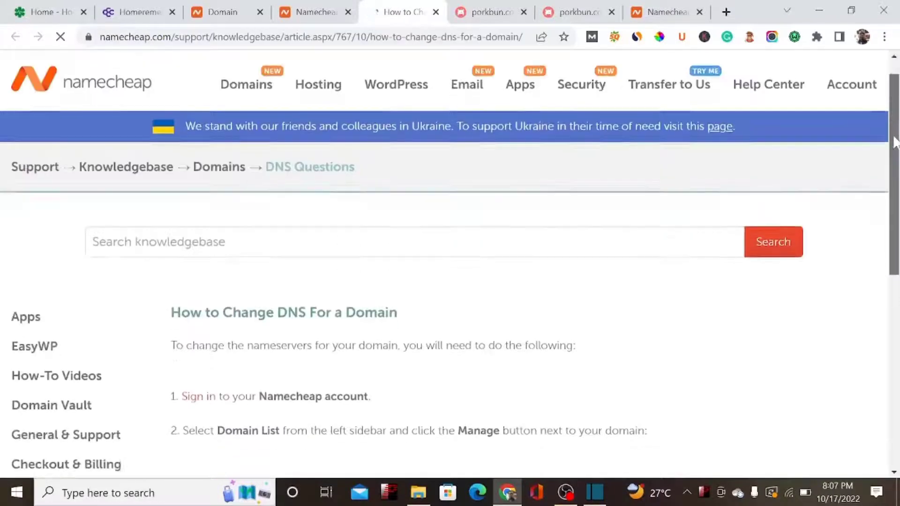
scroll(898, 243, "down", 6)
scroll(898, 242, "down", 4)
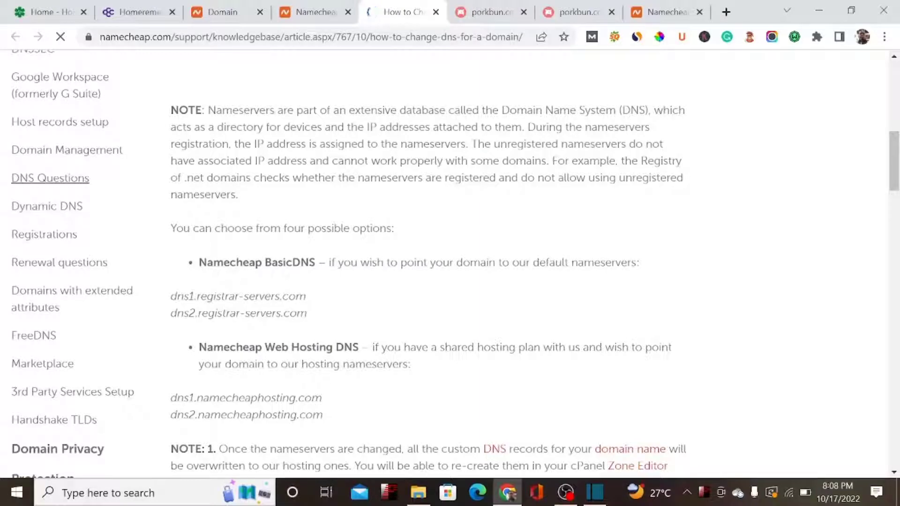
double_click(303, 397)
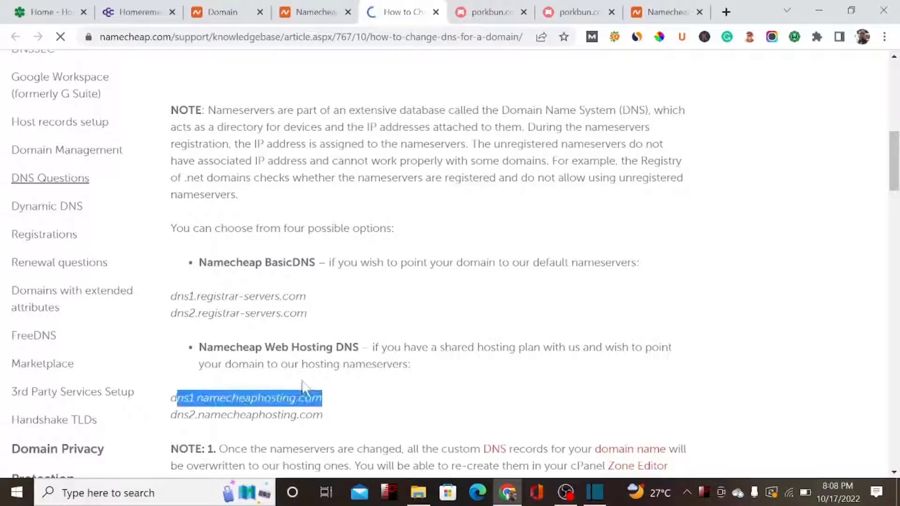
left_click(342, 402)
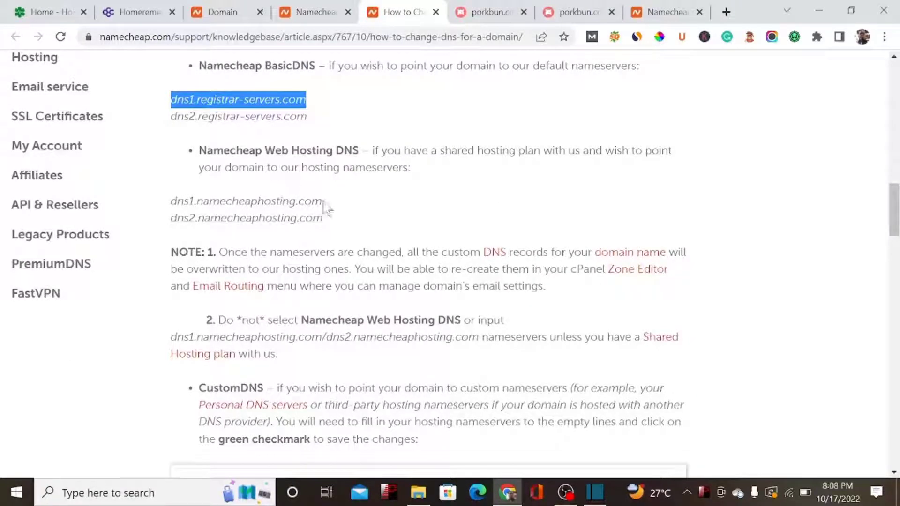
left_click_drag(324, 202, 170, 201)
left_click(272, 202)
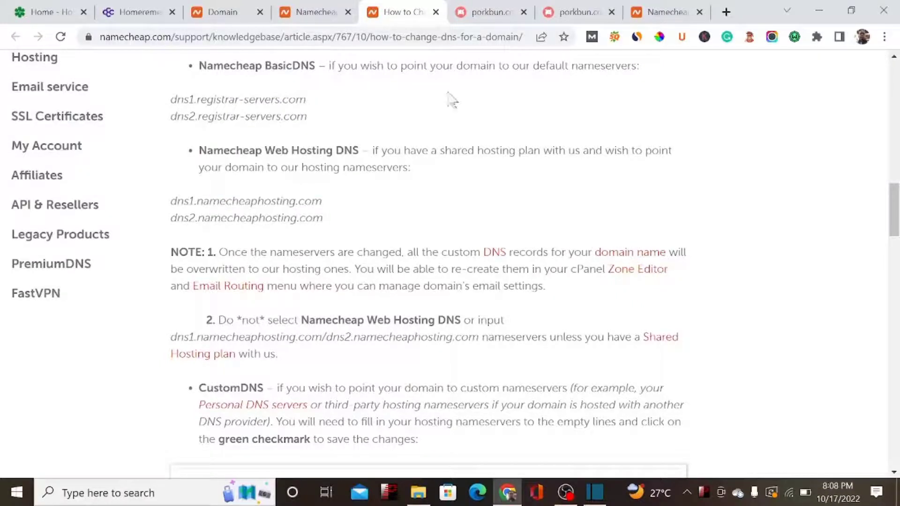
Switch to Porkbun's domain management page and expand the details of homeremedyexpert.com.
left_click(560, 14)
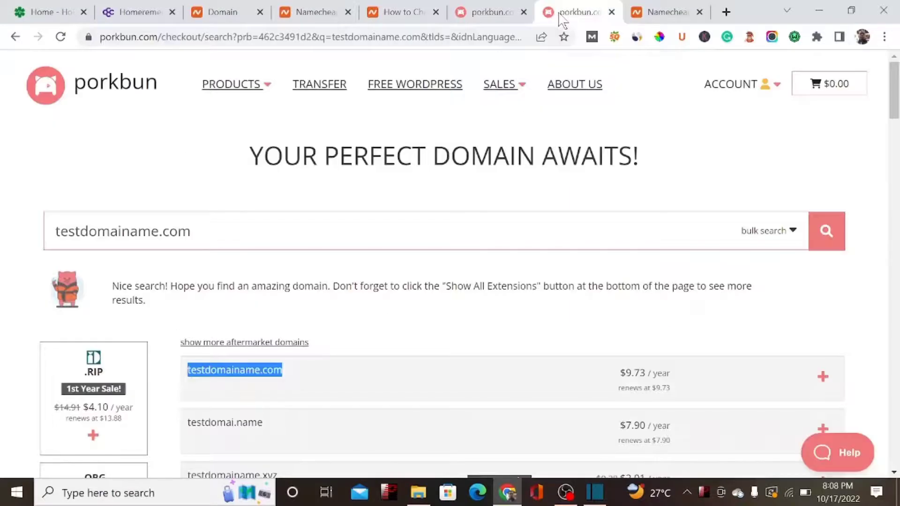
left_click(491, 17)
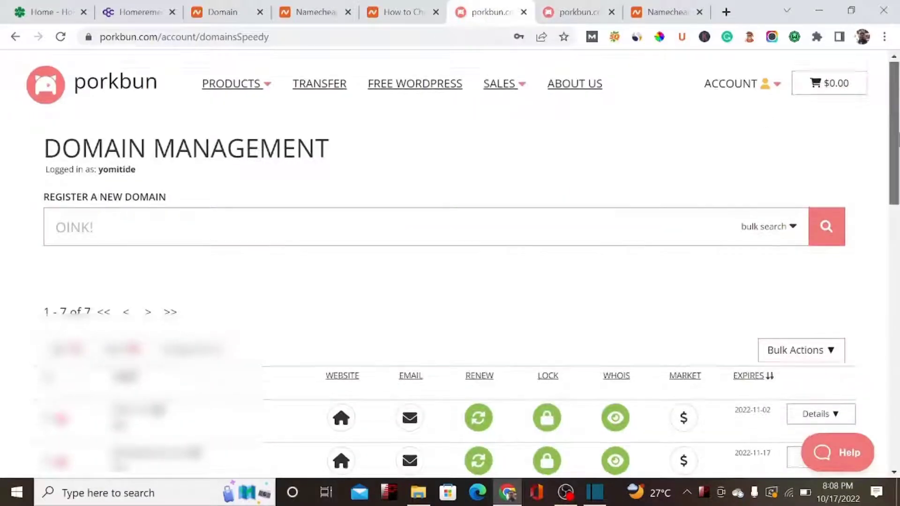
scroll(450, 262, "down", 2)
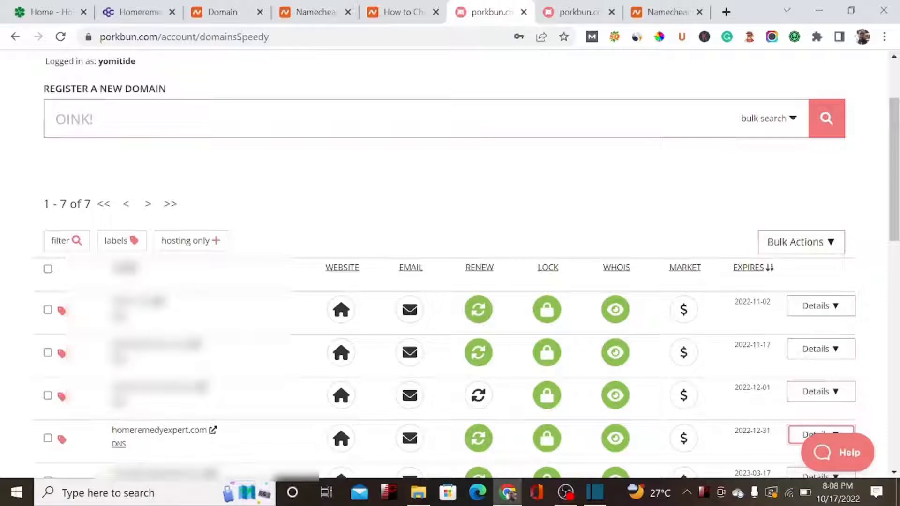
left_click(800, 437)
left_click(815, 432)
left_click(815, 433)
left_click_drag(893, 249, 895, 288)
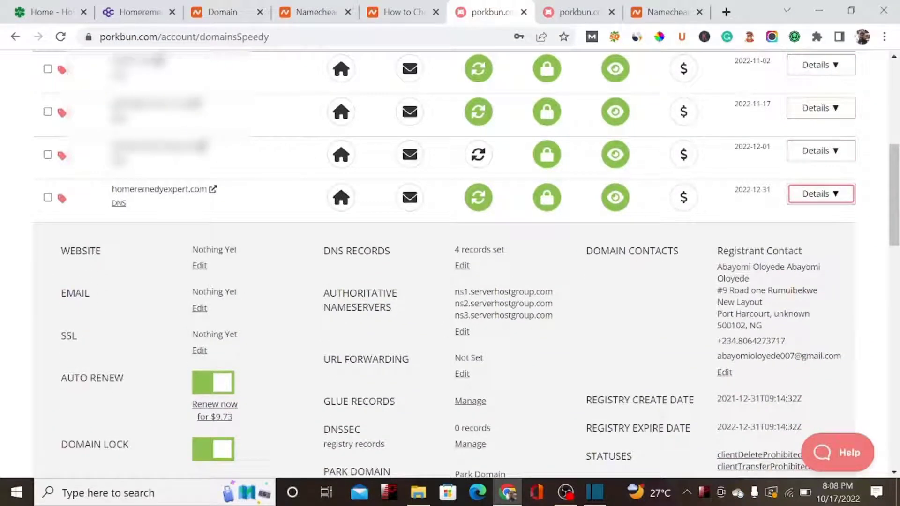
Delete the two ALIAS records and the CNAME record from the DNS records of homeremedyexpert.com.
left_click(462, 267)
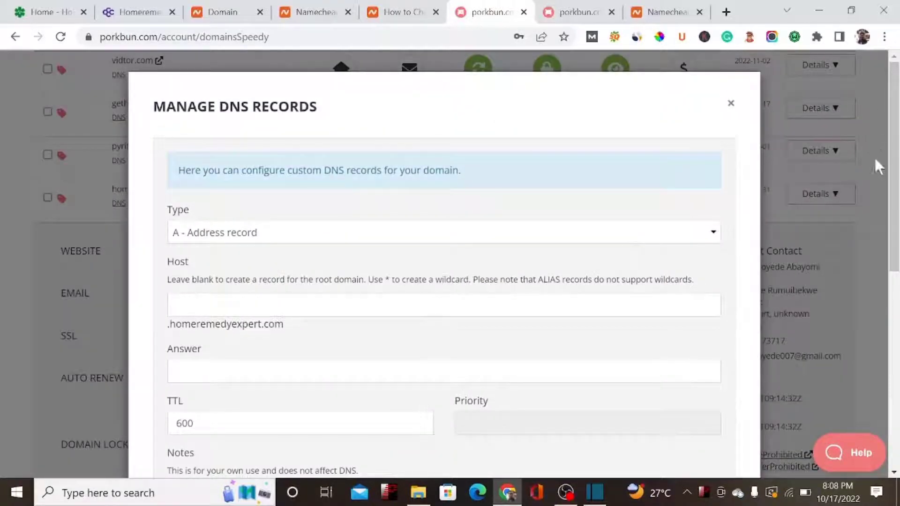
left_click_drag(894, 168, 895, 475)
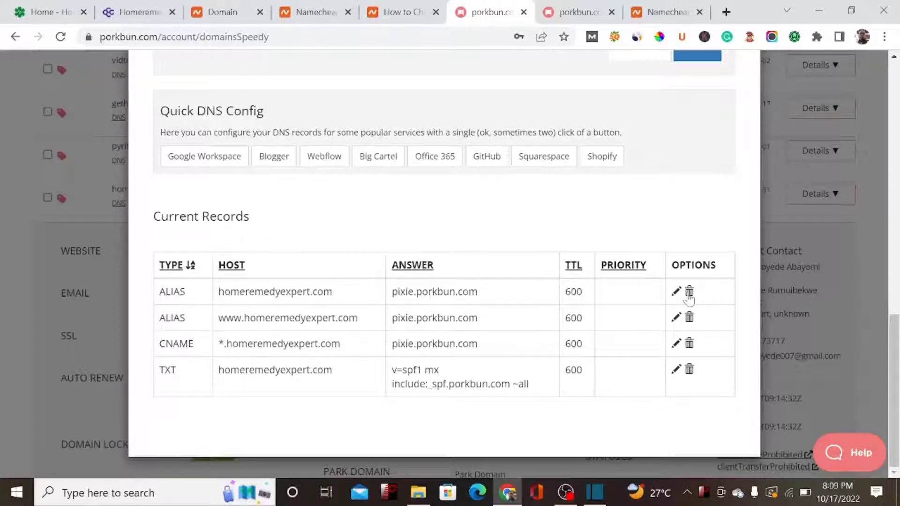
left_click(688, 296)
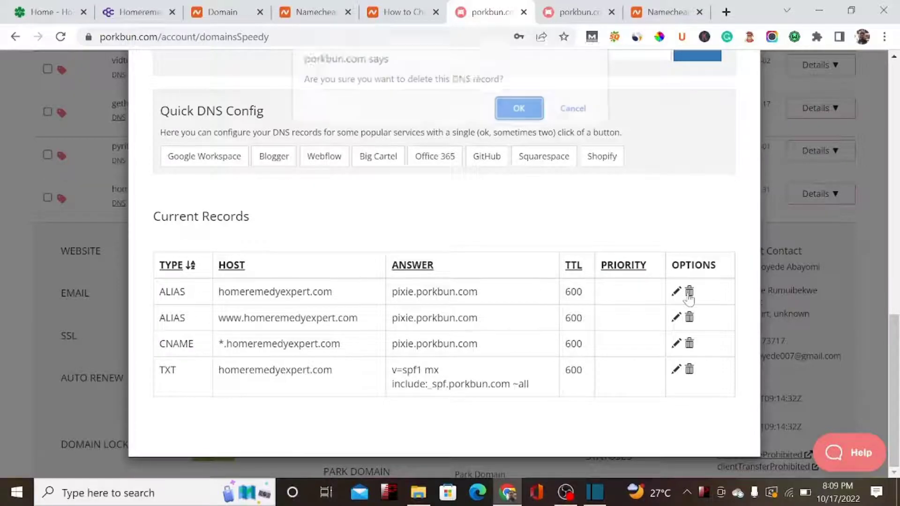
left_click(516, 114)
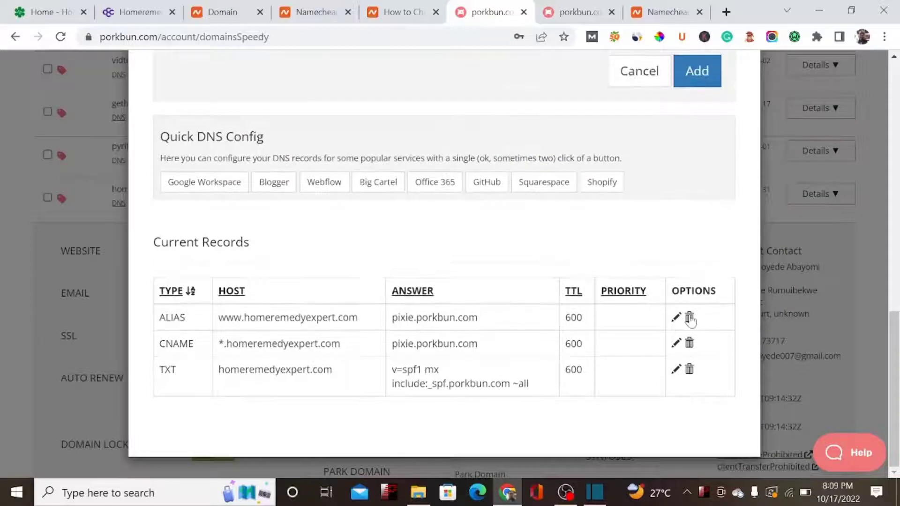
left_click(689, 316)
left_click(518, 116)
left_click(687, 345)
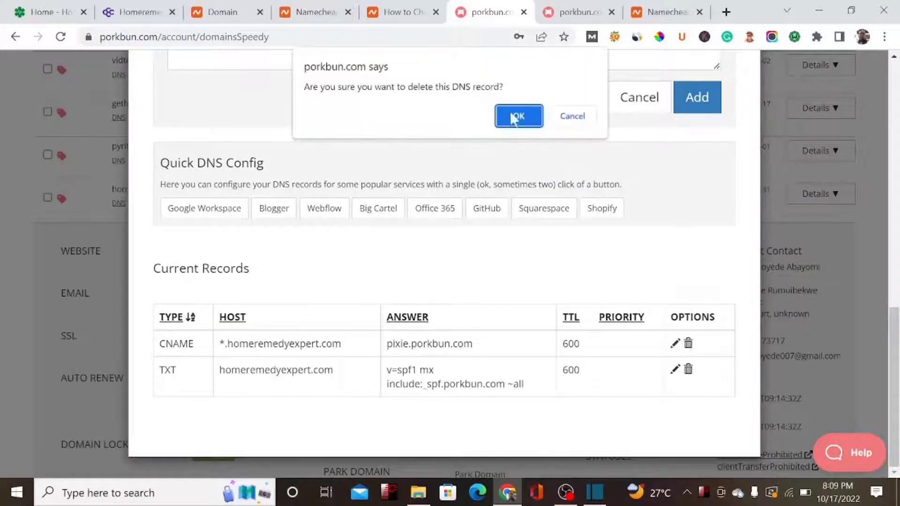
left_click(527, 119)
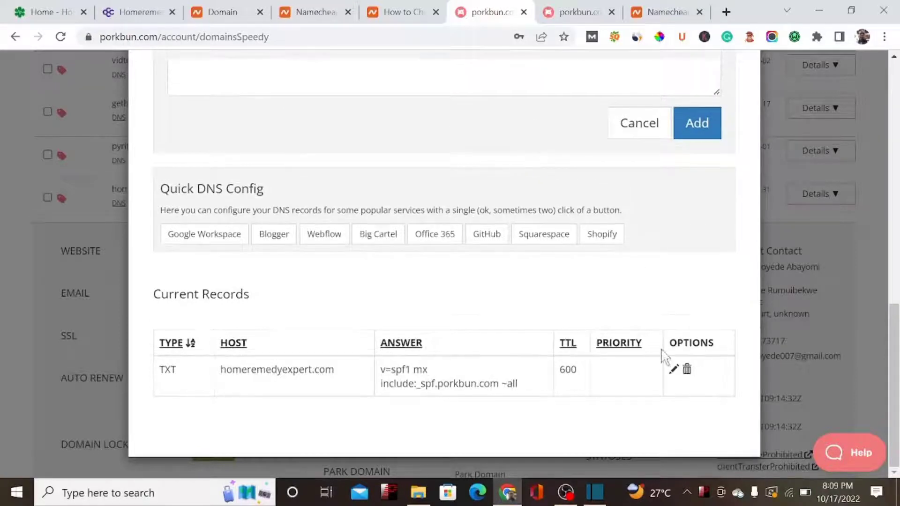
Try to delete the remaining TXT record of homeremedyexpert.com.
left_click(687, 370)
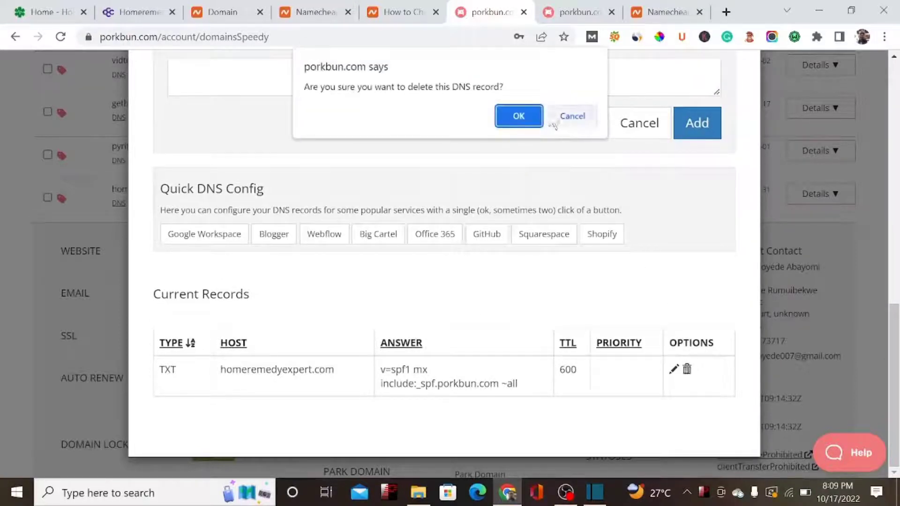
left_click(518, 119)
left_click(687, 370)
left_click(519, 115)
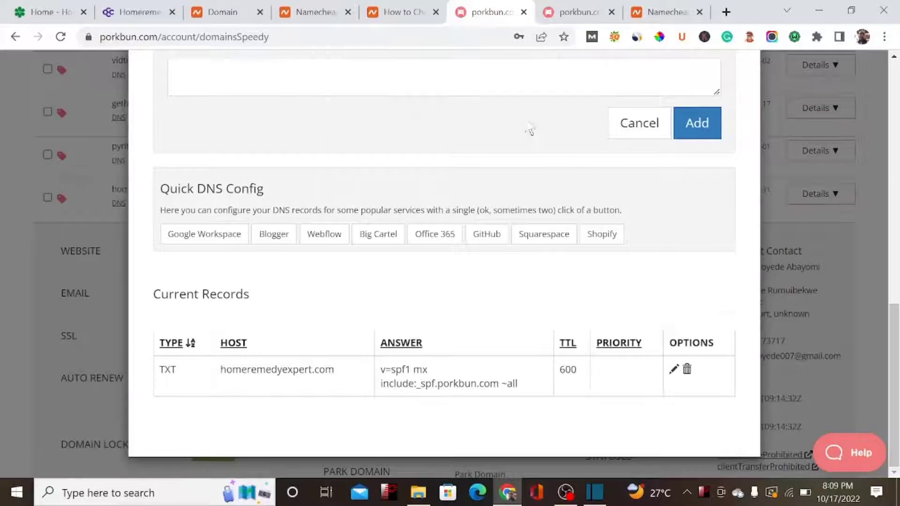
Agree to update the domain to Porkbun's name servers, and clear all entries from its authoritative nameservers list.
left_click_drag(893, 328, 889, 92)
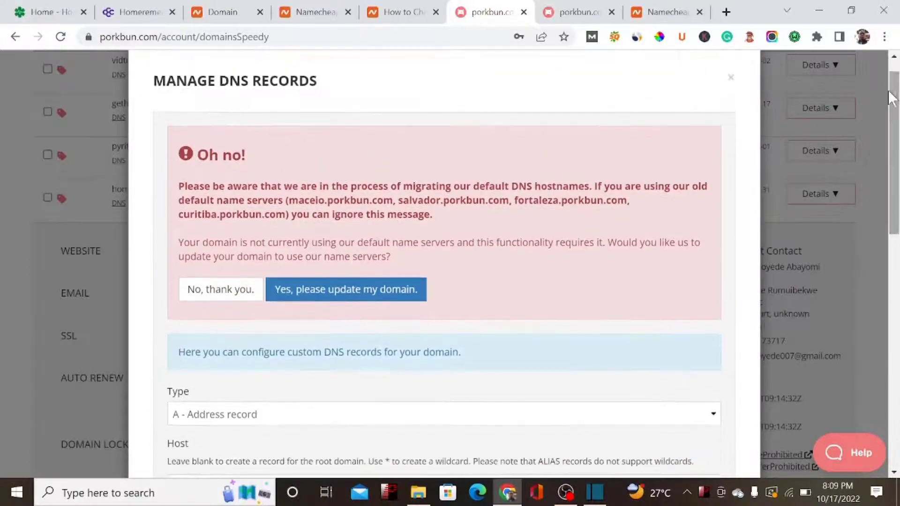
left_click(331, 290)
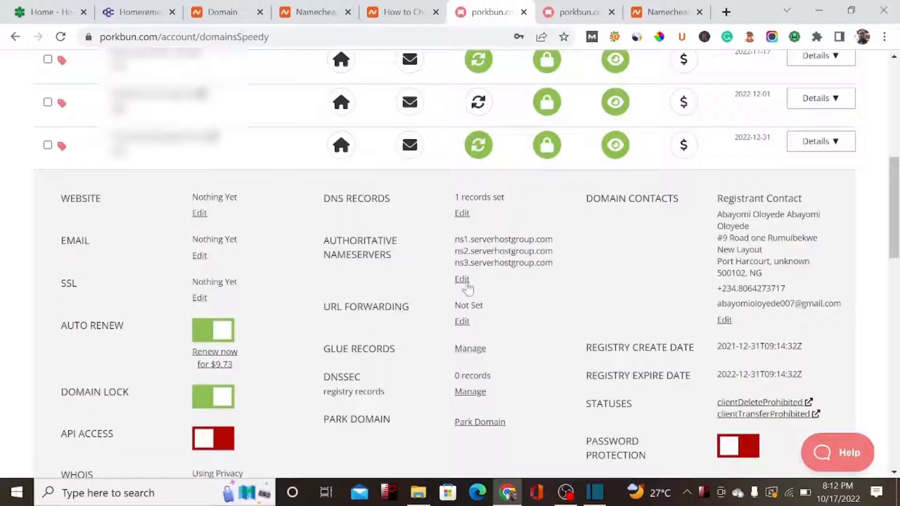
left_click(460, 279)
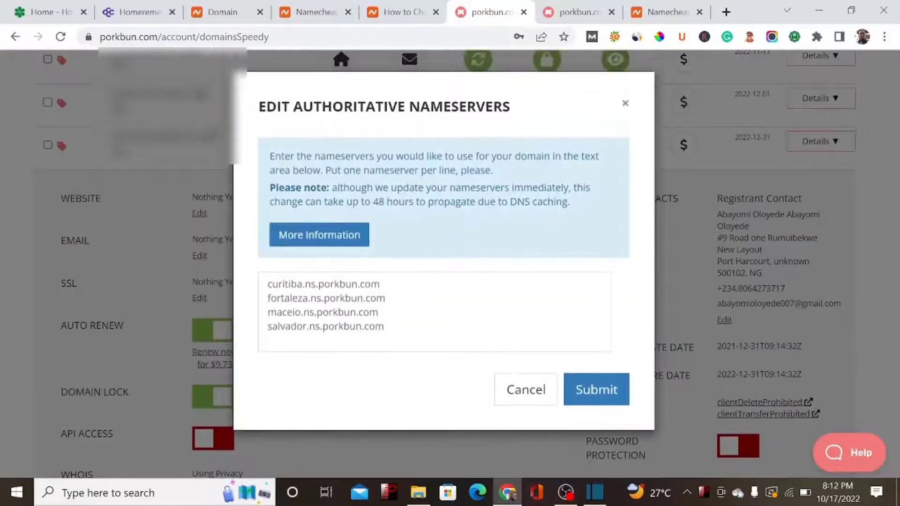
left_click_drag(384, 326, 267, 284)
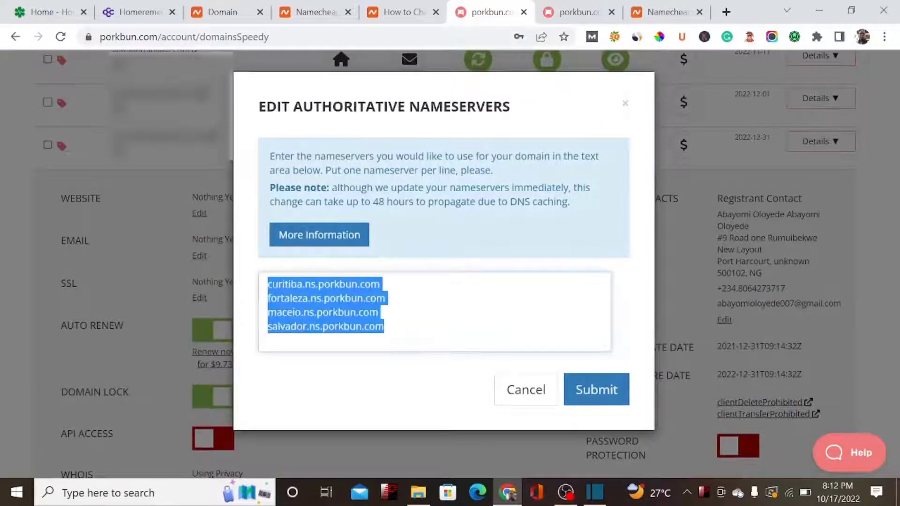
key("BackSpace")
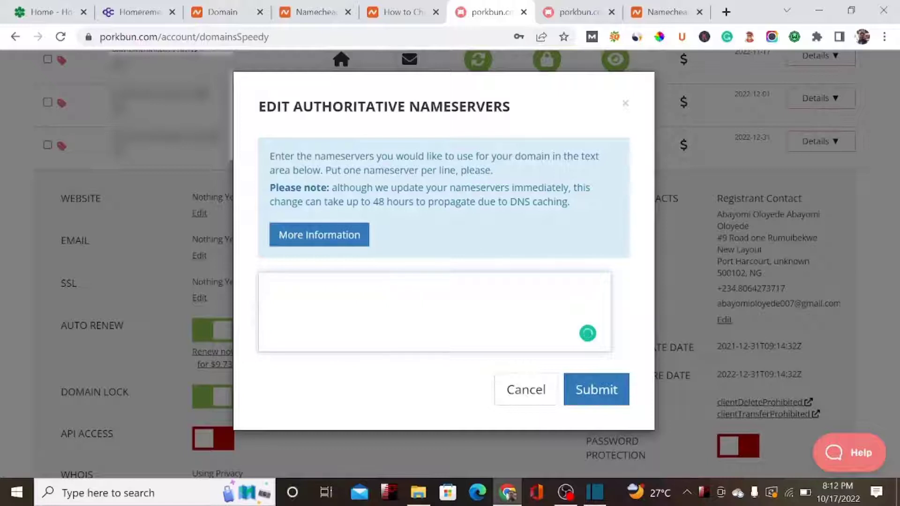
Copy dns1.namecheaphosting.com from the Namecheap article and enter it as the first authoritative nameserver on Porkbun.
left_click(397, 13)
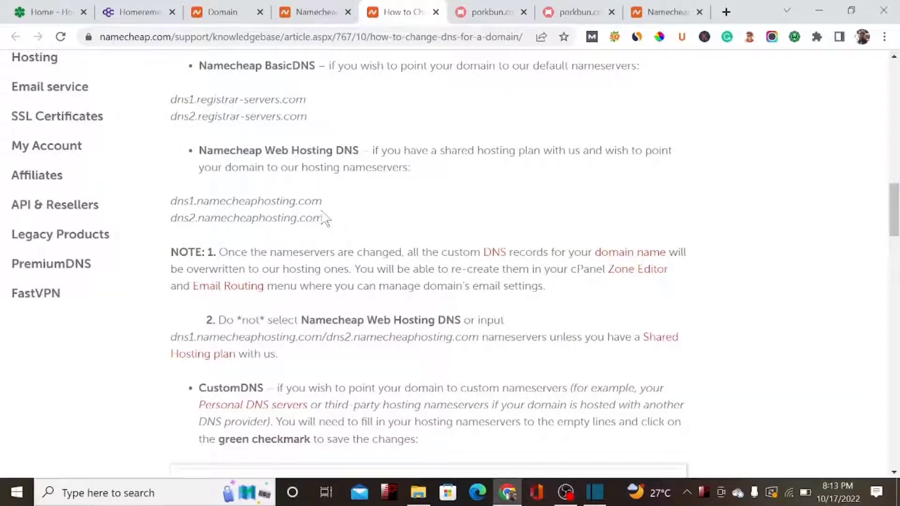
left_click_drag(326, 206, 172, 209)
key("ctrl+c")
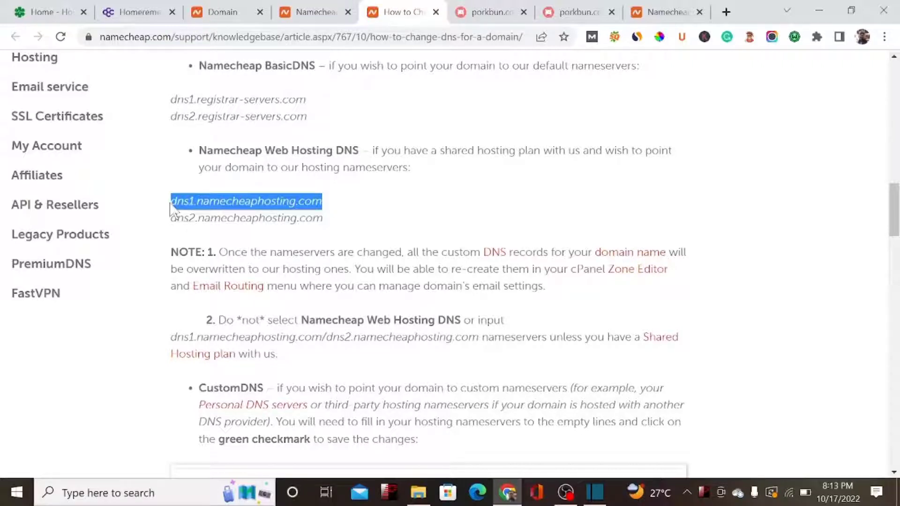
left_click(491, 12)
key("ctrl+v")
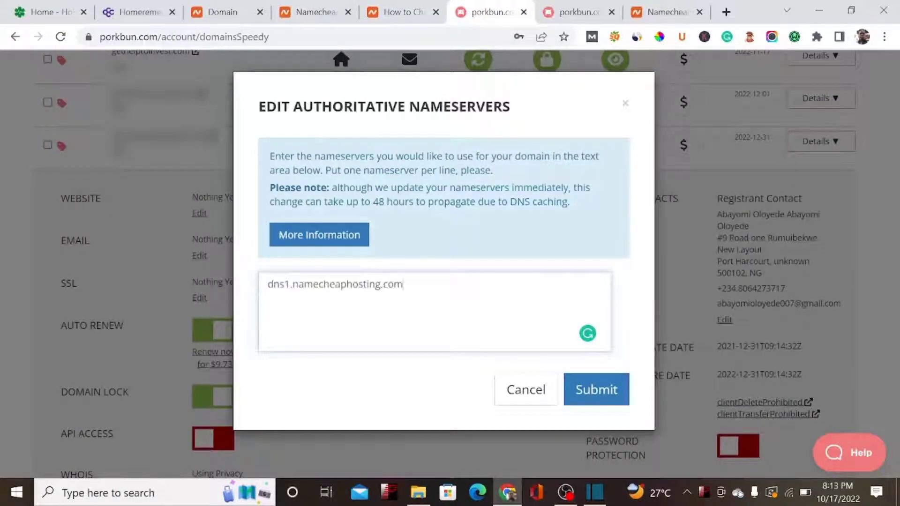
Copy dns2.namecheaphosting.com from the Namecheap article, add it as the second authoritative nameserver on Porkbun, and submit the nameserver list.
left_click(323, 12)
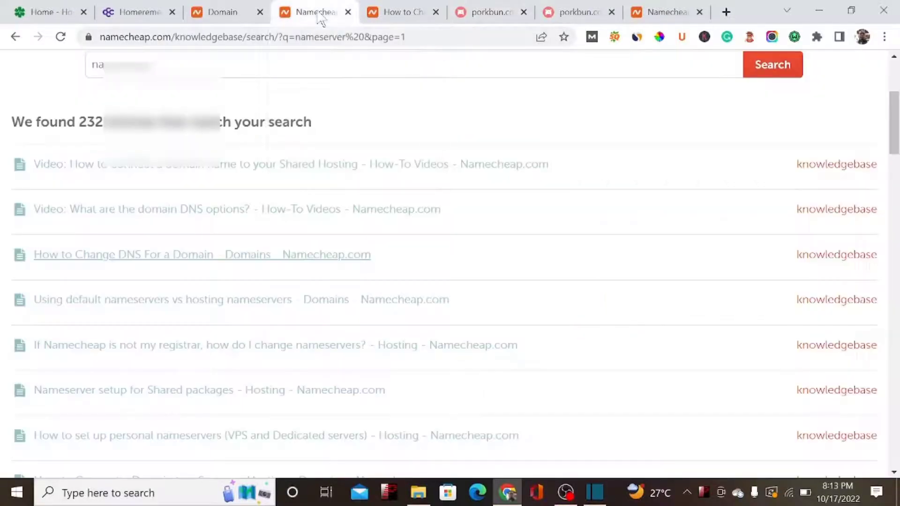
left_click(385, 13)
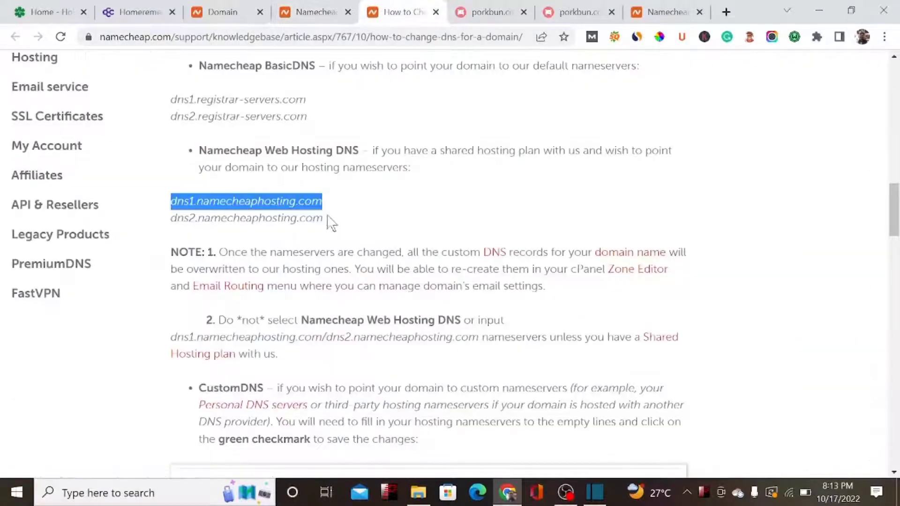
left_click_drag(324, 219, 172, 218)
key("ctrl+c")
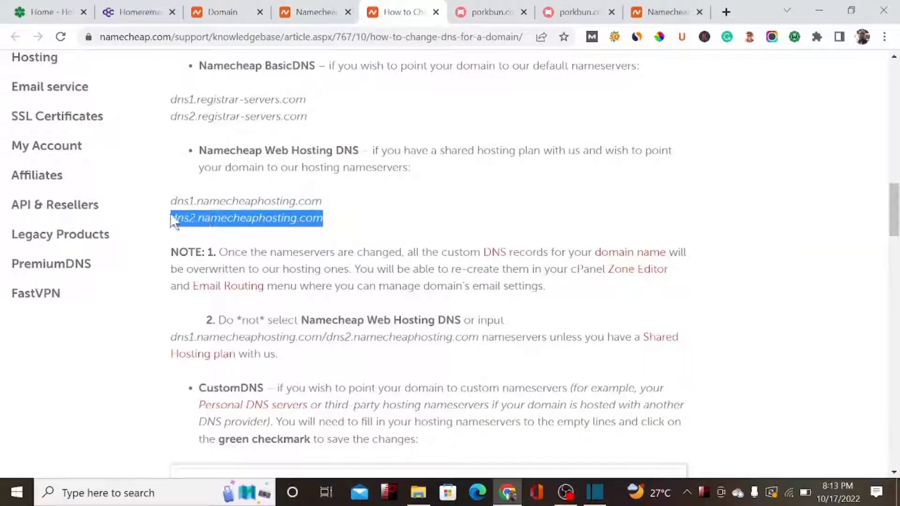
left_click(485, 13)
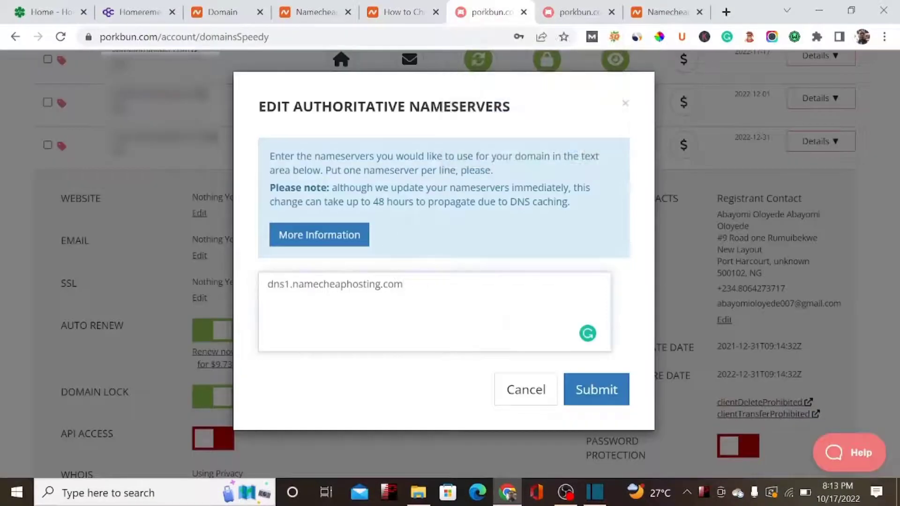
key("ctrl+v")
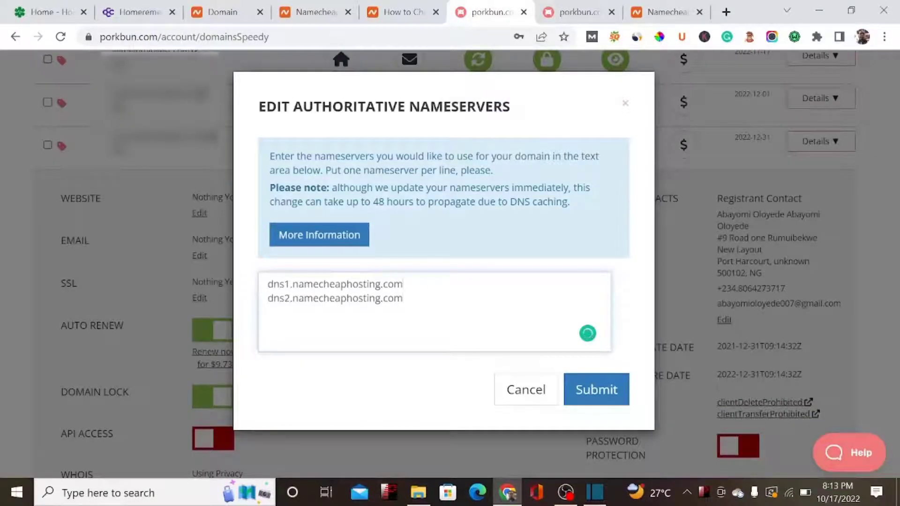
left_click(608, 393)
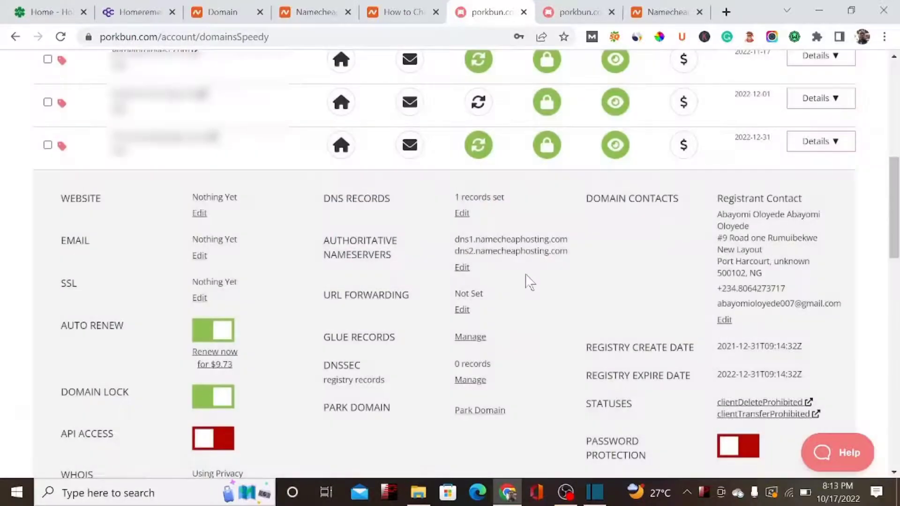
Review the current DNS records of homeremedyexpert.com on Porkbun.
left_click(462, 214)
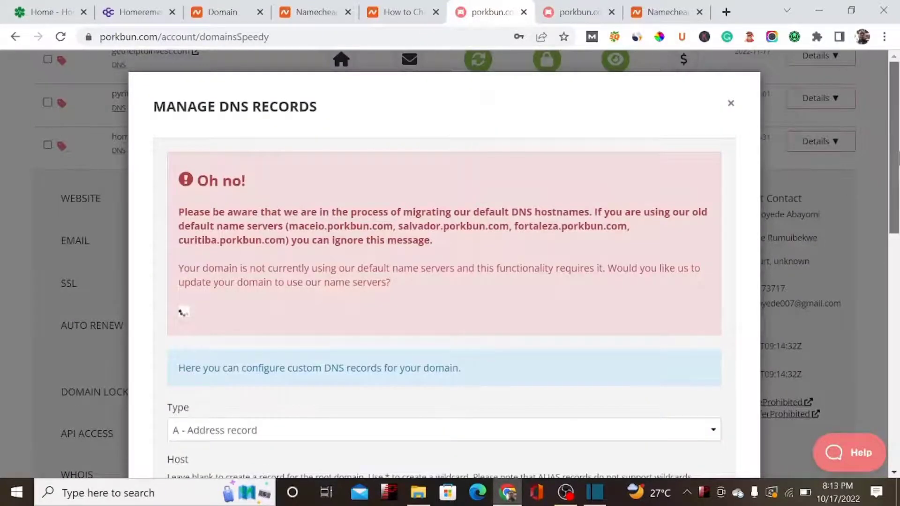
left_click_drag(892, 153, 880, 403)
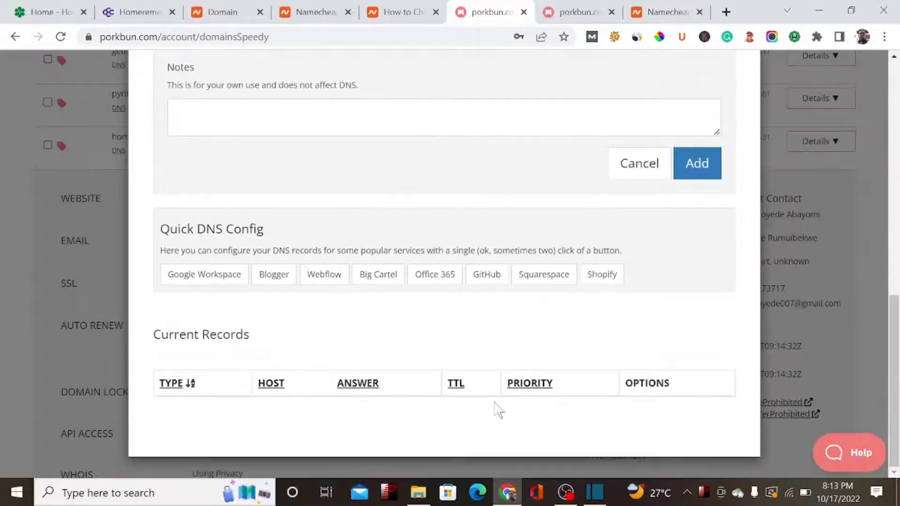
left_click_drag(892, 323, 878, 75)
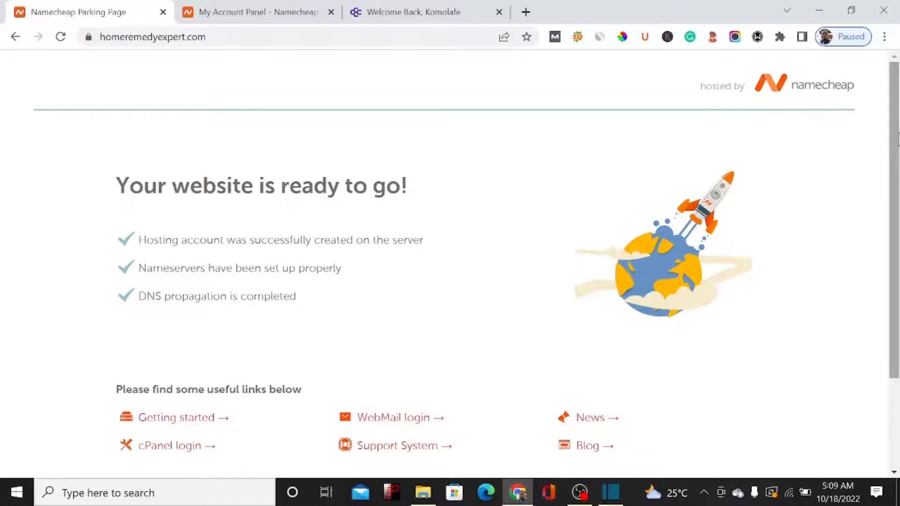
Review the homeremedyexpert.com landing page, and open cPanel for the domain's Stellar hosting from the Namecheap account dashboard.
left_click_drag(896, 141, 897, 256)
left_click_drag(892, 216, 889, 176)
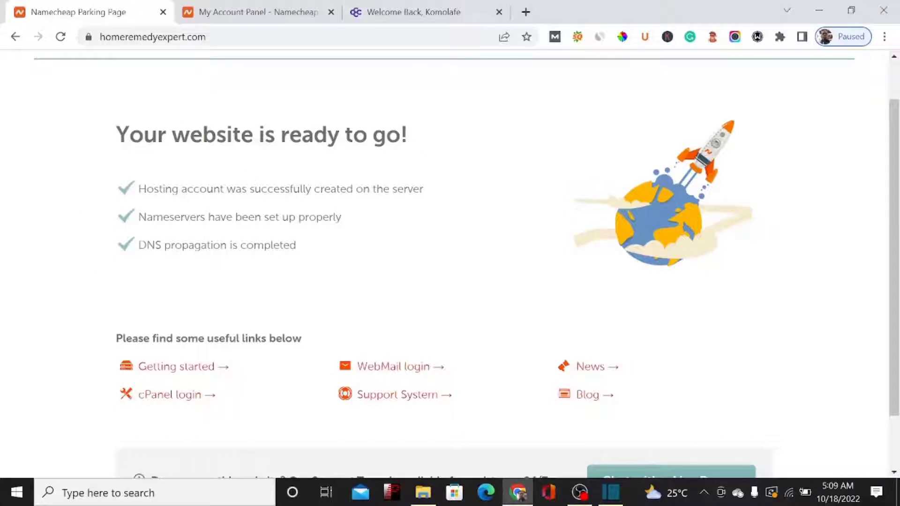
left_click(239, 9)
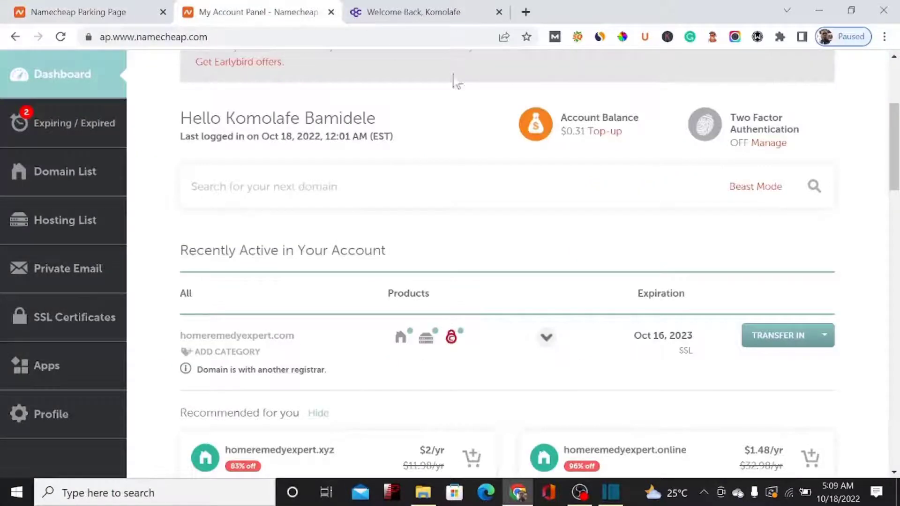
mouse_move(450, 336)
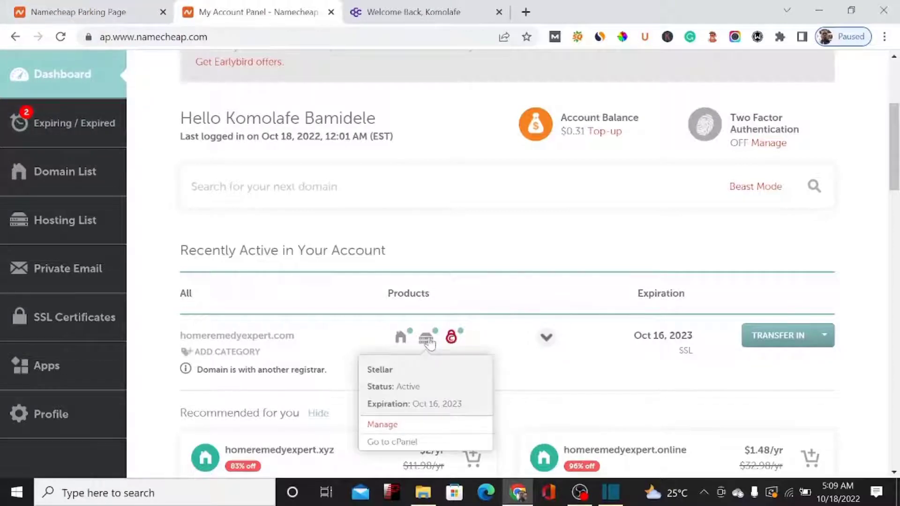
left_click(397, 445)
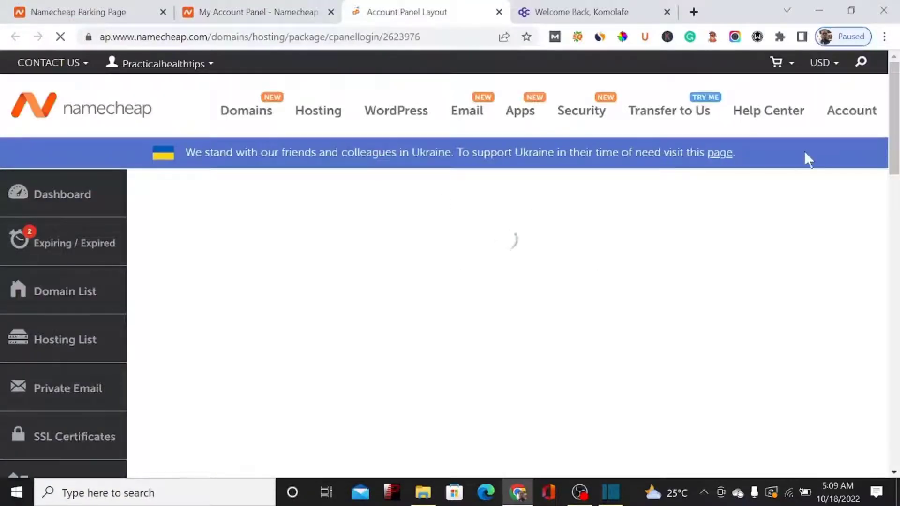
Open WordPress Manager by Softaculous from cPanel's Software section and start a new WordPress installation.
left_click_drag(896, 112, 897, 131)
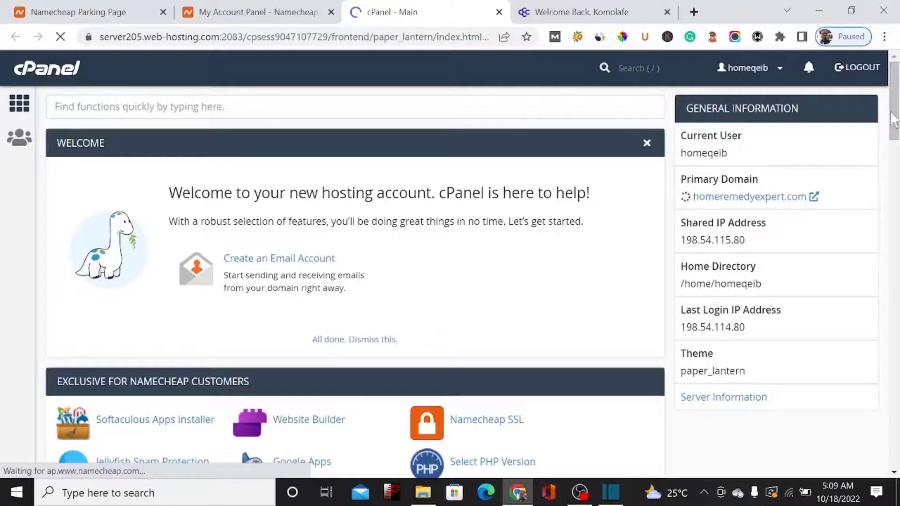
left_click_drag(894, 121, 896, 418)
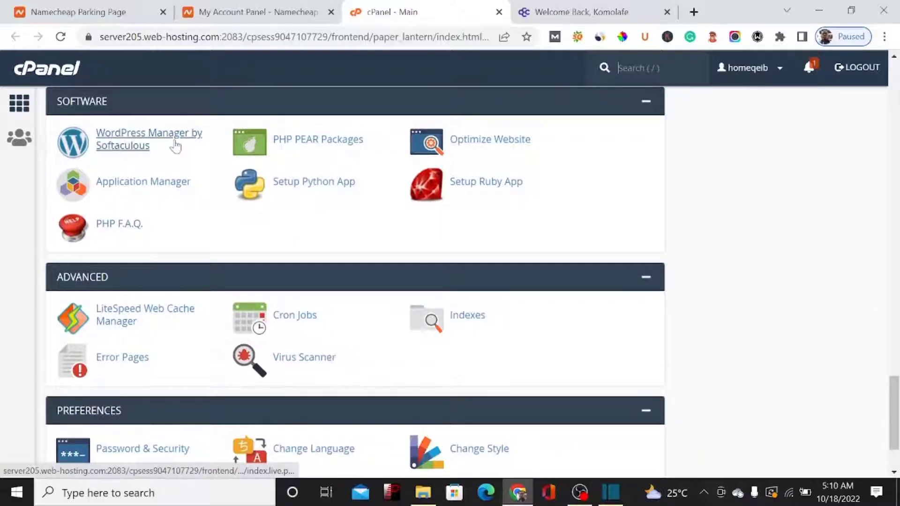
left_click(117, 142)
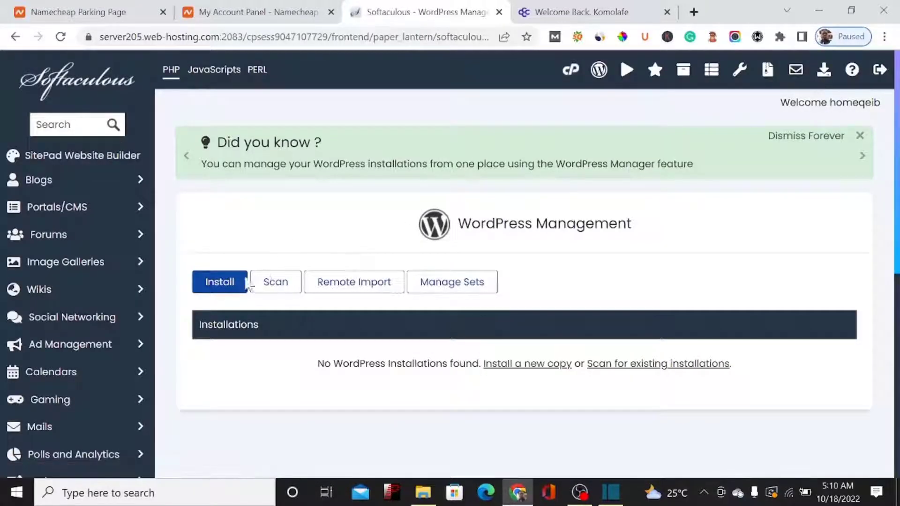
left_click(230, 282)
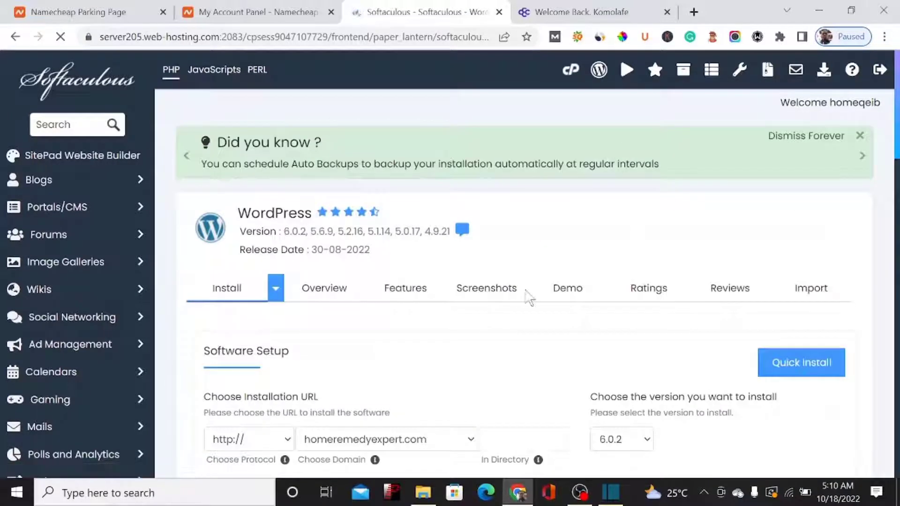
key("ctrl+a")
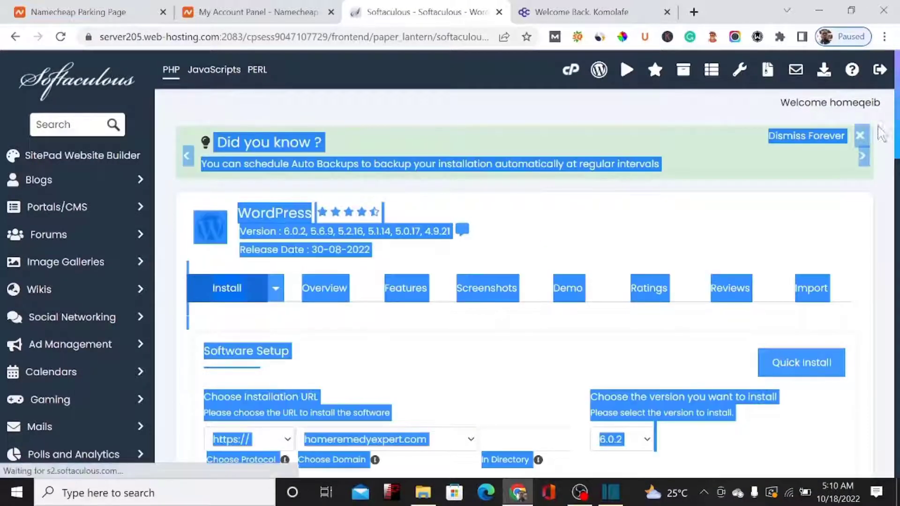
left_click(792, 237)
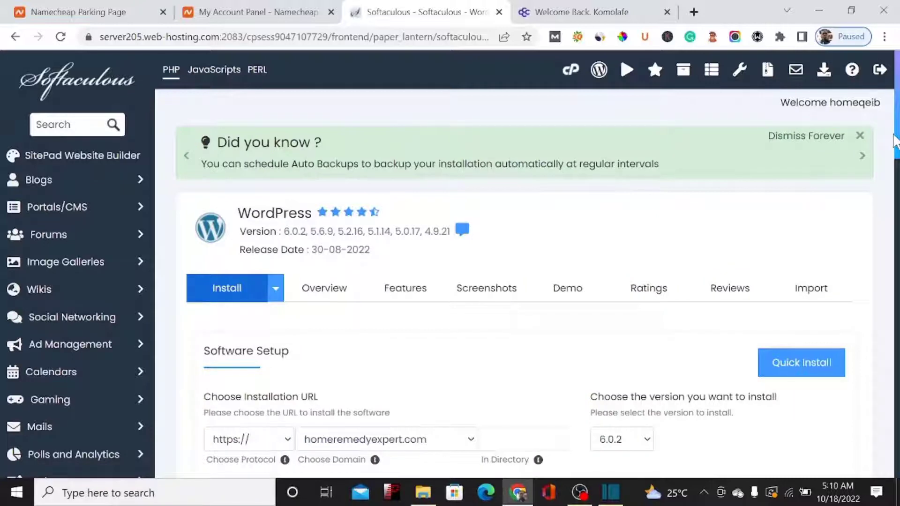
key("ctrl+a")
left_click(863, 241)
scroll(863, 240, "down", 6)
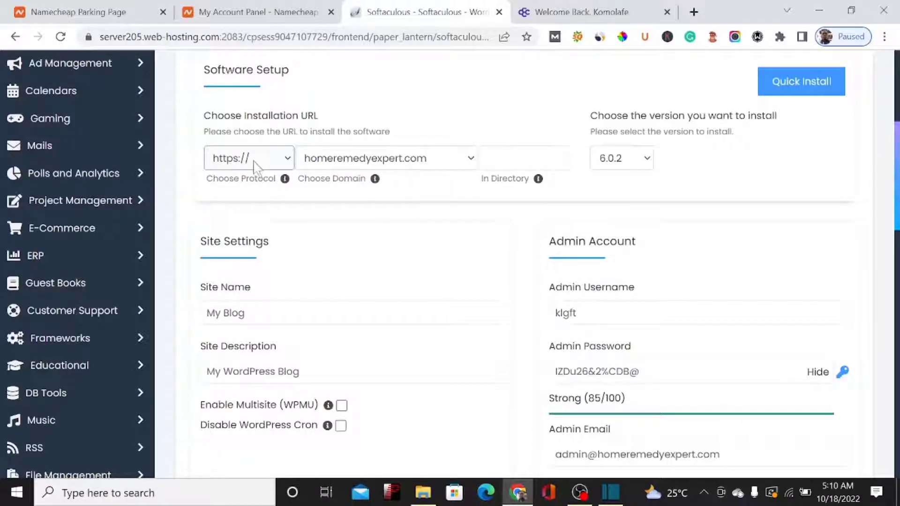
left_click(101, 14)
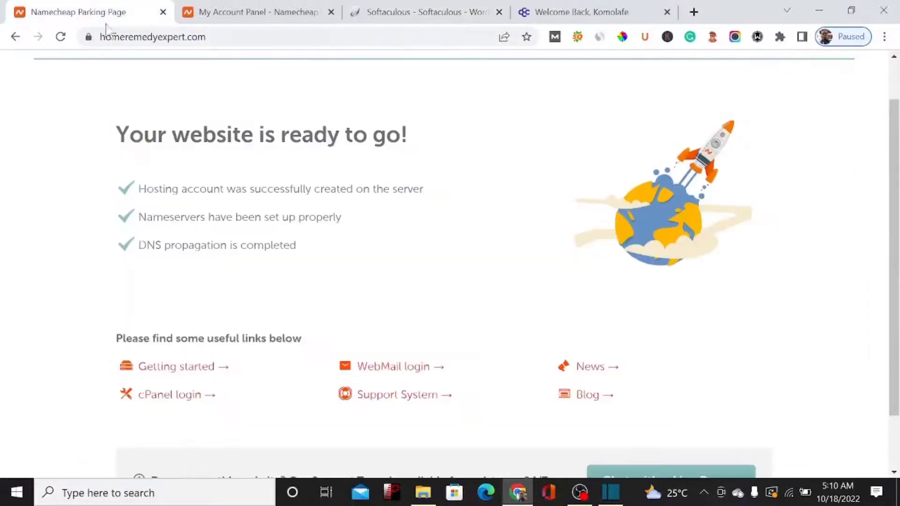
left_click(124, 37)
left_click(117, 37)
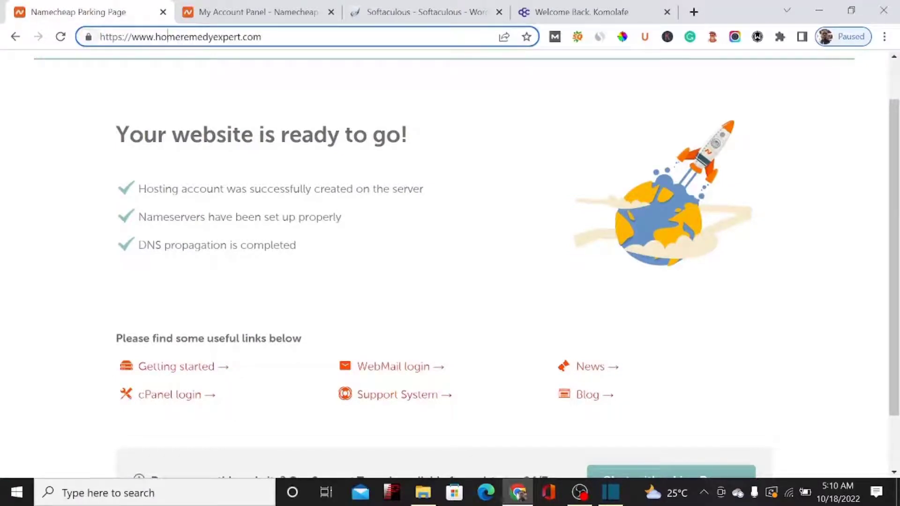
left_click(247, 13)
left_click(421, 9)
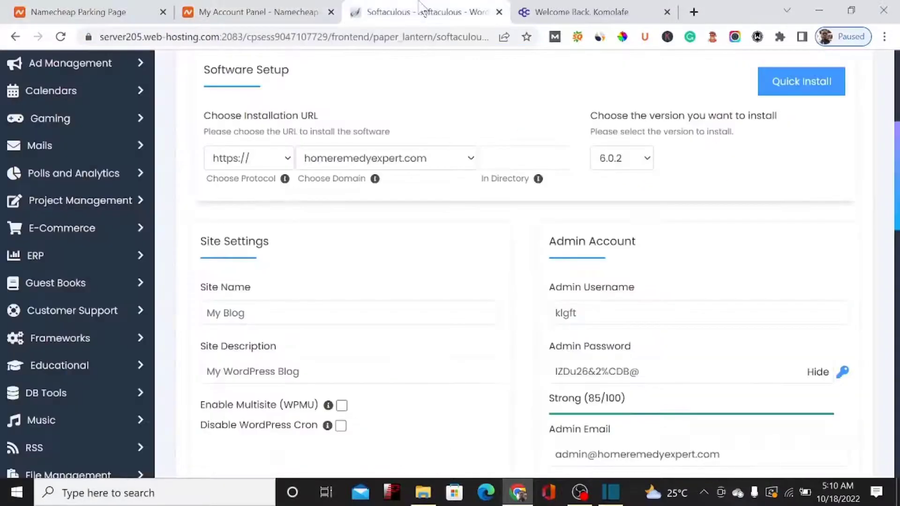
left_click(281, 158)
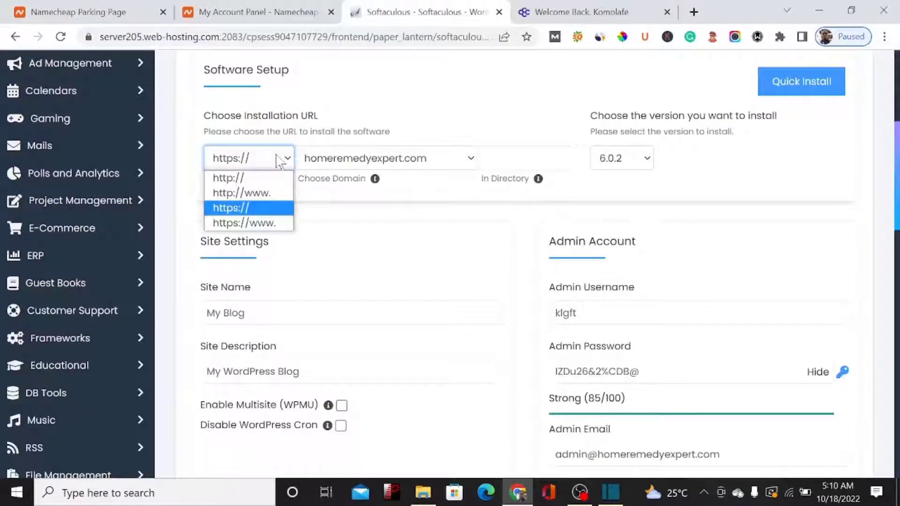
left_click(269, 223)
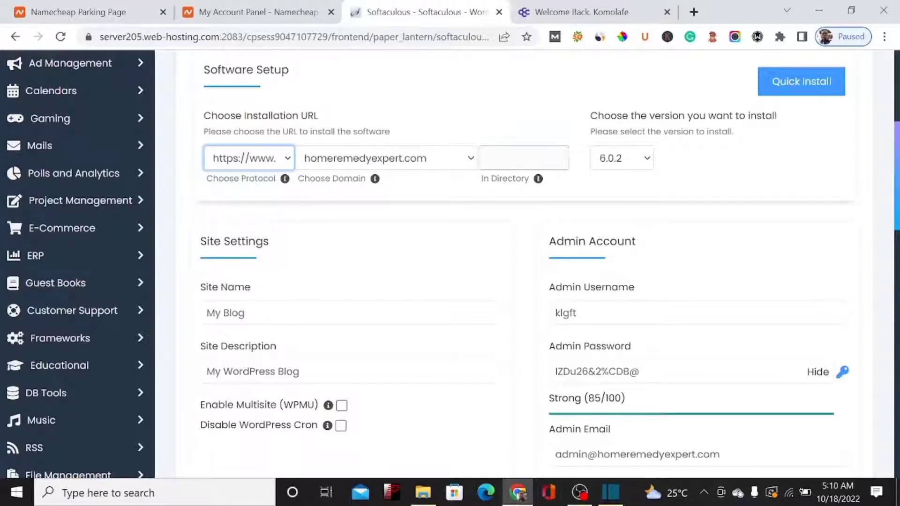
Replace the suggested WordPress admin username with Admin.
scroll(524, 262, "down", 2)
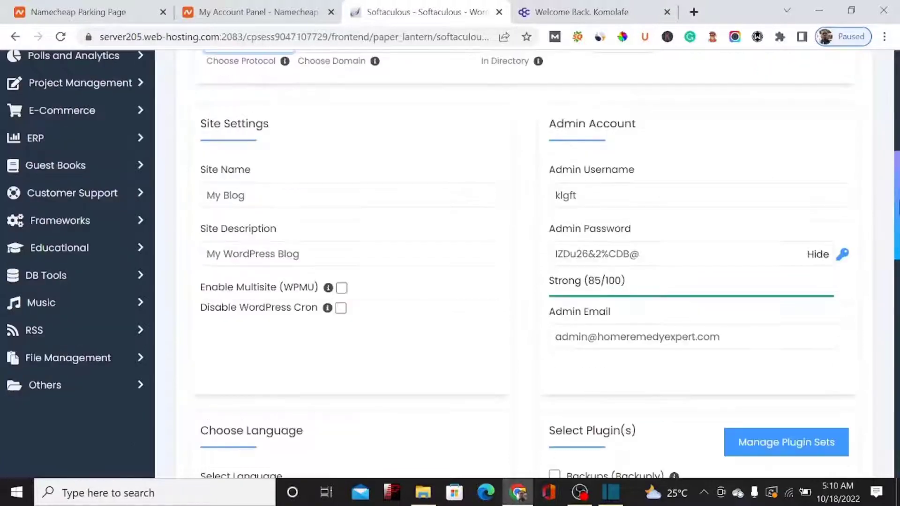
left_click(614, 197)
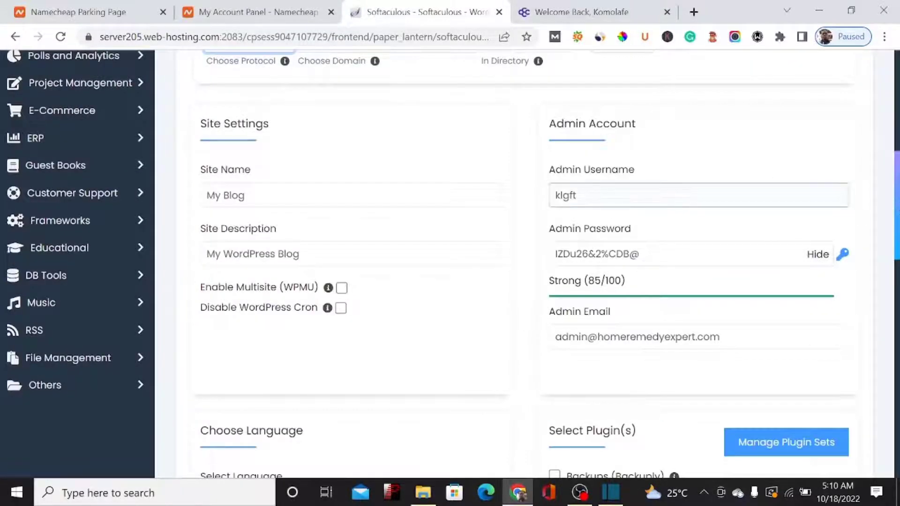
key("BackSpace")
key("BackSpace")
key("BackSpace")
key("BackSpace")
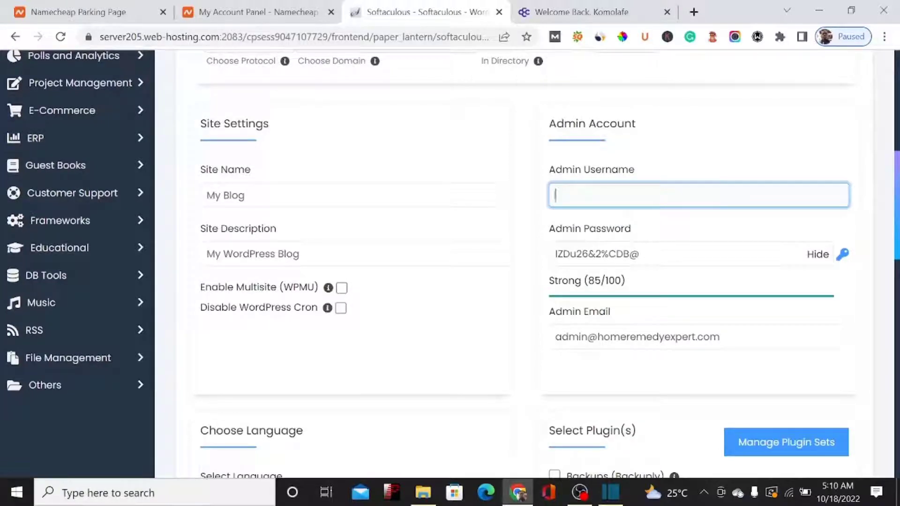
type("Ad")
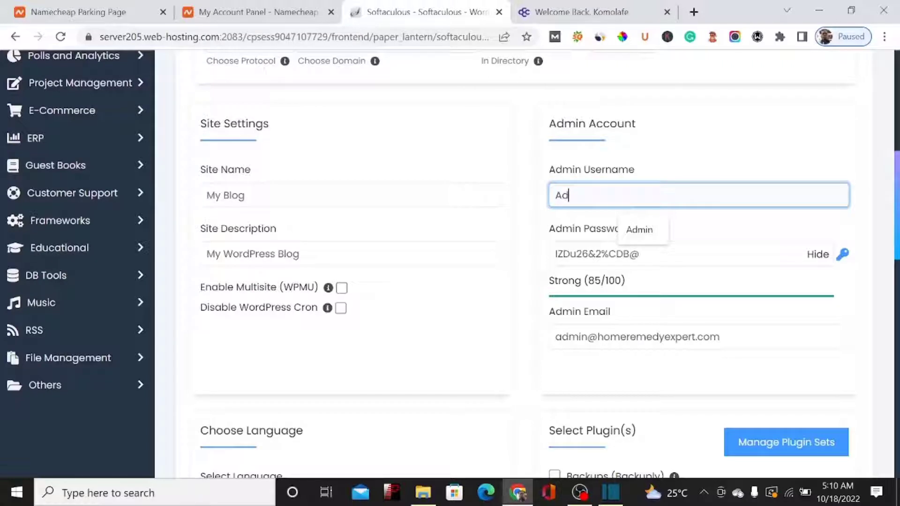
type("min")
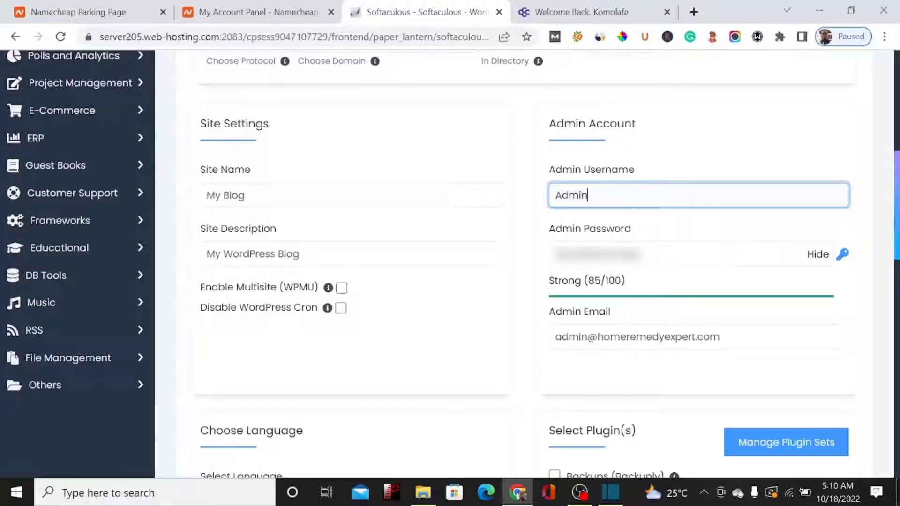
Replace the generated WordPress admin password with a custom one, reveal it to check the entry, and hide it again.
left_click(816, 254)
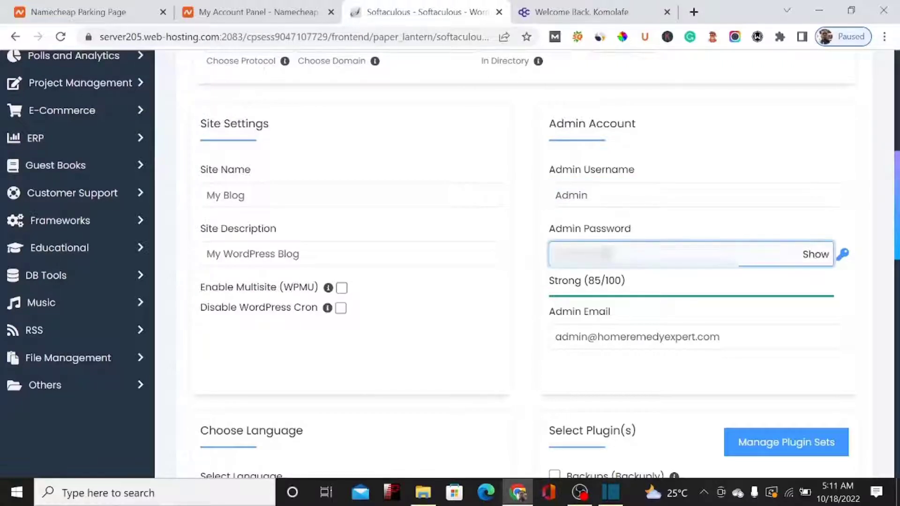
key("ctrl+a")
key("BackSpace")
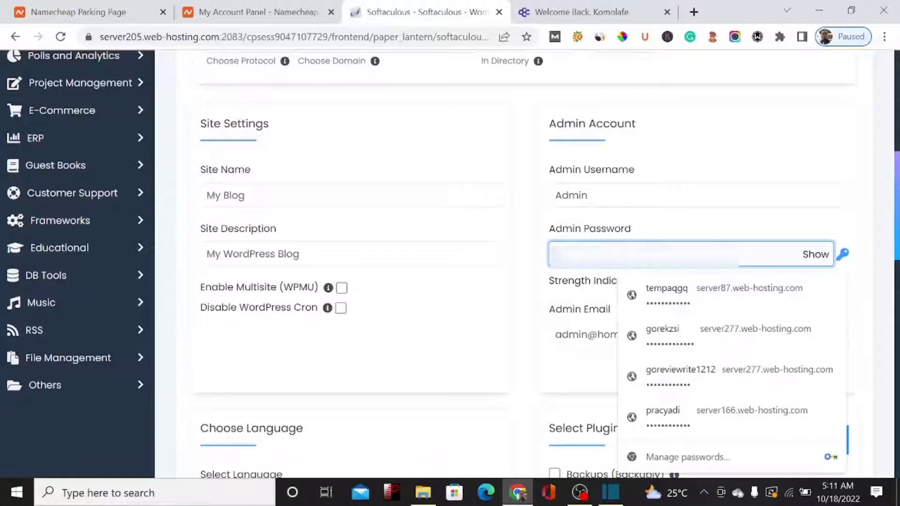
type("••")
key("BackSpace")
key("BackSpace")
type("•••••")
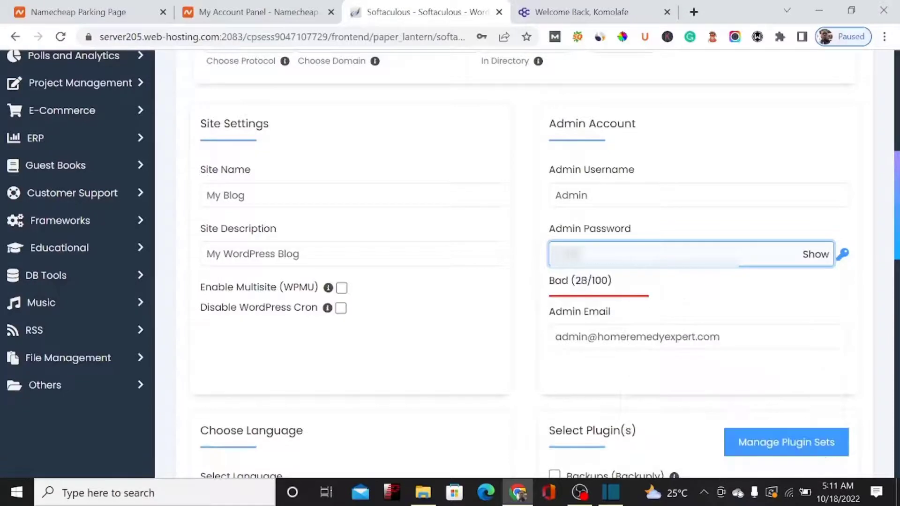
type("•••")
left_click(810, 255)
type("•••")
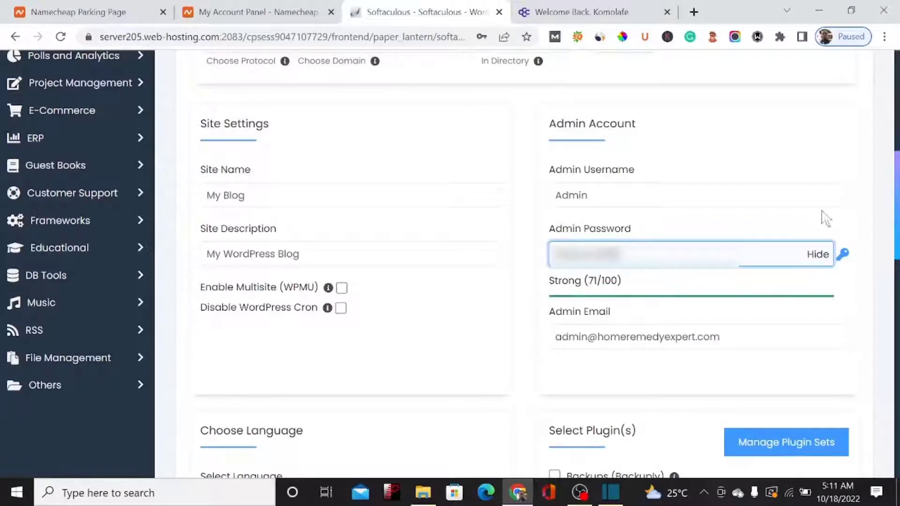
left_click(833, 305)
left_click(814, 253)
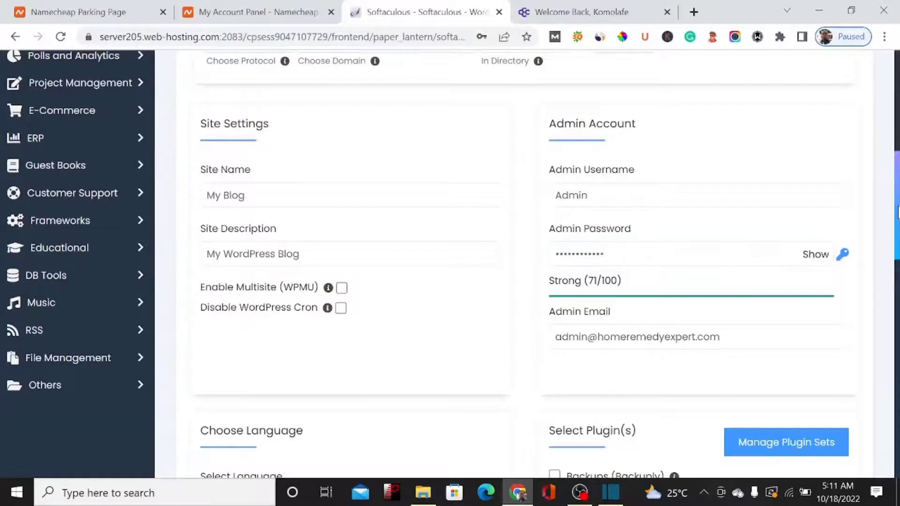
Try to install WordPress with the current admin password and the default plugin and theme choices.
scroll(897, 212, "down", 9)
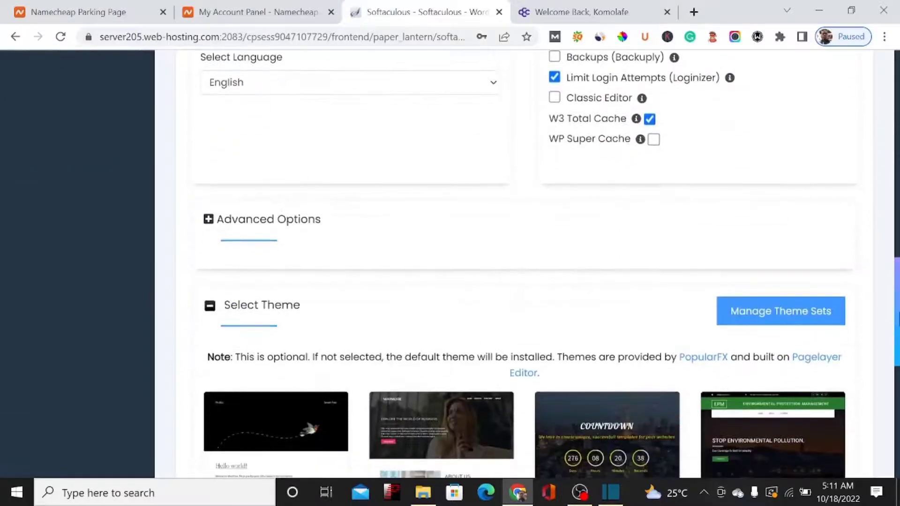
scroll(524, 262, "down", 9)
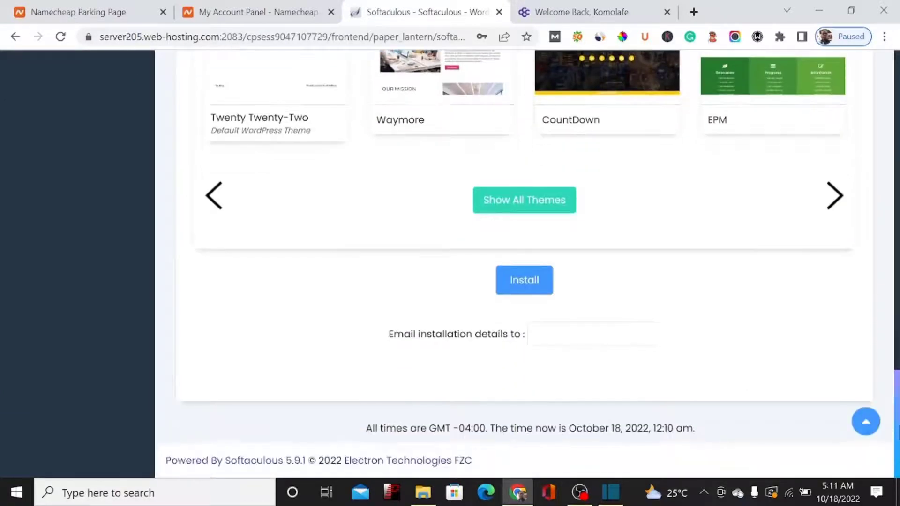
left_click(529, 295)
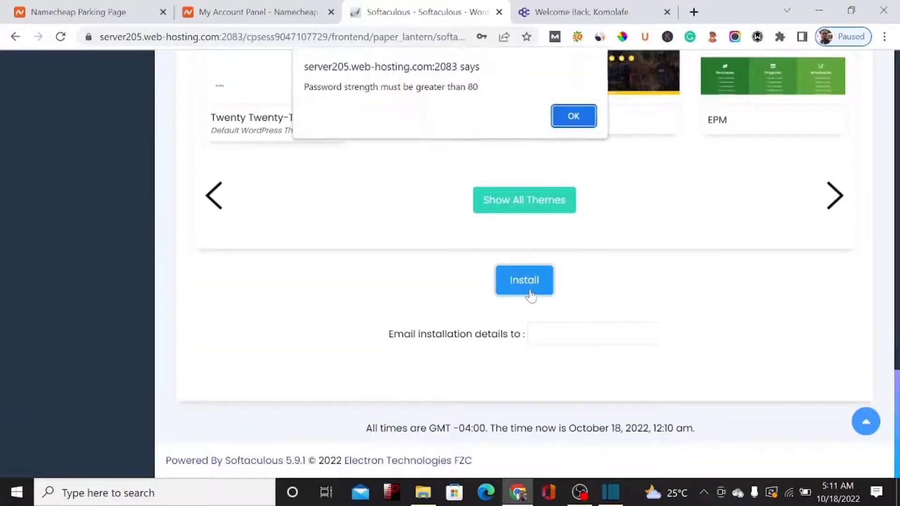
left_click(572, 117)
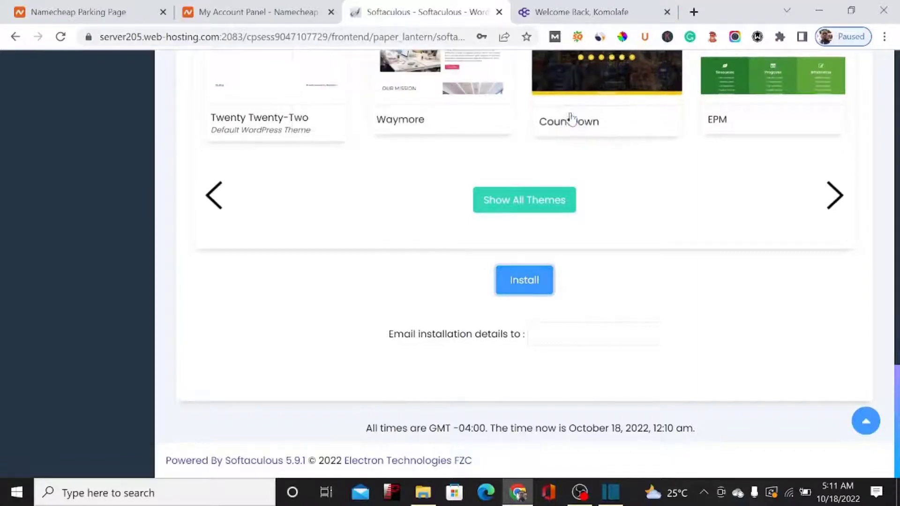
Reveal the WordPress admin password and strengthen it with an additional special character.
left_click_drag(884, 359, 880, 276)
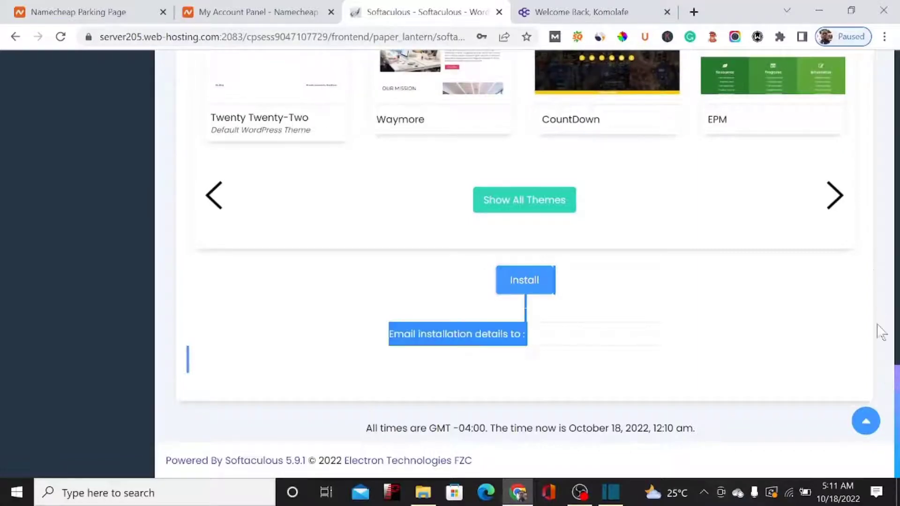
scroll(886, 267, "up", 20)
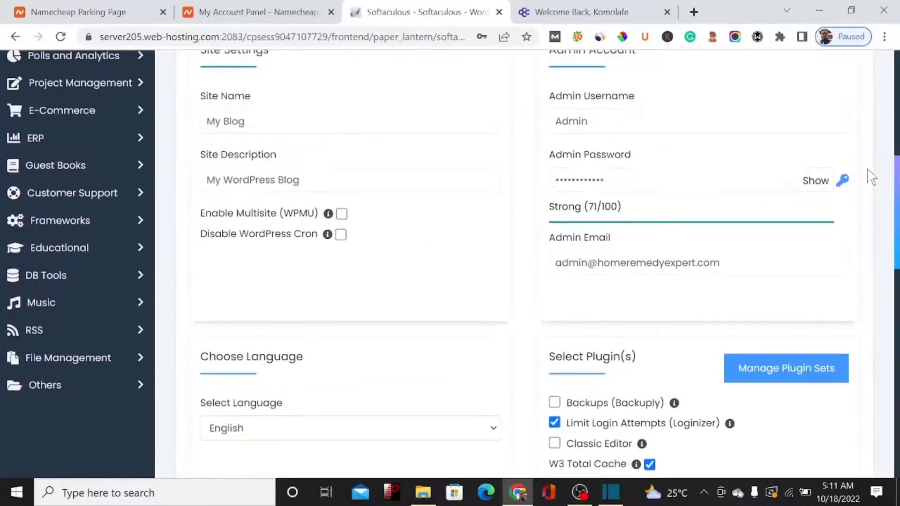
left_click(816, 186)
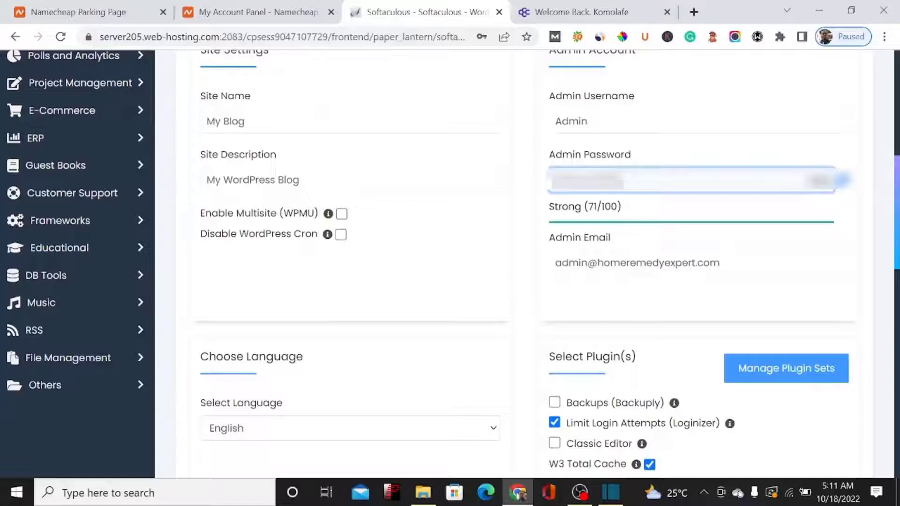
type("@")
left_click_drag(634, 180, 552, 180)
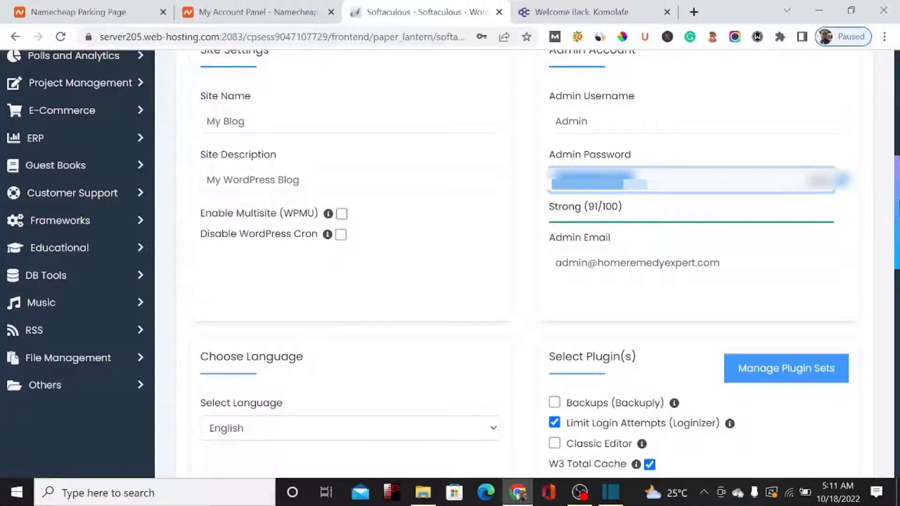
Run the WordPress installation with the strengthened admin password and decline saving the login in the browser.
scroll(551, 469, "down", 10)
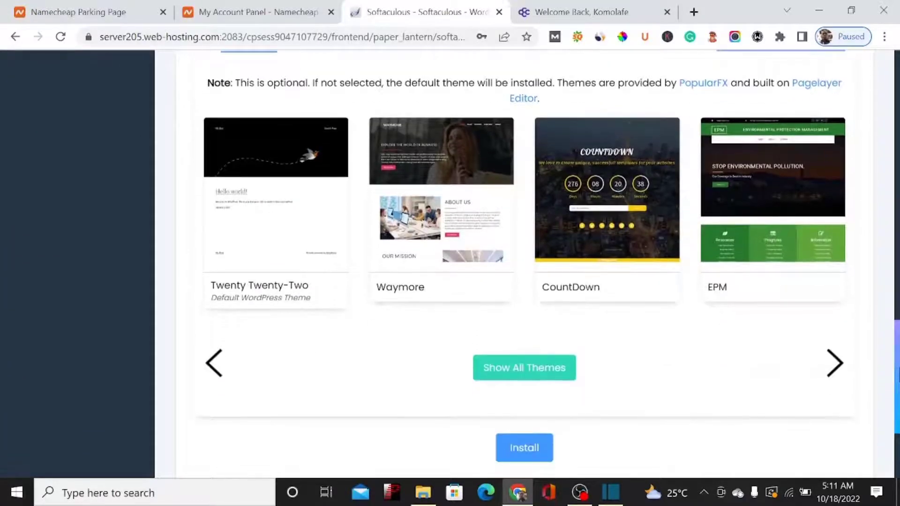
left_click(534, 455)
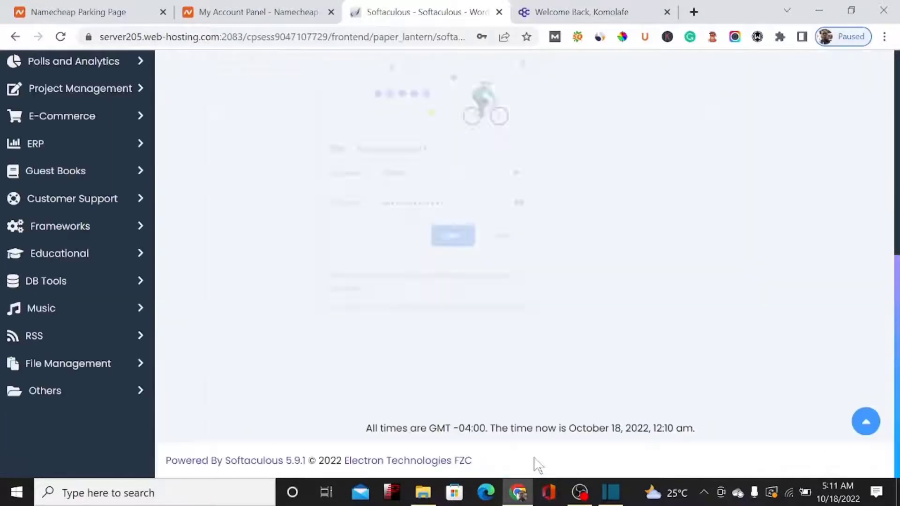
left_click(505, 247)
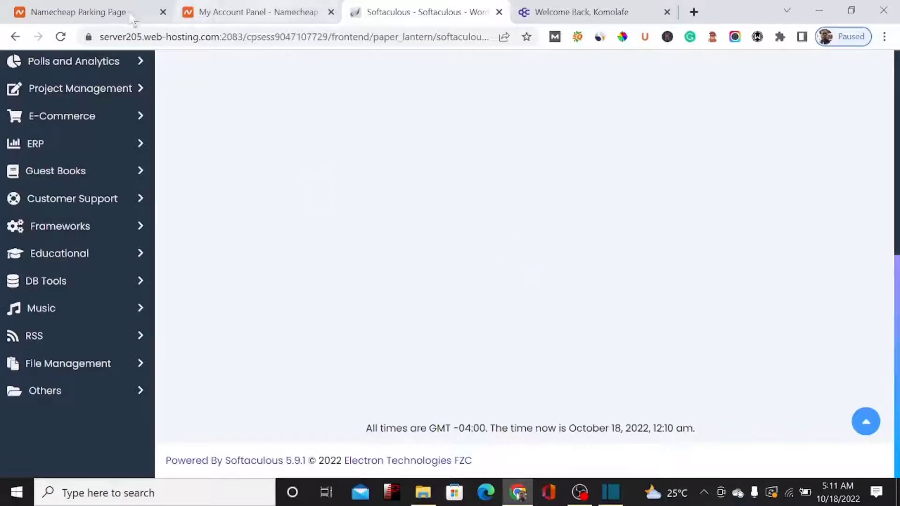
left_click(104, 10)
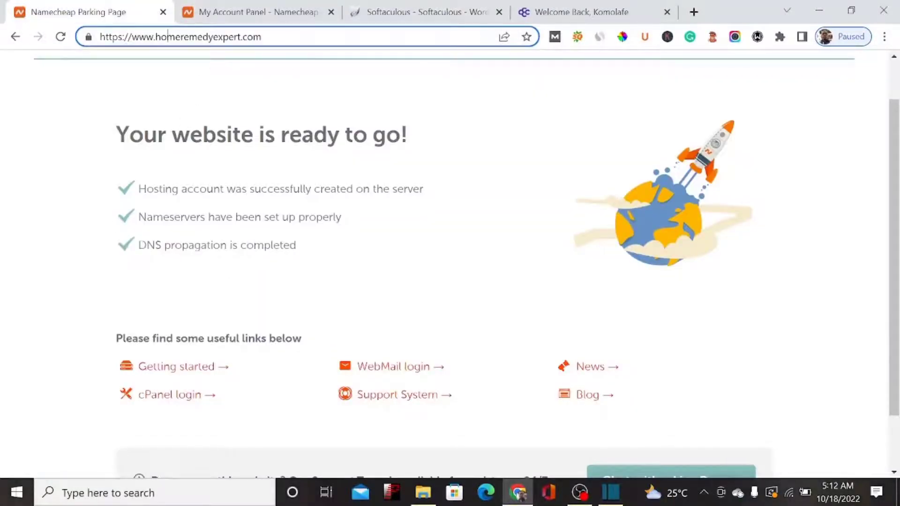
left_click(413, 10)
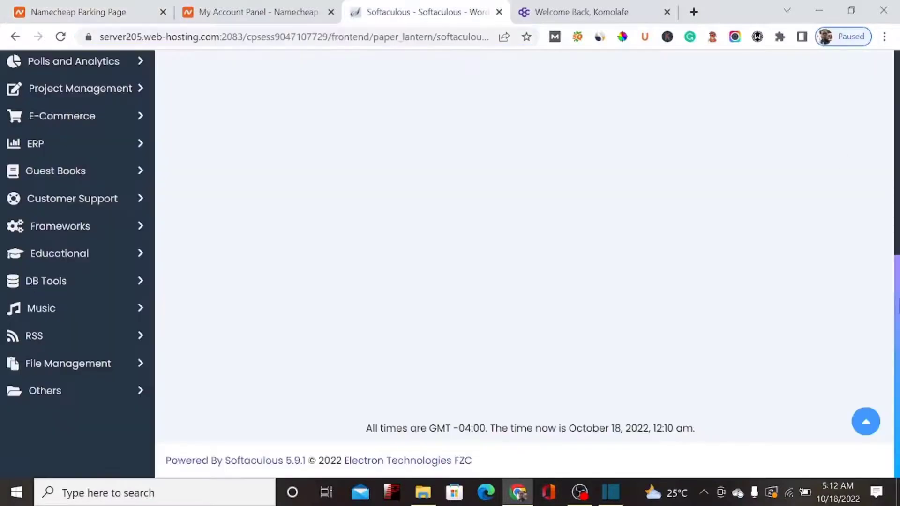
left_click_drag(892, 291, 878, 169)
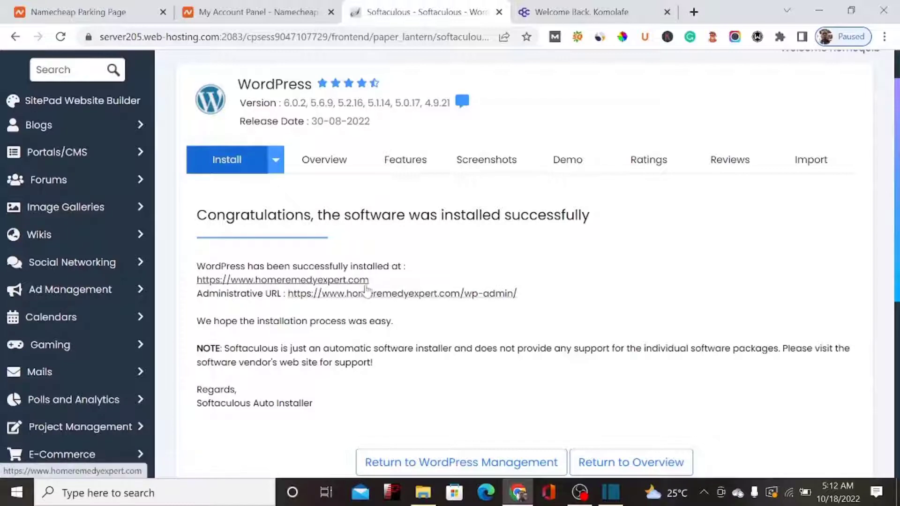
left_click(283, 280)
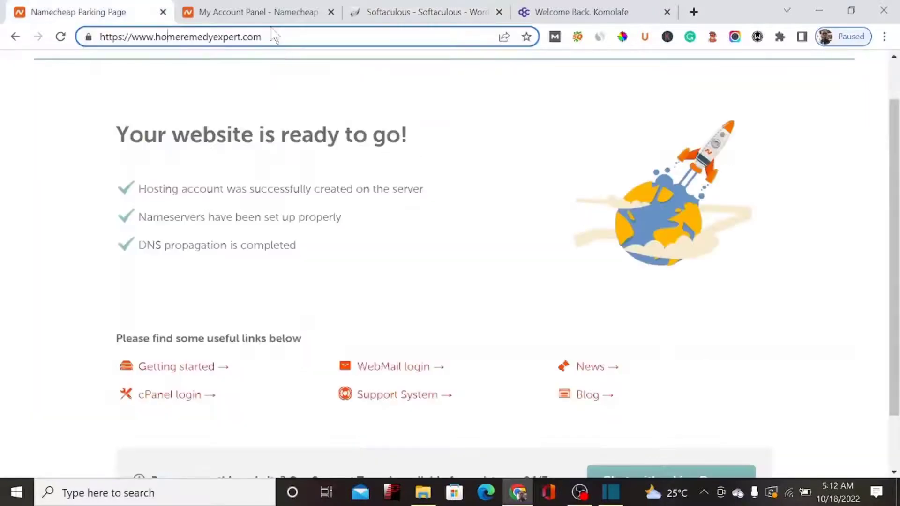
key("Return")
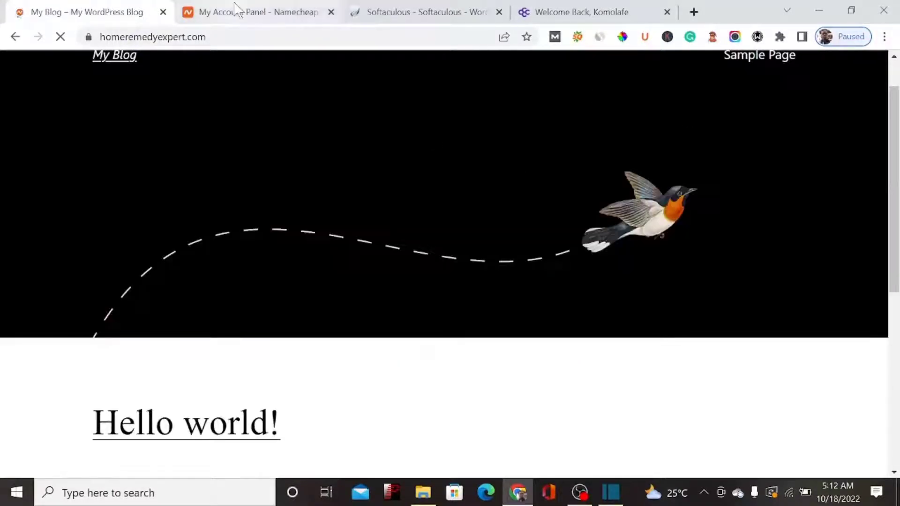
Open the new site's wp-admin dashboard from the installation confirmation and look it over.
left_click(385, 14)
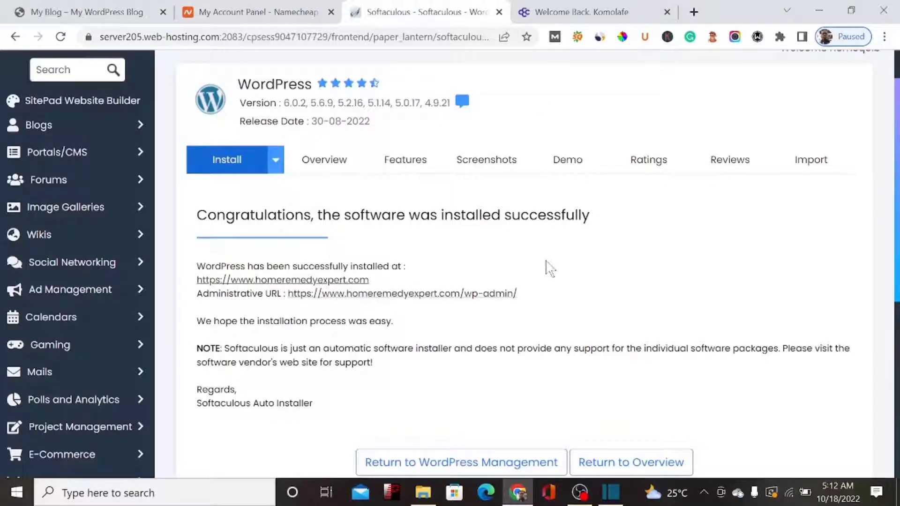
left_click(420, 294)
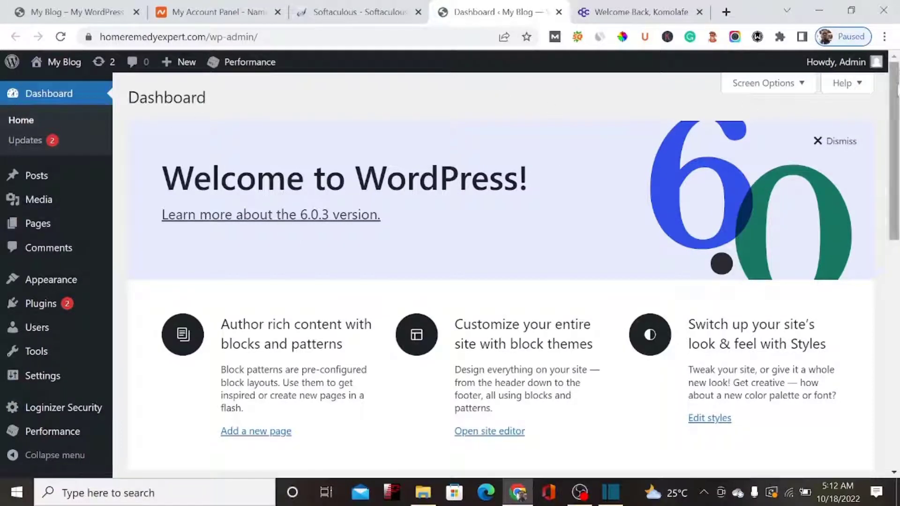
scroll(895, 232, "down", 5)
scroll(501, 274, "up", 2)
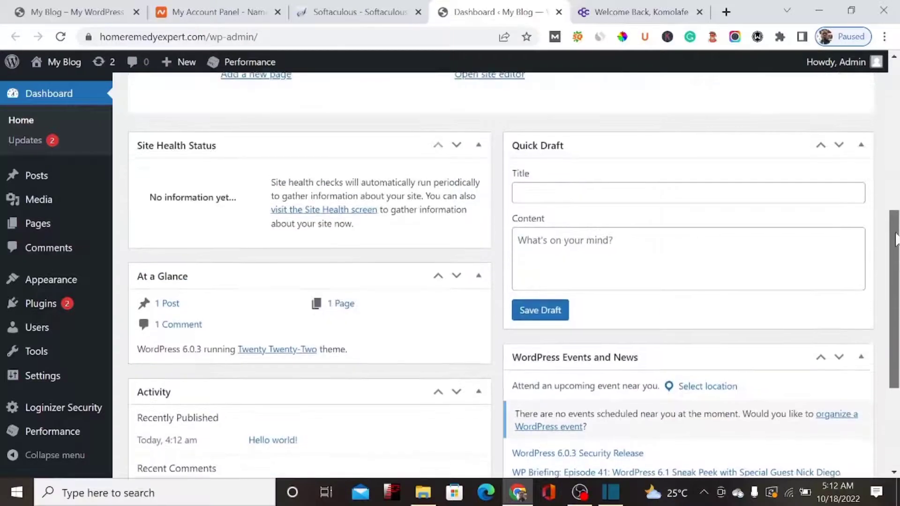
Search for new WordPress plugins with the keyword "all in one wp".
mouse_move(56, 304)
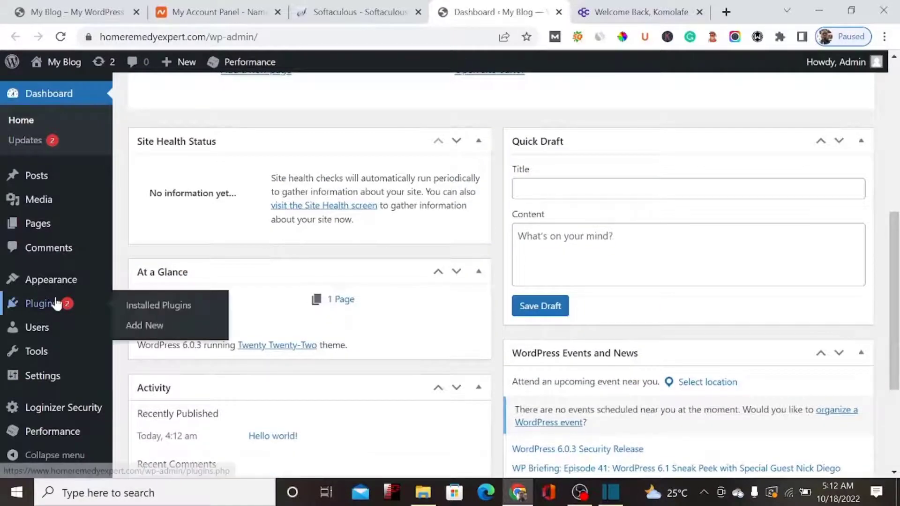
left_click(136, 325)
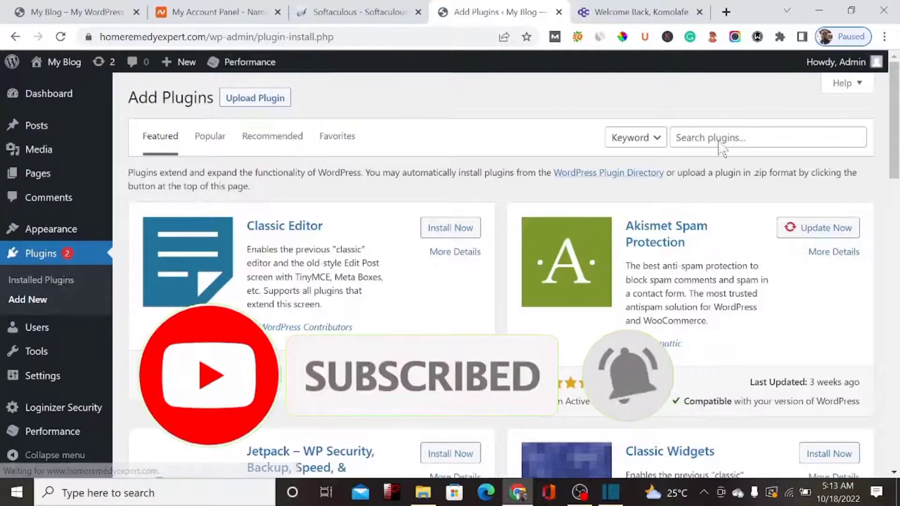
left_click(720, 143)
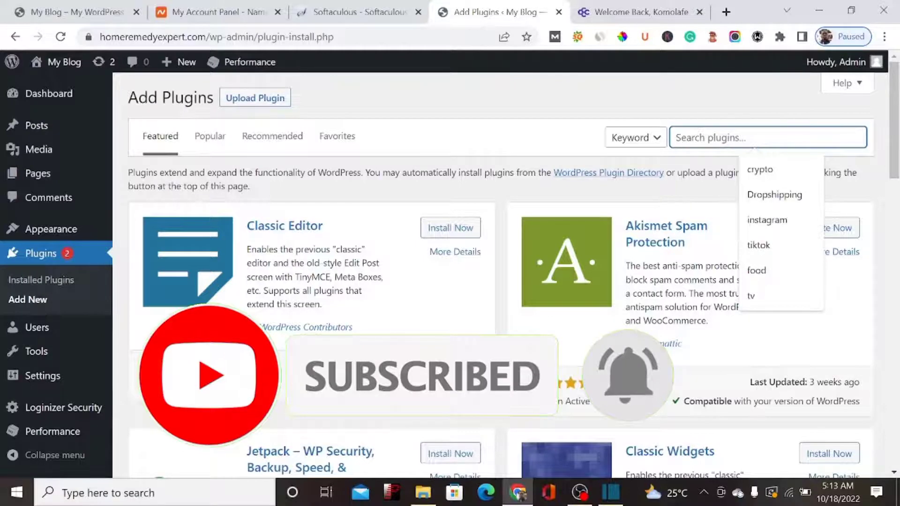
type("all ")
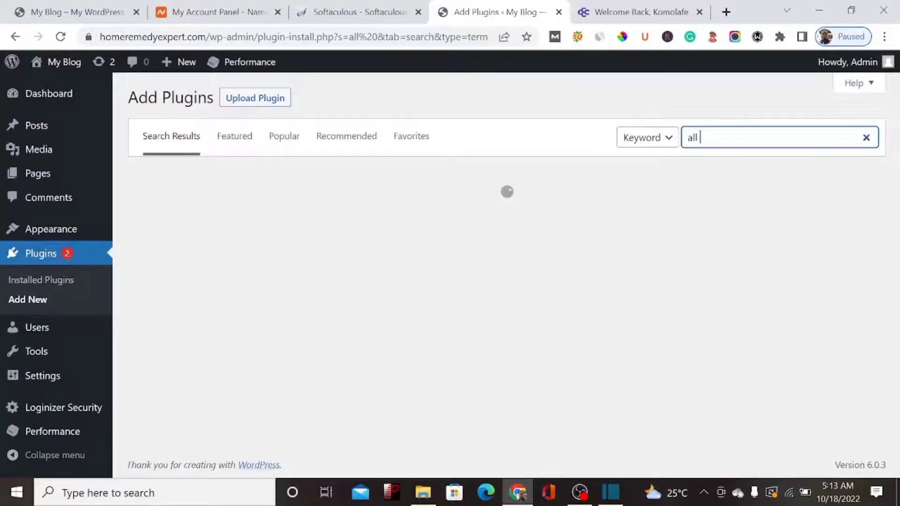
type("in w")
key("BackSpace")
type("o")
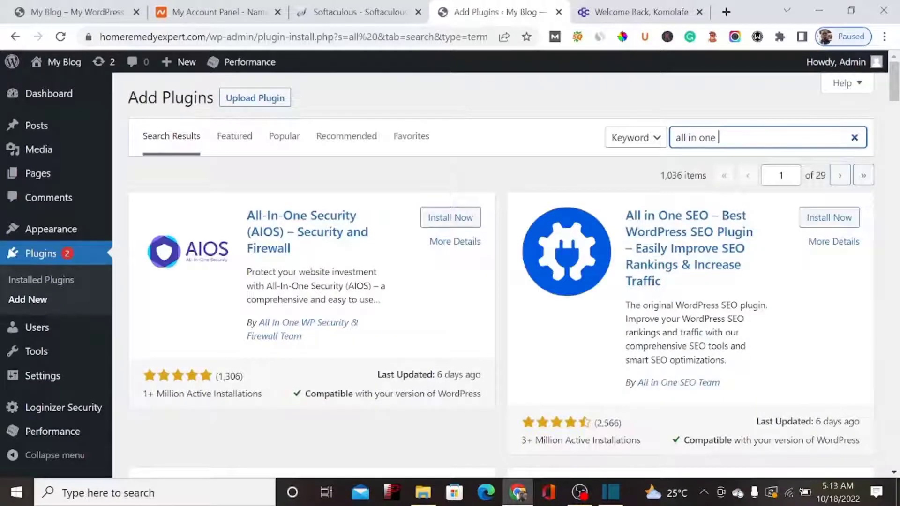
type("ne")
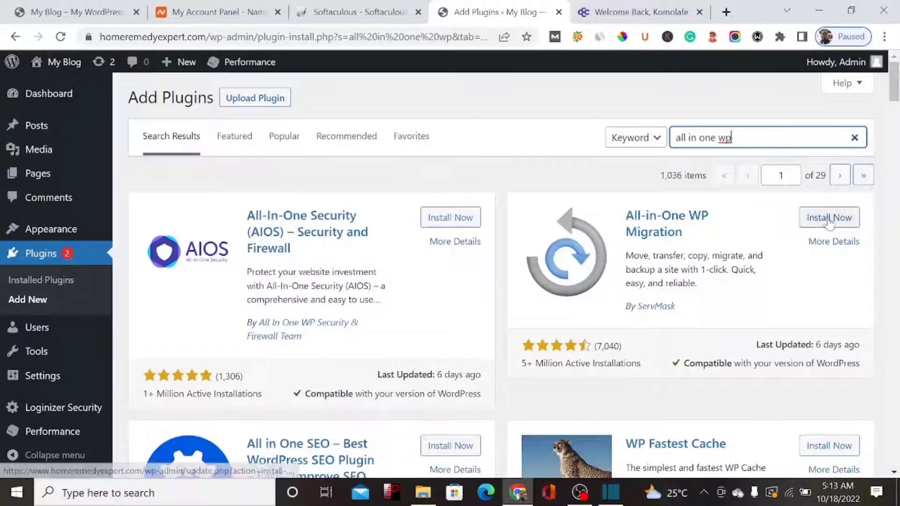
Install and activate the All-in-One WP Migration plugin, and look through the installed plugins.
left_click(825, 224)
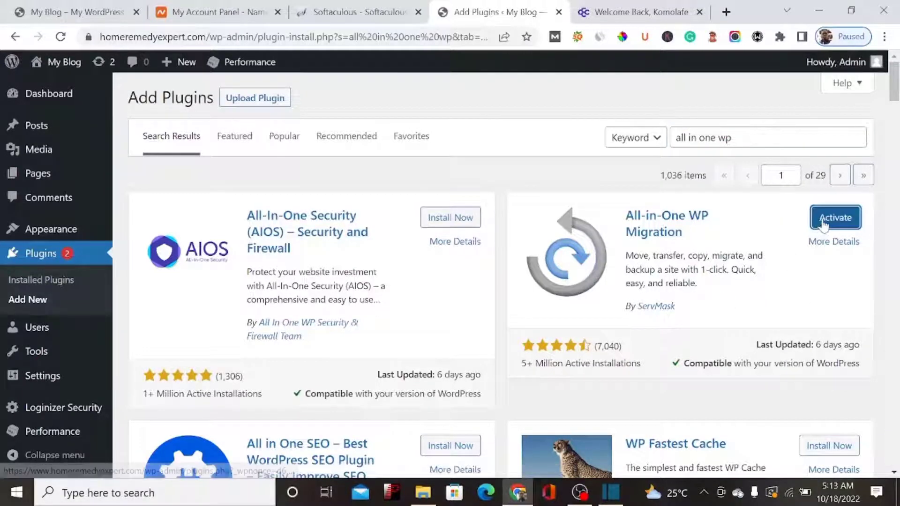
left_click(823, 221)
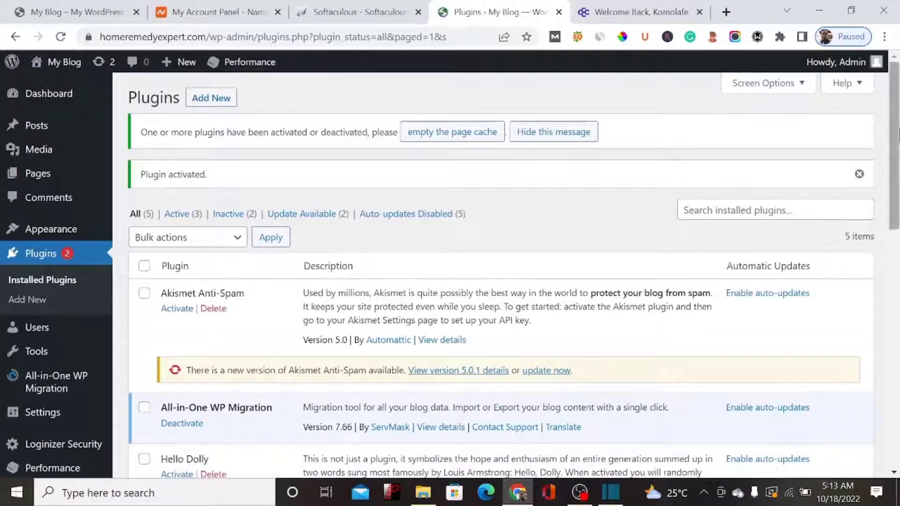
scroll(893, 145, "down", 3)
scroll(514, 275, "down", 3)
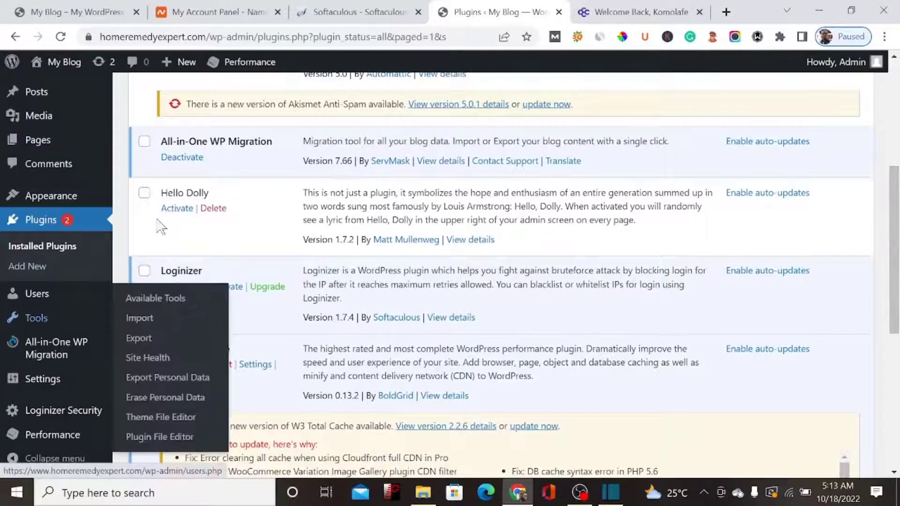
left_click_drag(893, 192, 894, 242)
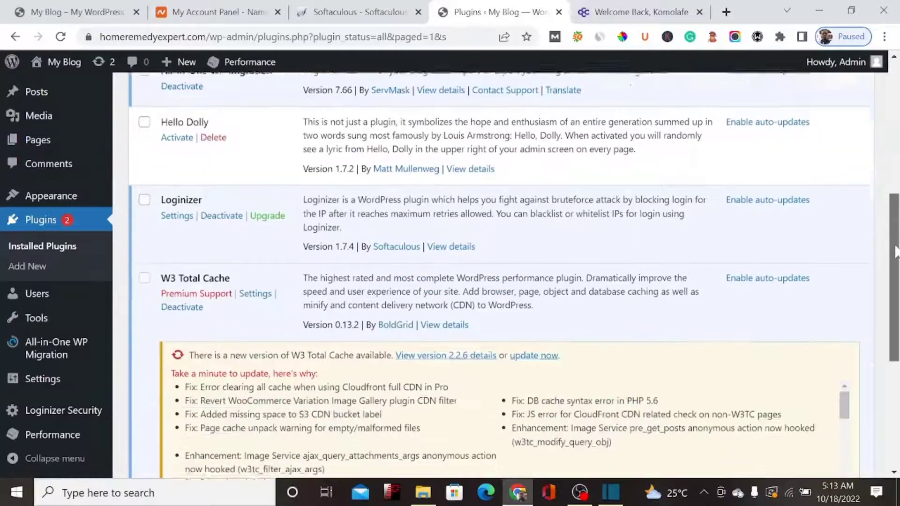
mouse_move(40, 367)
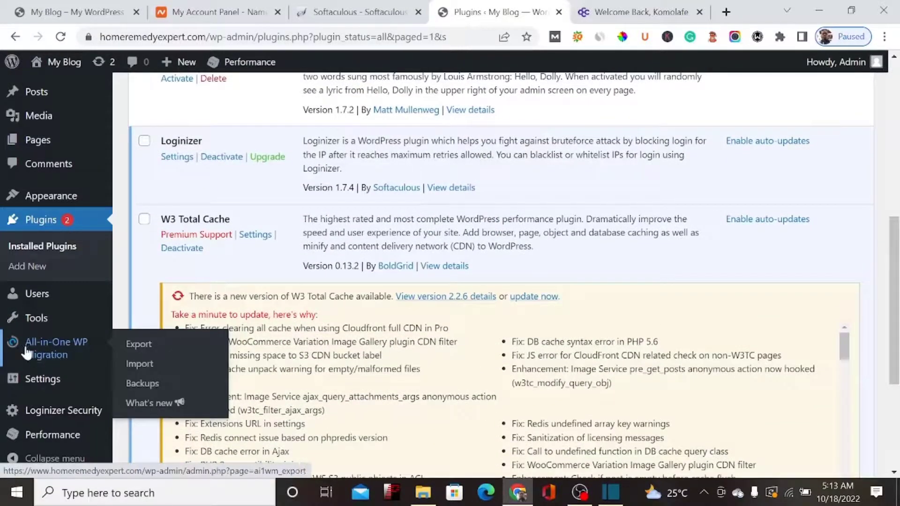
left_click(147, 374)
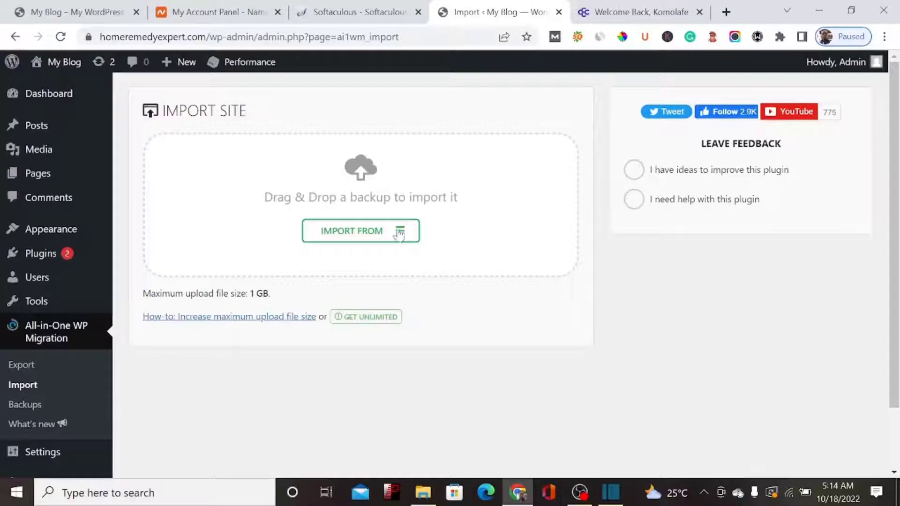
left_click(392, 234)
left_click(337, 253)
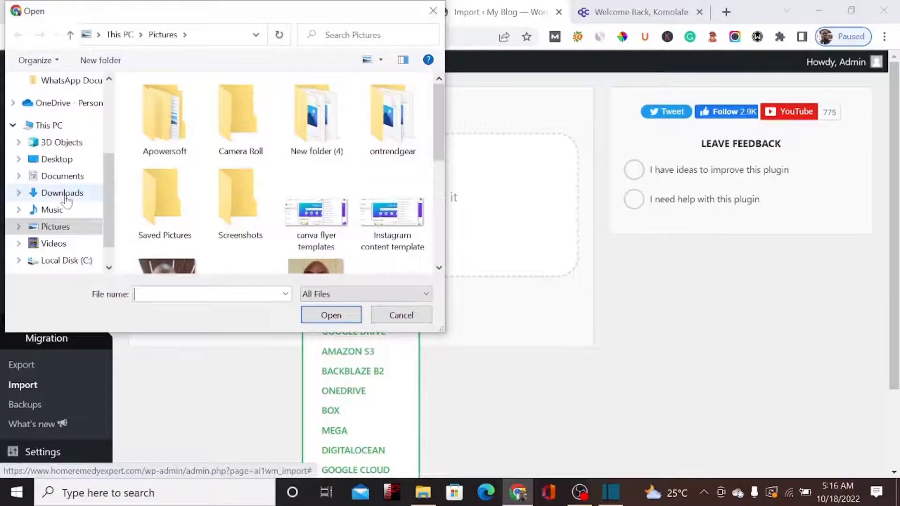
left_click(64, 198)
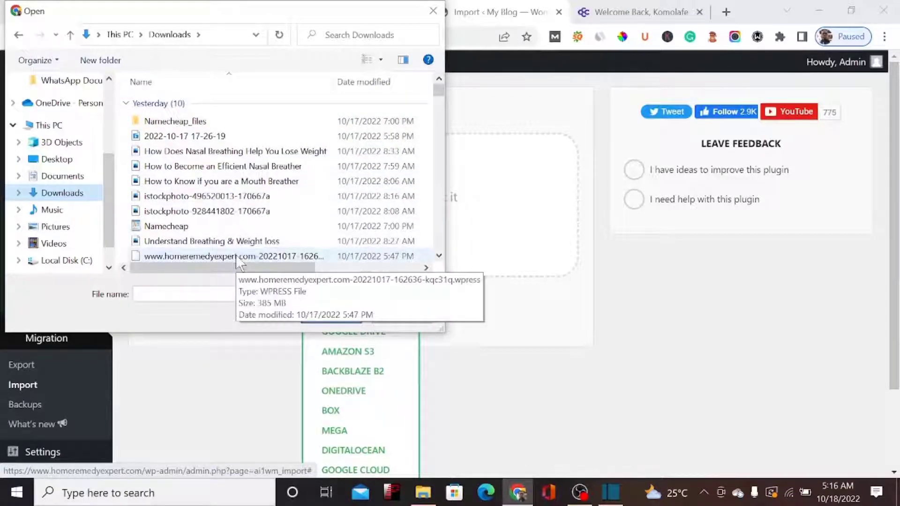
left_click(265, 255)
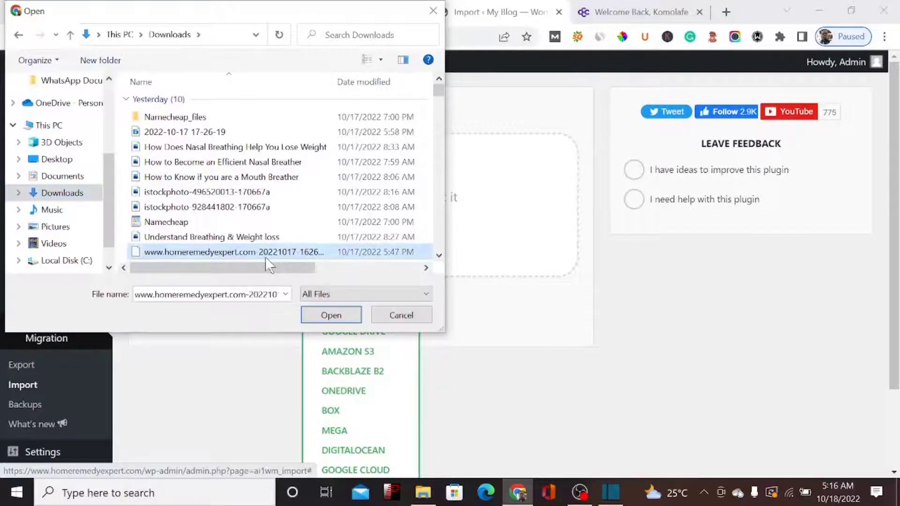
left_click(340, 322)
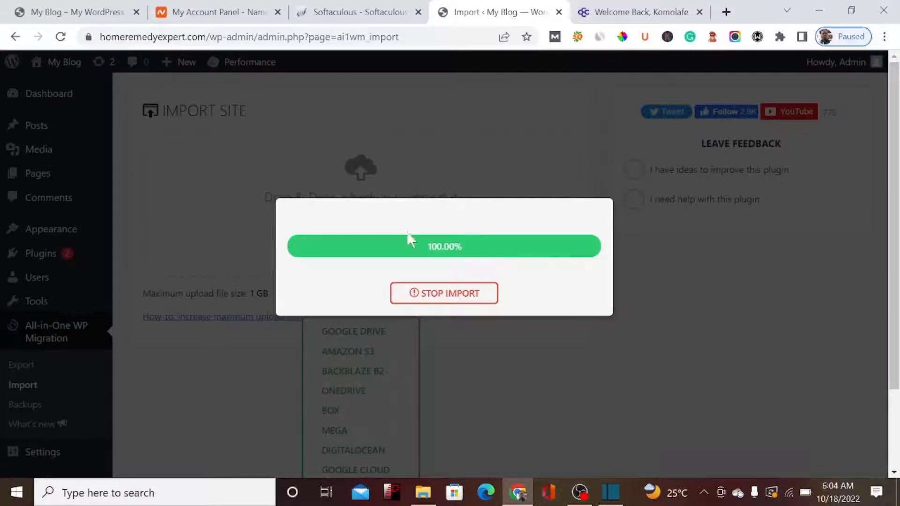
Accept overwriting the existing website with the uploaded backup and finish the import.
scroll(482, 243, "down", 2)
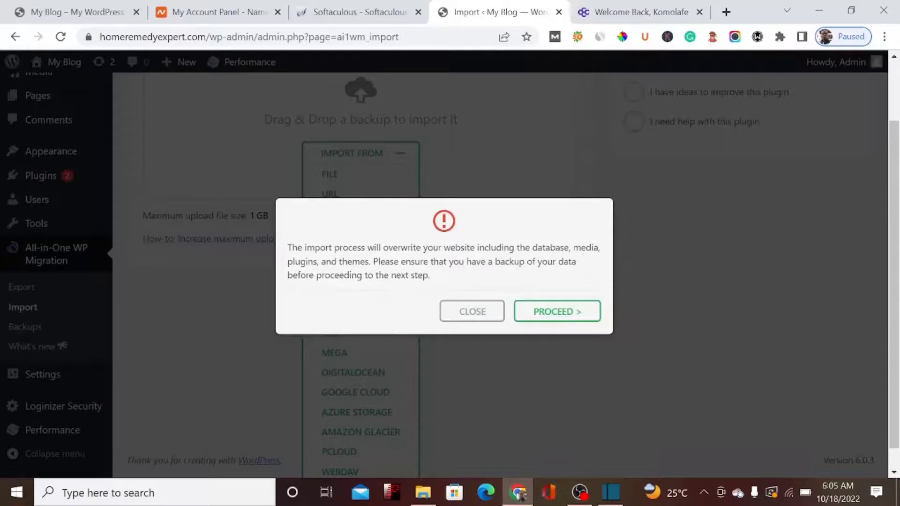
left_click(543, 312)
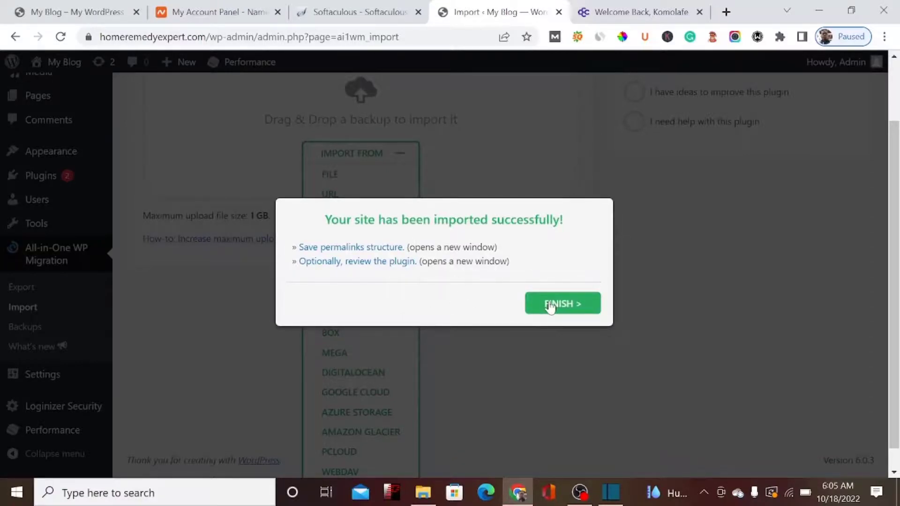
left_click(551, 306)
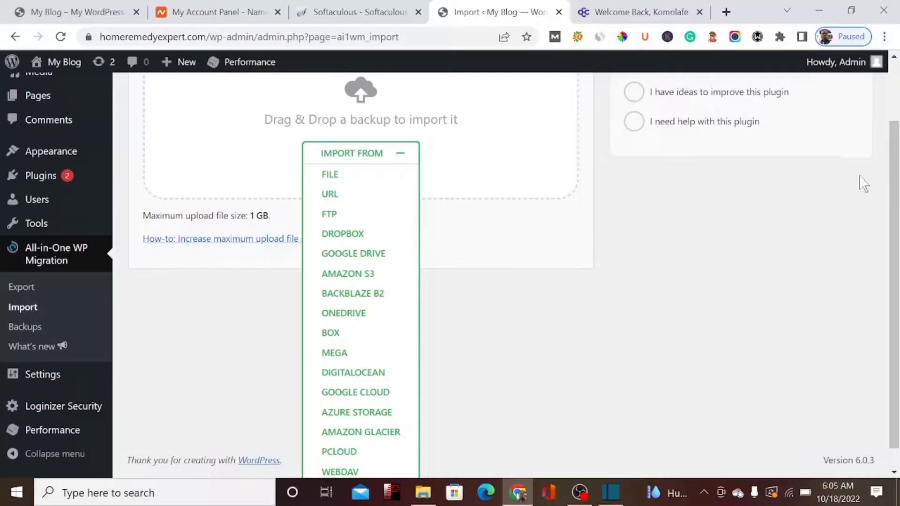
left_click_drag(892, 138, 892, 78)
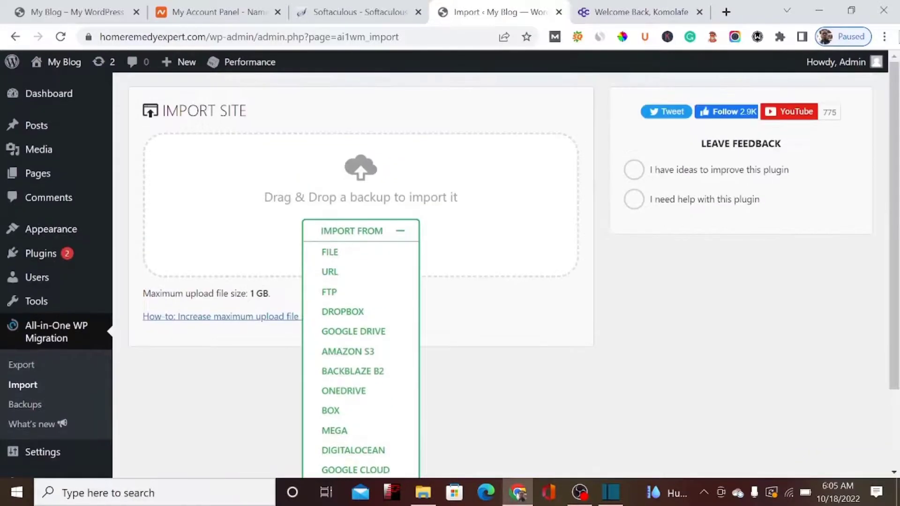
Open homeremedyexpert.com/wp-admin in a new tab and log in with the saved admin username and password.
left_click(726, 12)
type("h")
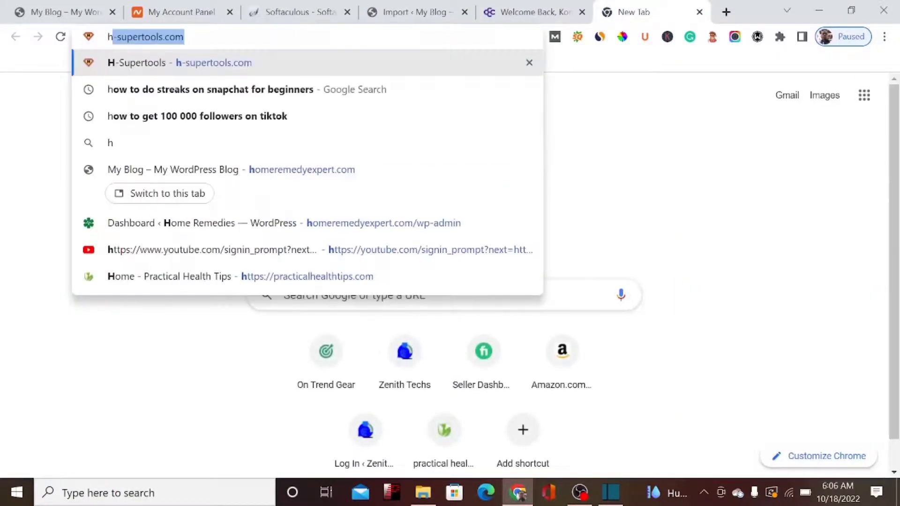
left_click(364, 224)
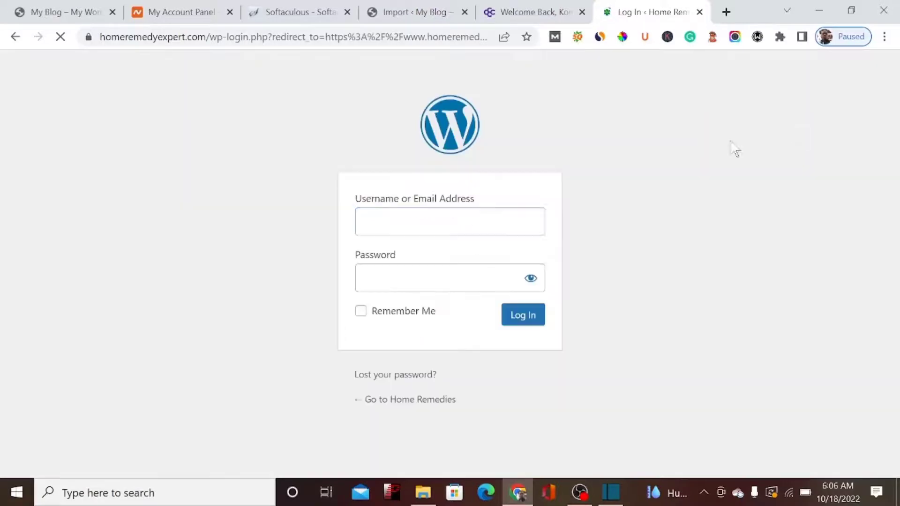
left_click(373, 230)
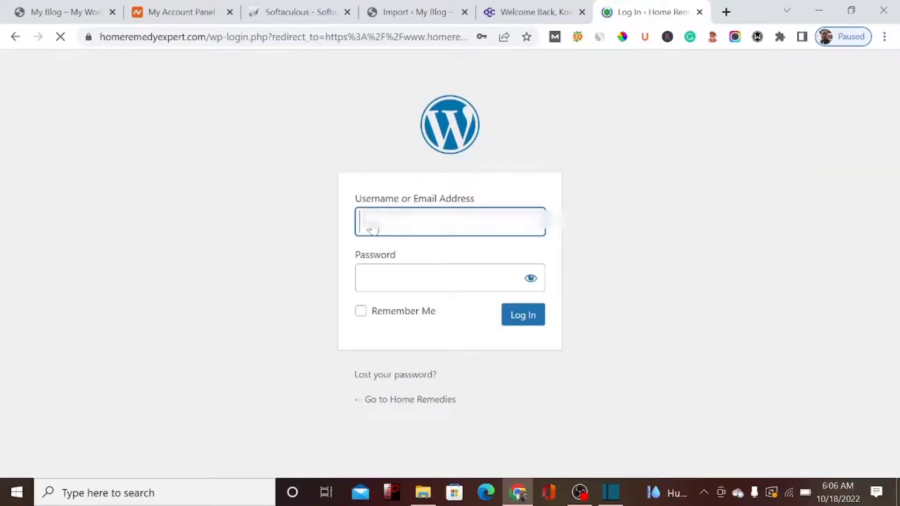
left_click(378, 226)
left_click(526, 325)
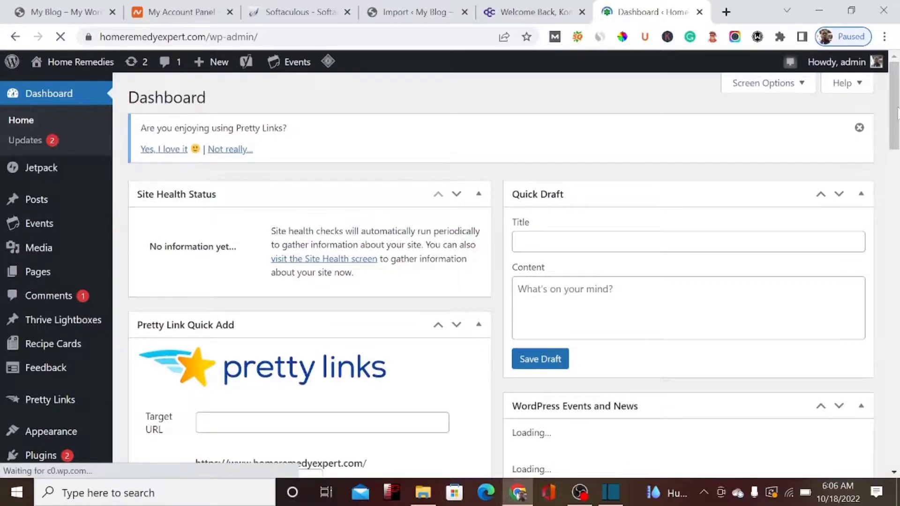
Open the restored site's permalink settings and save them with the Post name structure.
left_click_drag(897, 113, 895, 224)
left_click_drag(896, 205, 897, 235)
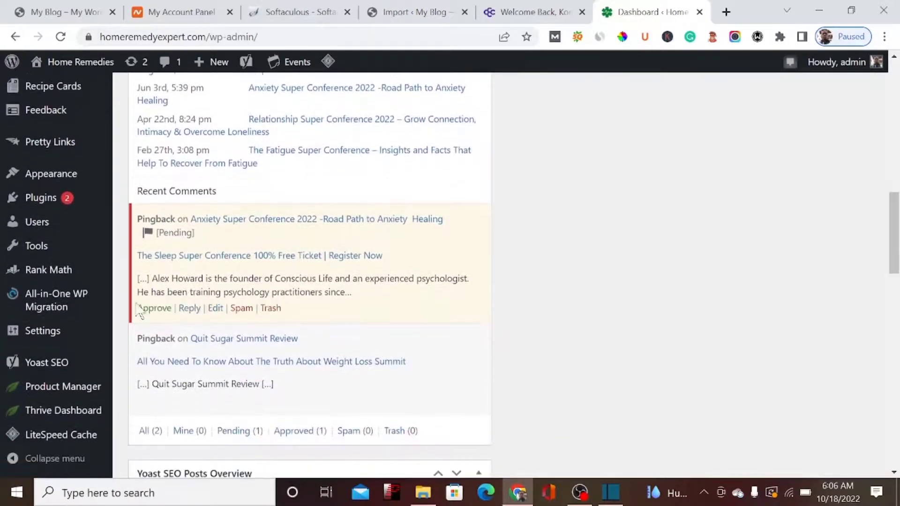
mouse_move(60, 339)
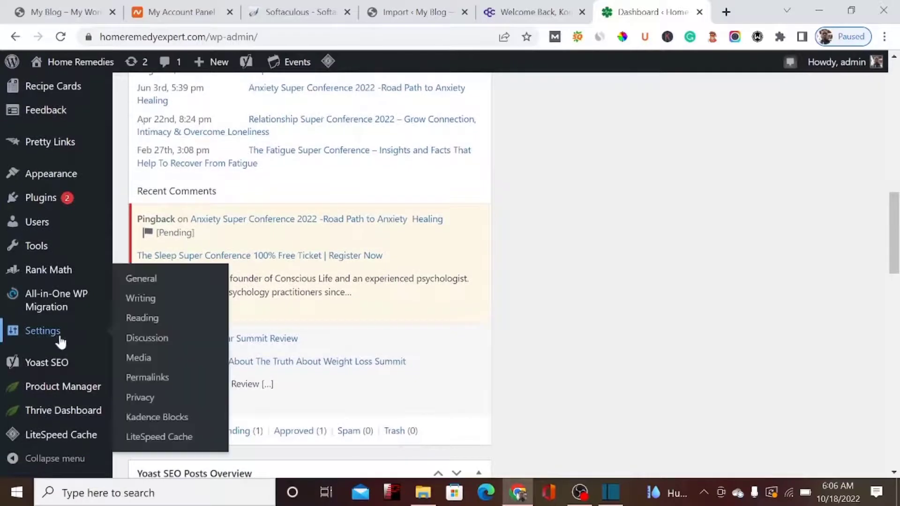
left_click(144, 374)
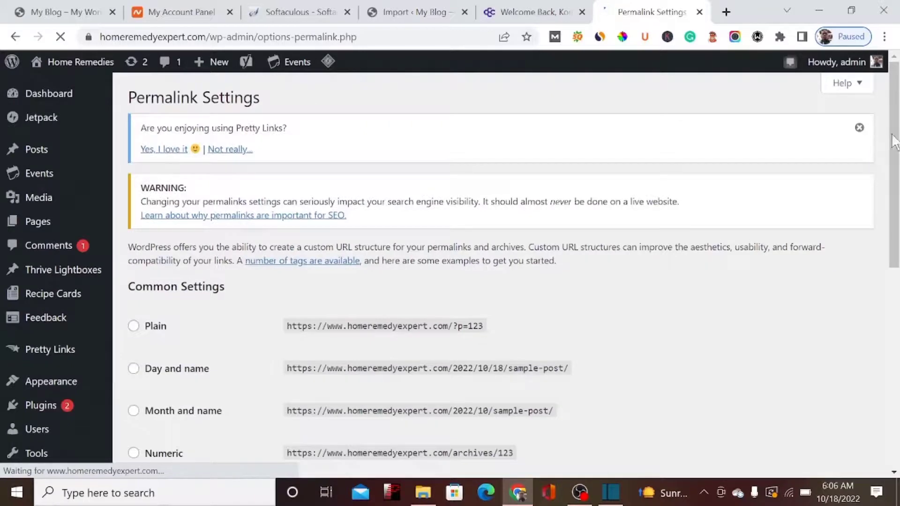
scroll(447, 240, "down", 6)
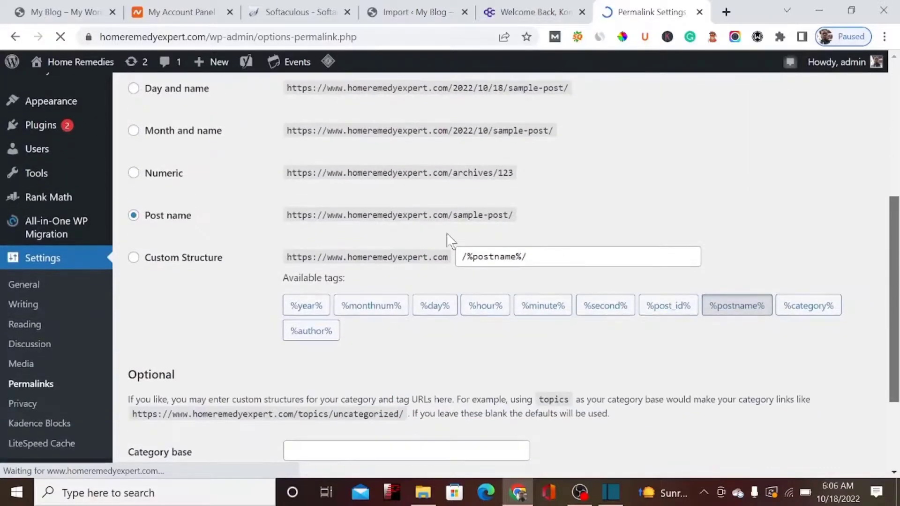
left_click_drag(894, 251, 895, 373)
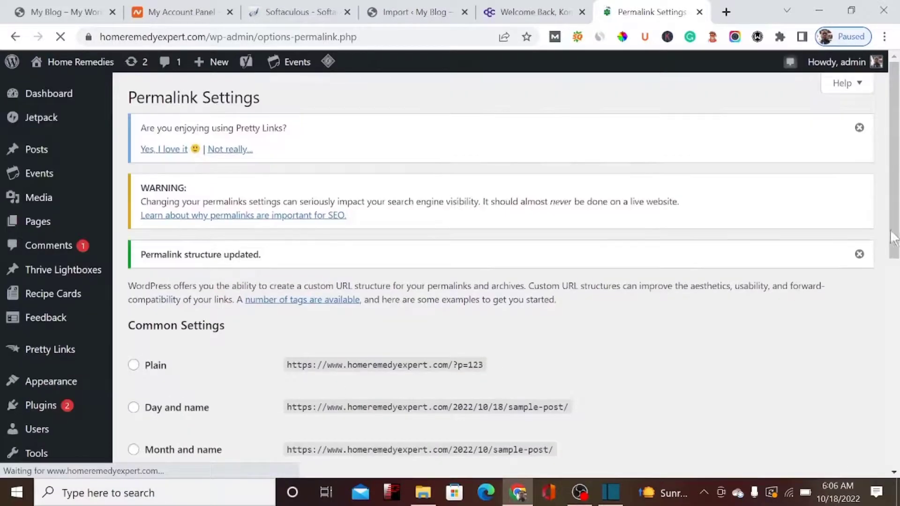
Change the permalink structure to Day and name and save the changes.
left_click_drag(896, 215, 896, 433)
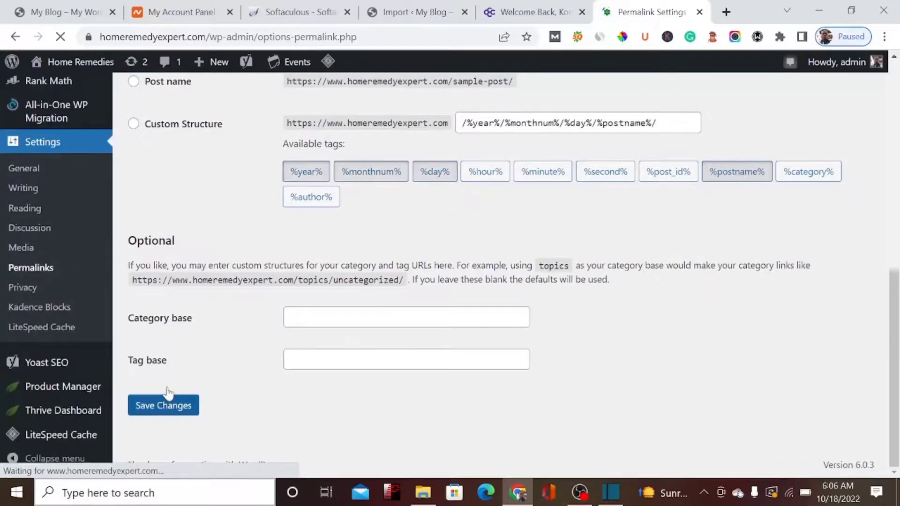
left_click(166, 409)
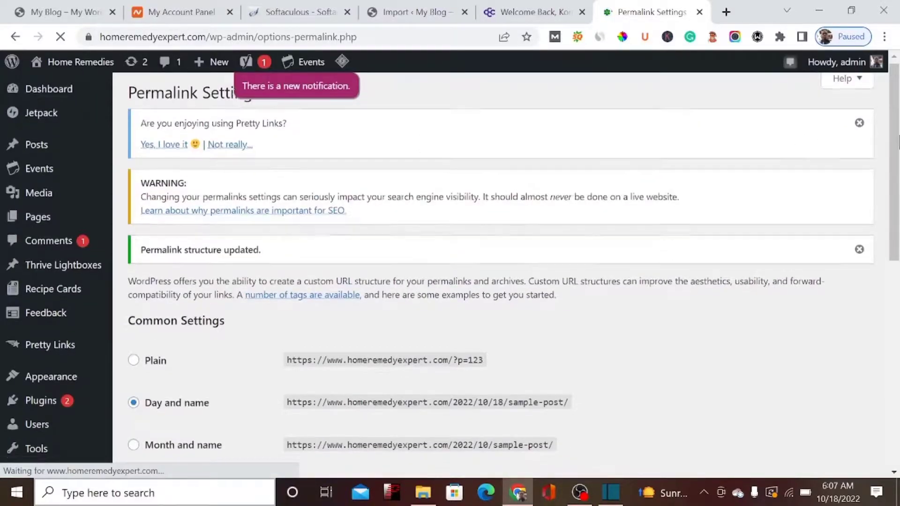
left_click_drag(895, 125, 897, 203)
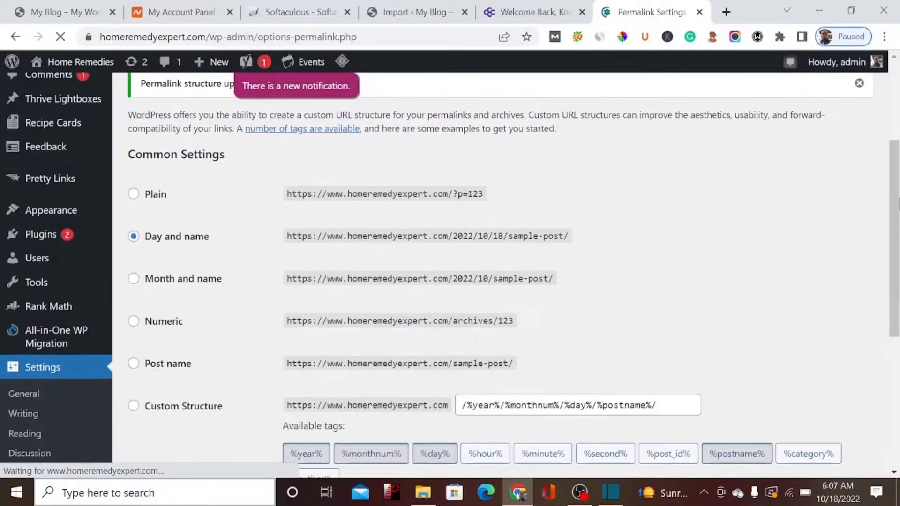
Visit homeremedyexpert.com in a new tab and look over the home page and the Sleep Super Conference post.
left_click(725, 12)
type("homeremedyexpert.com")
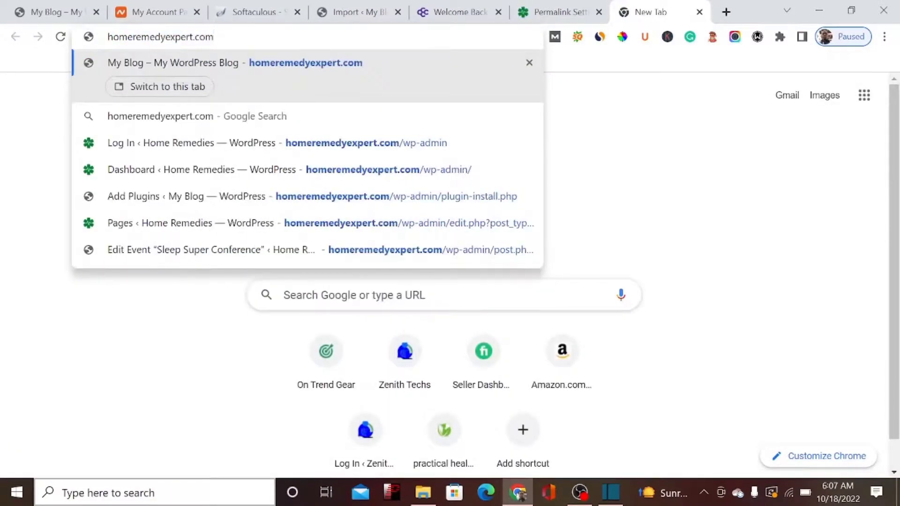
key("Return")
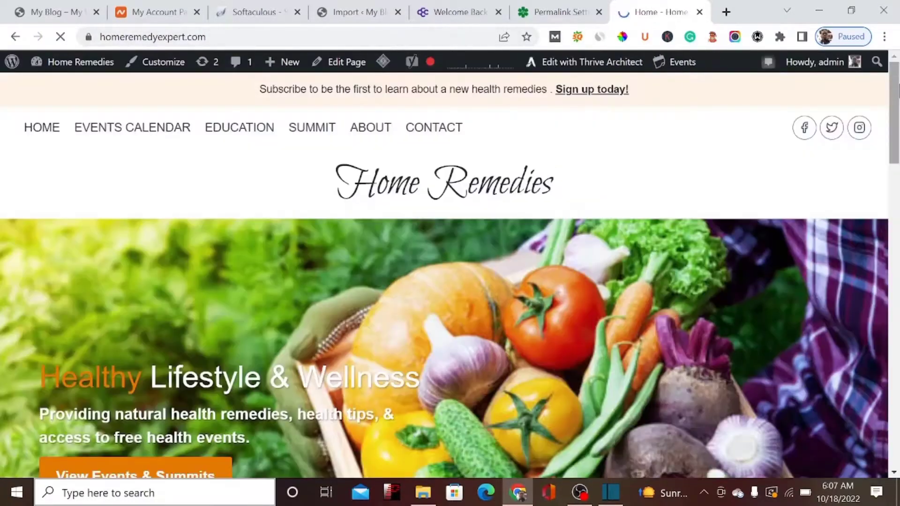
scroll(450, 272, "down", 5)
scroll(450, 275, "down", 12)
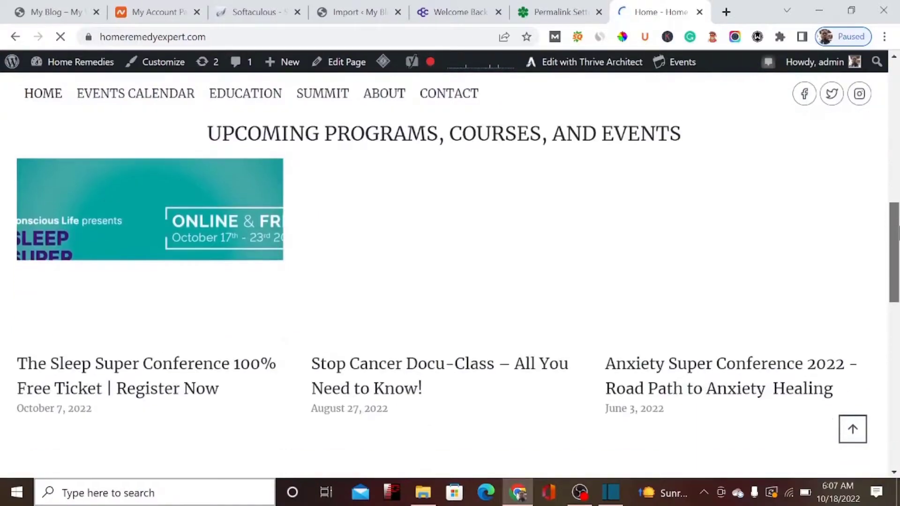
left_click_drag(898, 297, 875, 231)
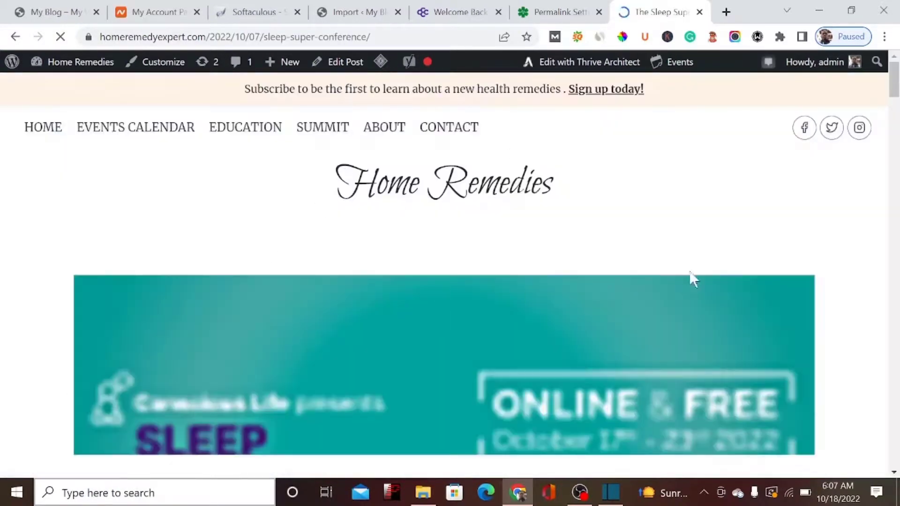
left_click_drag(893, 73, 886, 30)
scroll(893, 52, "down", 3)
scroll(893, 52, "up", 3)
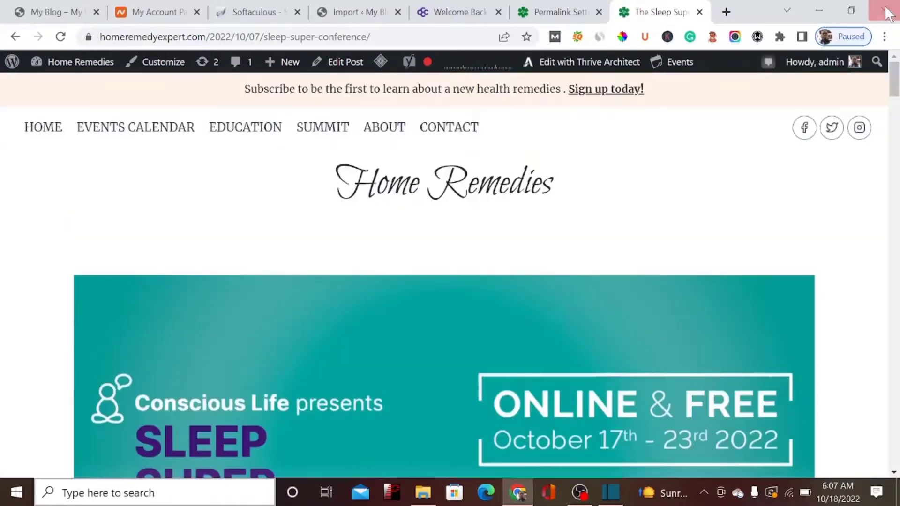
Open the All-in-One WP Migration import page in the restored site's admin and examine its import options and maximum upload size.
key("ctrl+1")
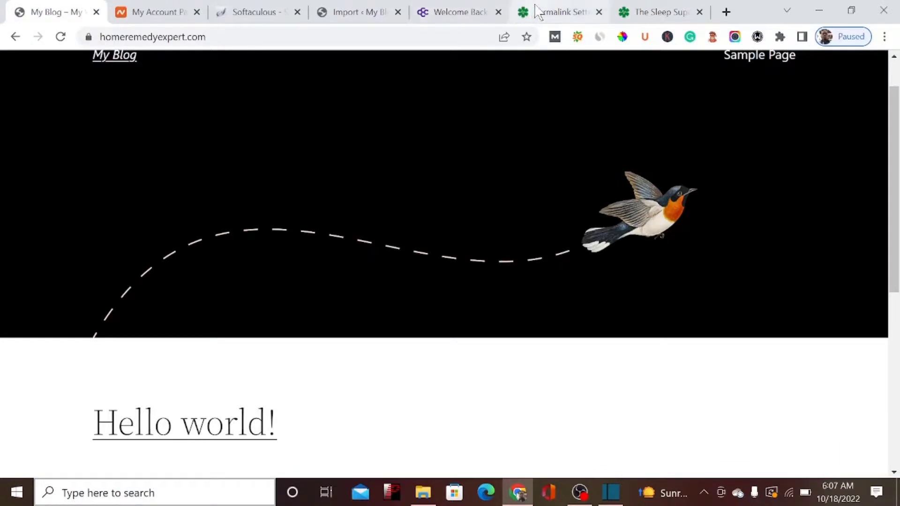
left_click(541, 10)
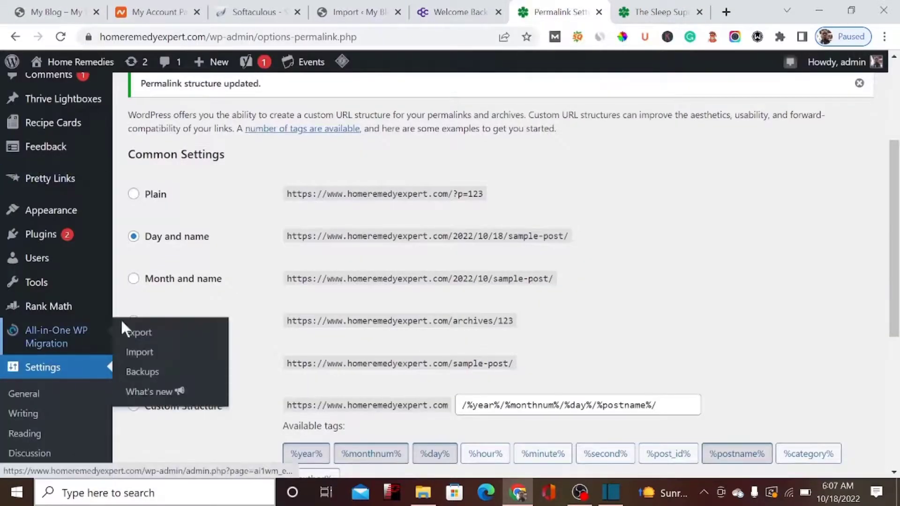
mouse_move(51, 347)
left_click(151, 353)
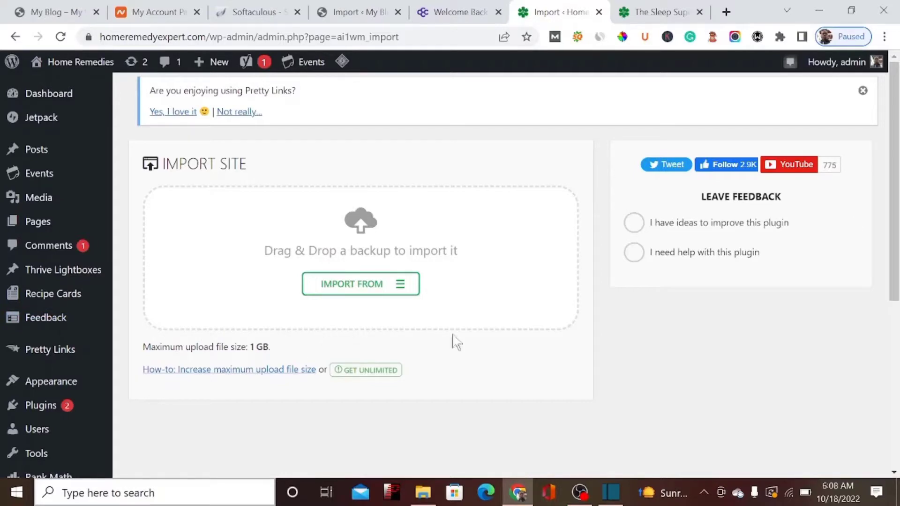
scroll(452, 337, "down", 5)
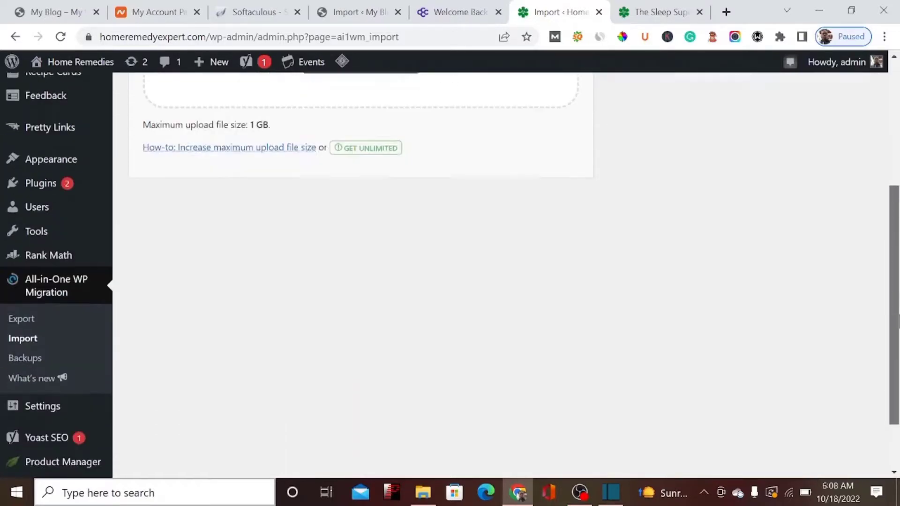
scroll(452, 337, "up", 5)
scroll(450, 272, "down", 4)
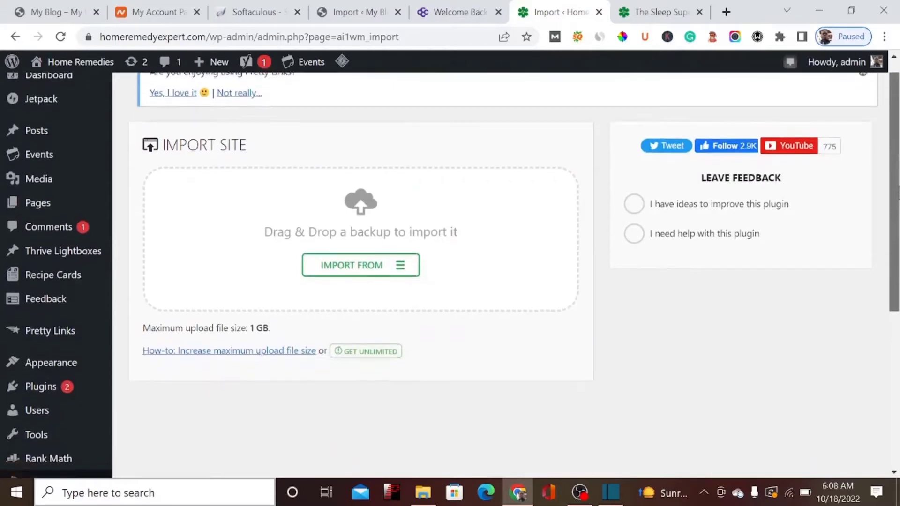
left_click_drag(897, 300, 895, 179)
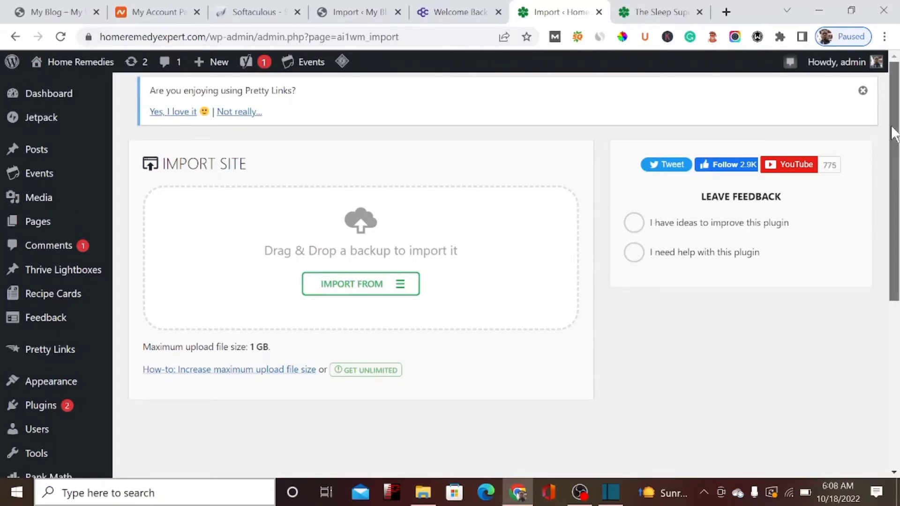
scroll(894, 187, "down", 3)
left_click_drag(896, 203, 896, 227)
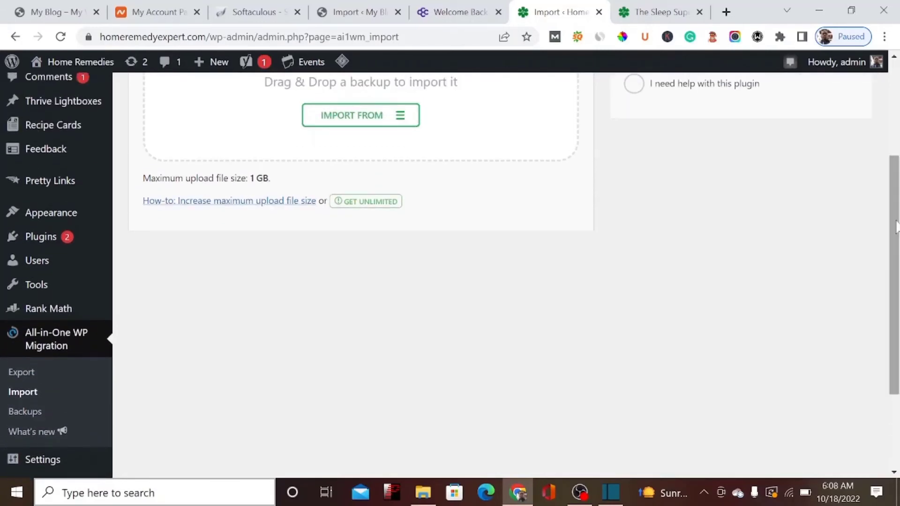